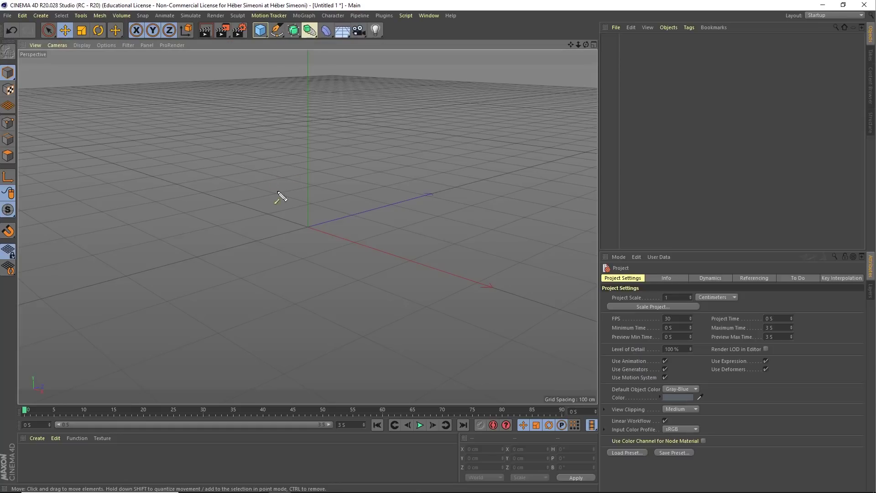
- Add a Torus primitive to the scene and tilt the view down onto it
{"action": "left_click_drag", "start_coordinate": [261, 57], "coordinate": [263, 41]}
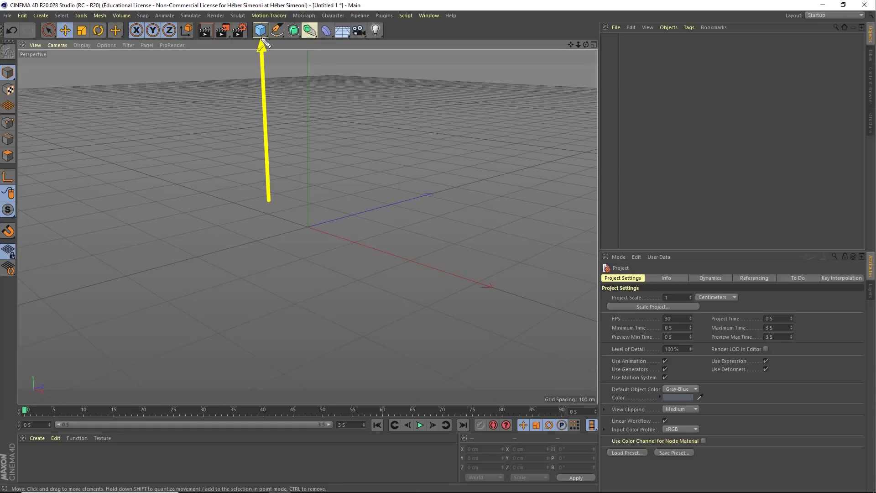
{"action": "left_click", "coordinate": [262, 34]}
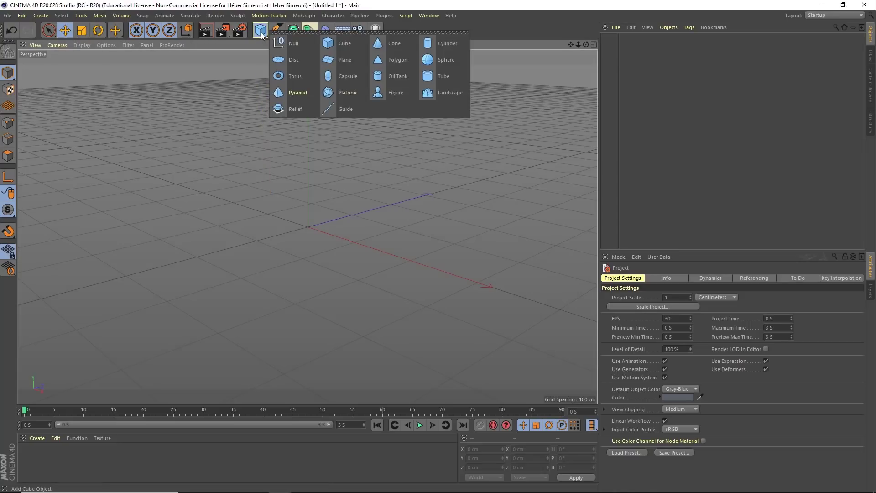
{"action": "left_click", "coordinate": [294, 73]}
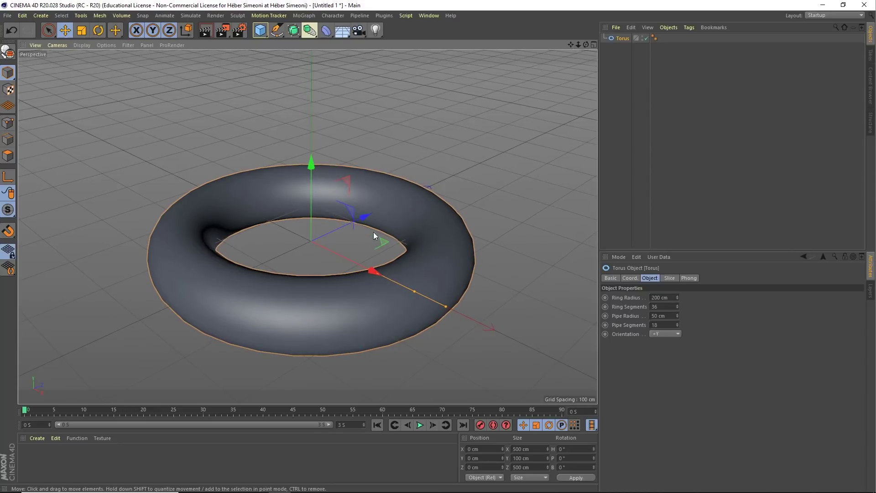
{"action": "left_click_drag", "start_coordinate": [373, 232], "coordinate": [363, 225], "text": "alt"}
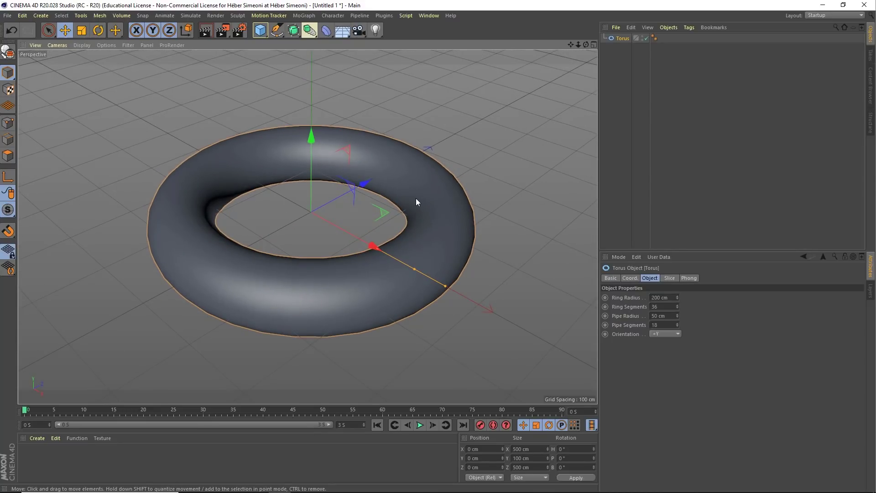
{"action": "left_click_drag", "start_coordinate": [362, 205], "coordinate": [362, 200], "text": "alt"}
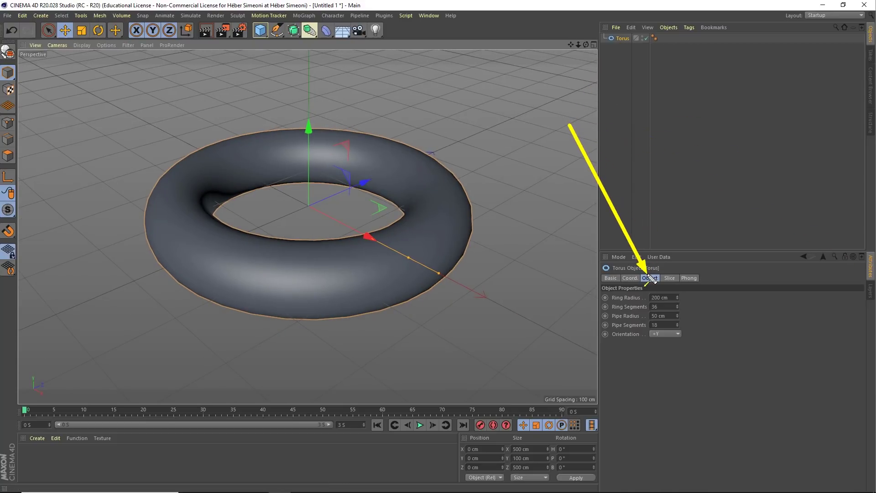
- Set the torus Ring Radius to 90 cm and orbit around the donut shape
{"action": "left_click", "coordinate": [659, 298]}
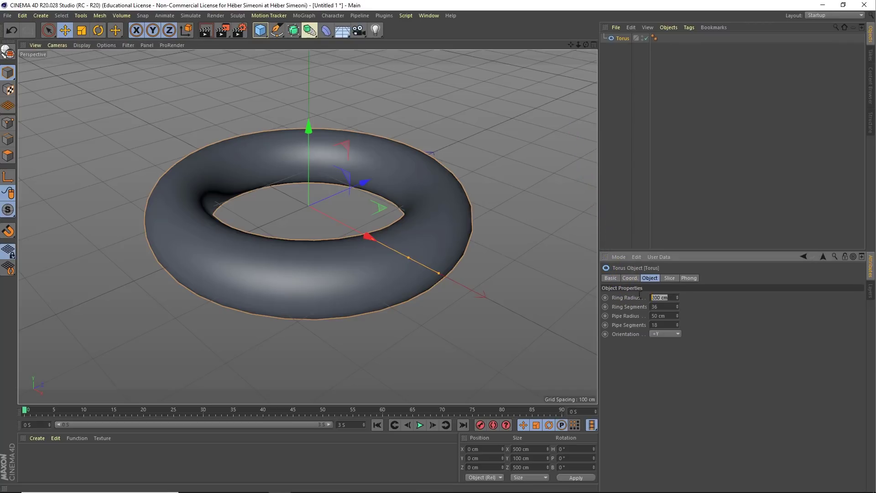
{"action": "type", "text": "90"}
{"action": "key", "text": "Return"}
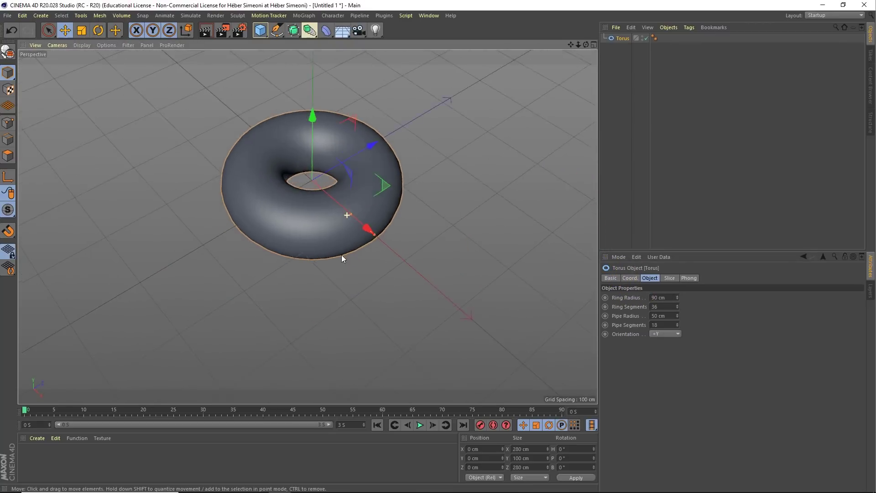
{"action": "mouse_move", "coordinate": [328, 211]}
{"action": "left_mouse_down", "text": "alt"}
{"action": "mouse_move", "coordinate": [354, 209]}
{"action": "mouse_move", "coordinate": [324, 240]}
{"action": "mouse_move", "coordinate": [325, 231]}
{"action": "left_mouse_up", "text": "alt"}
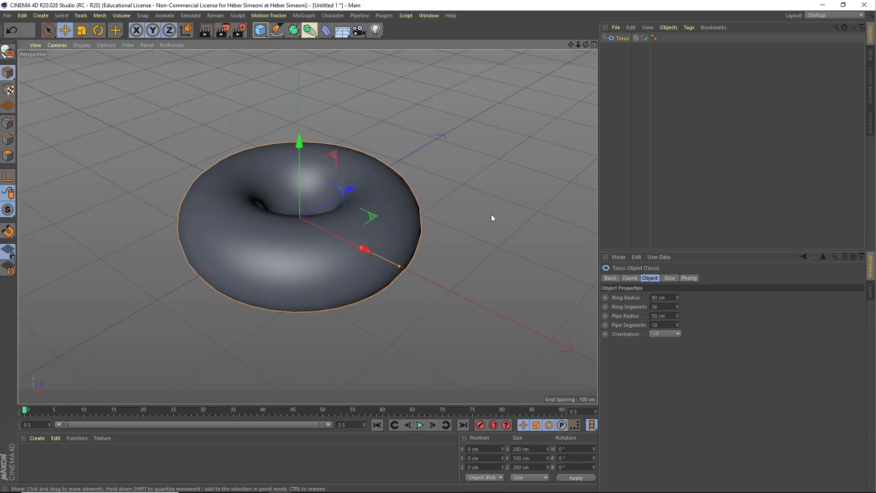
{"action": "mouse_move", "coordinate": [491, 218]}
{"action": "left_mouse_down", "text": "alt"}
{"action": "mouse_move", "coordinate": [374, 240]}
{"action": "mouse_move", "coordinate": [349, 230]}
{"action": "left_mouse_up", "text": "alt"}
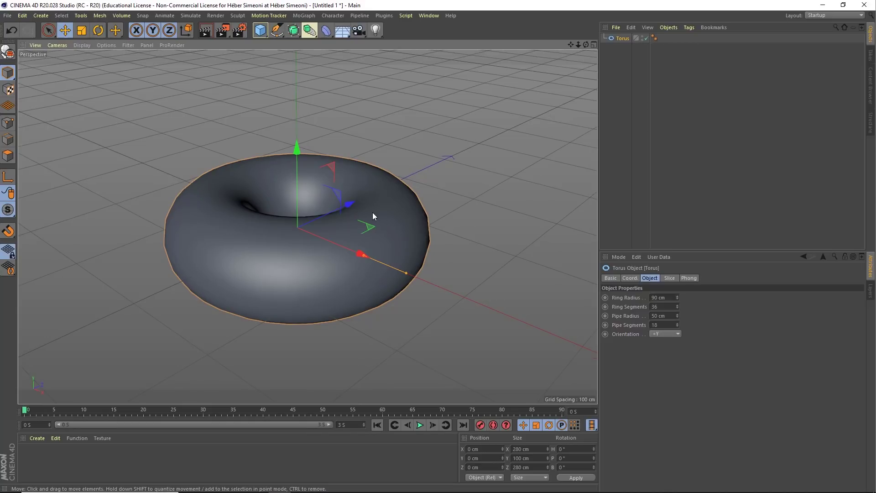
{"action": "left_click_drag", "start_coordinate": [400, 172], "coordinate": [331, 197], "text": "alt"}
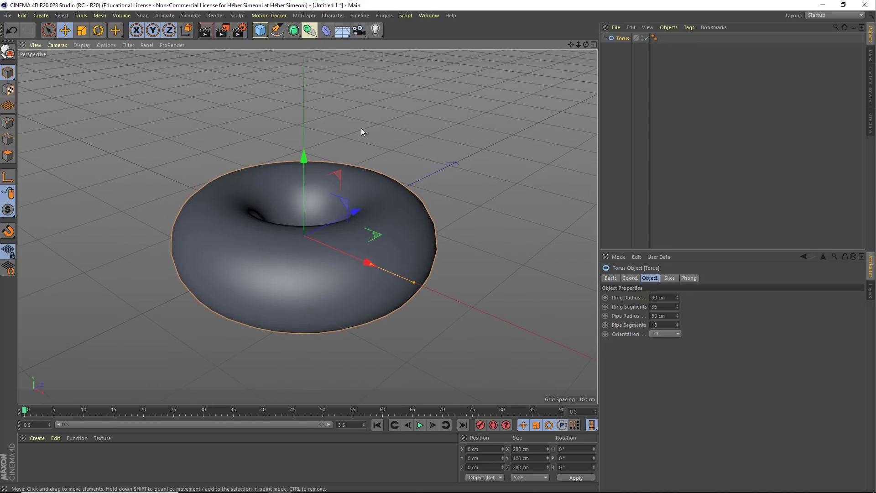
- Add a Sphere at the torus centre and set its radius to 20 cm
{"action": "left_click", "coordinate": [261, 31]}
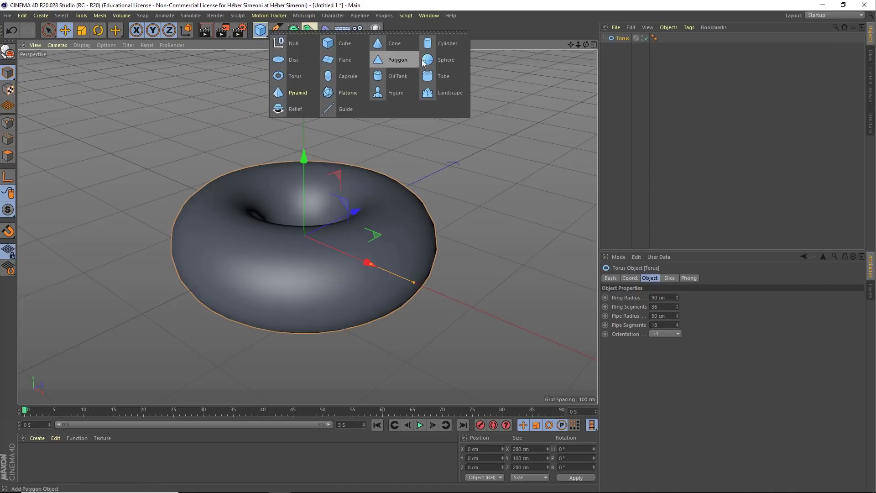
{"action": "left_click", "coordinate": [455, 62]}
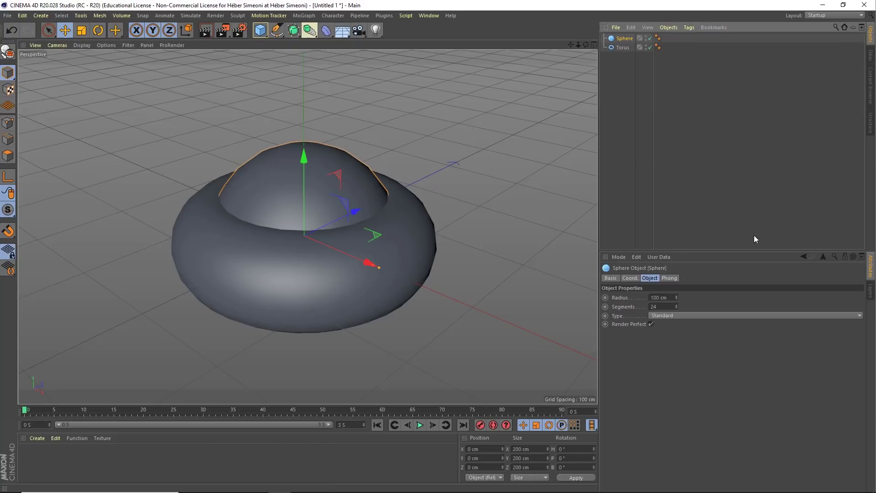
{"action": "left_click_drag", "start_coordinate": [758, 250], "coordinate": [758, 208]}
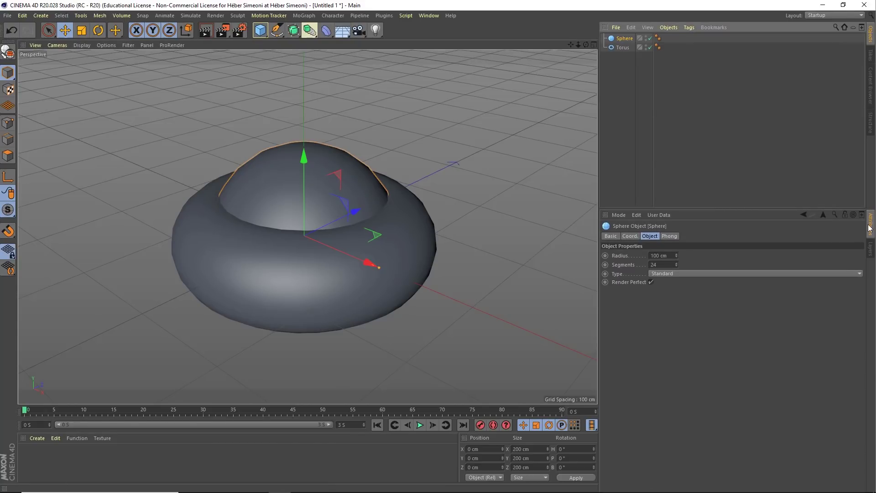
{"action": "left_click", "coordinate": [654, 235]}
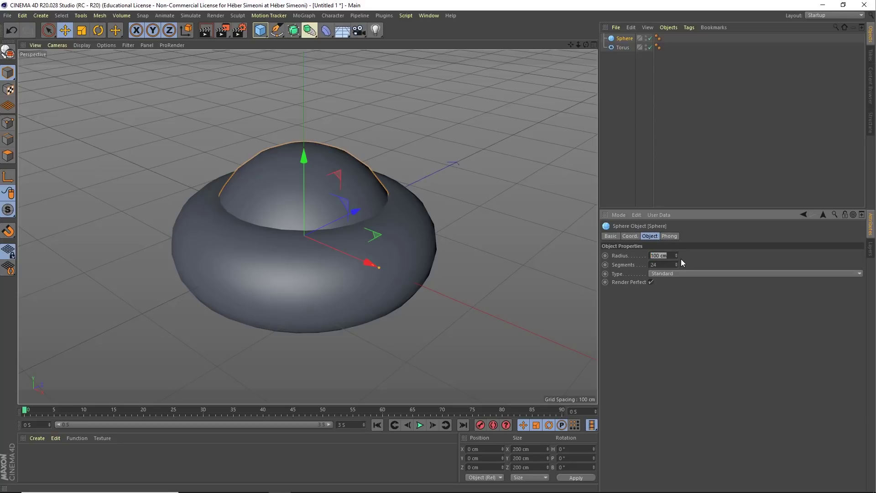
{"action": "type", "text": "20"}
{"action": "key", "text": "Return"}
{"action": "mouse_move", "coordinate": [313, 224]}
{"action": "left_mouse_down", "text": "alt"}
{"action": "mouse_move", "coordinate": [307, 306]}
{"action": "mouse_move", "coordinate": [303, 229]}
{"action": "left_mouse_up", "text": "alt"}
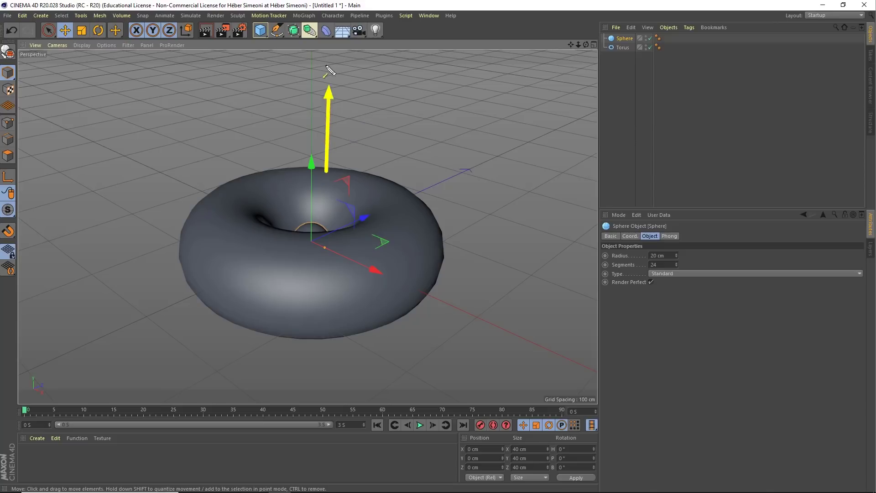
- Add a MoGraph Cloner, nest the Sphere inside it, and select the Cloner
{"action": "left_click", "coordinate": [304, 17]}
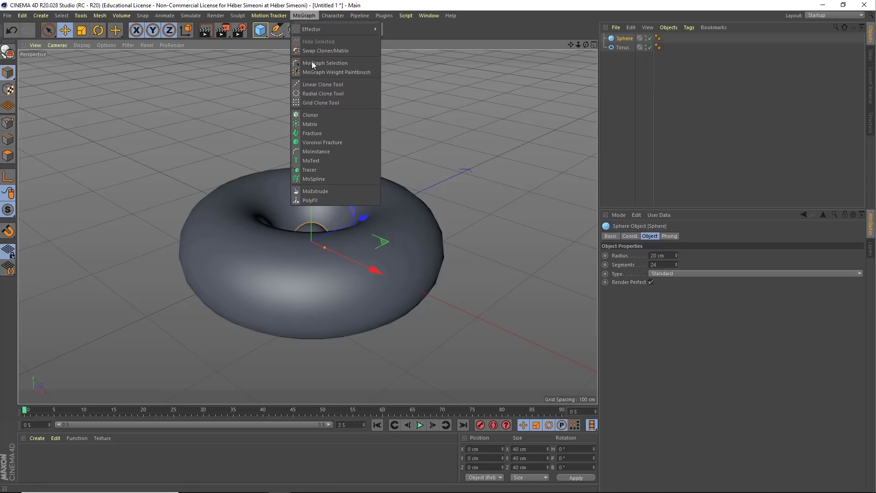
{"action": "left_click", "coordinate": [319, 115]}
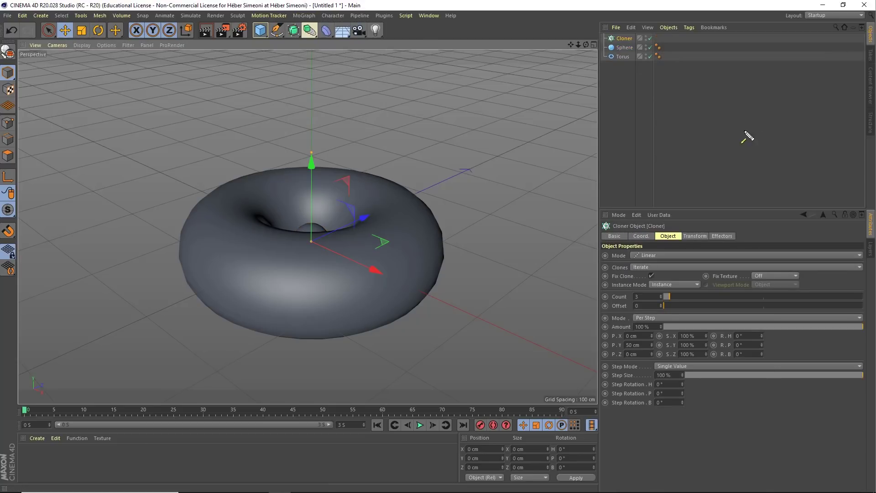
{"action": "mouse_move", "coordinate": [744, 130]}
{"action": "left_mouse_down"}
{"action": "mouse_move", "coordinate": [626, 49]}
{"action": "mouse_move", "coordinate": [641, 53]}
{"action": "mouse_move", "coordinate": [630, 40]}
{"action": "left_mouse_up"}
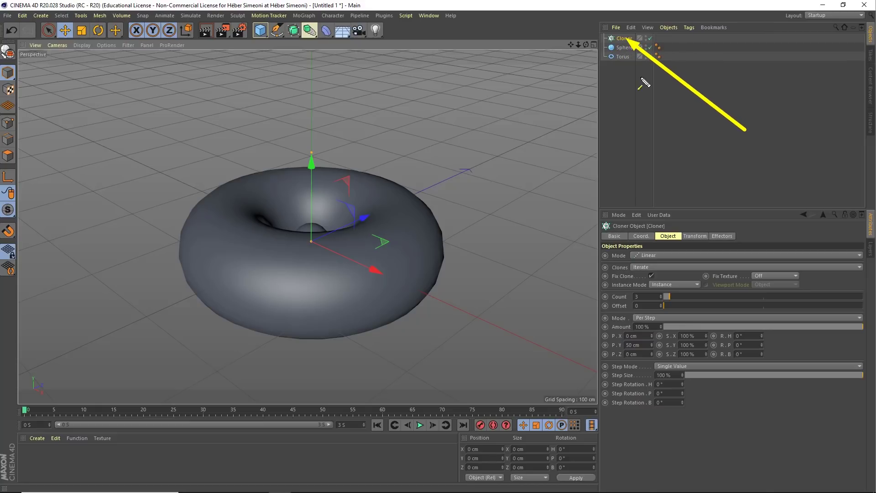
{"action": "key", "text": "Escape"}
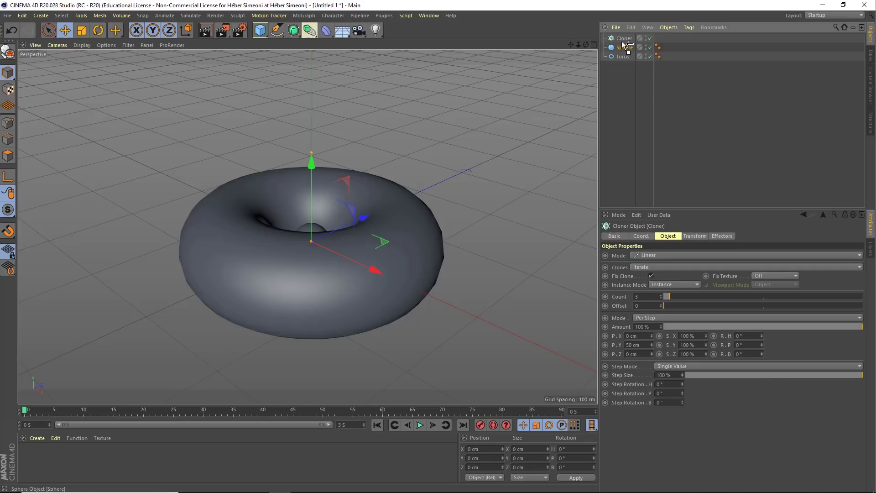
{"action": "left_click_drag", "start_coordinate": [622, 37], "coordinate": [623, 38]}
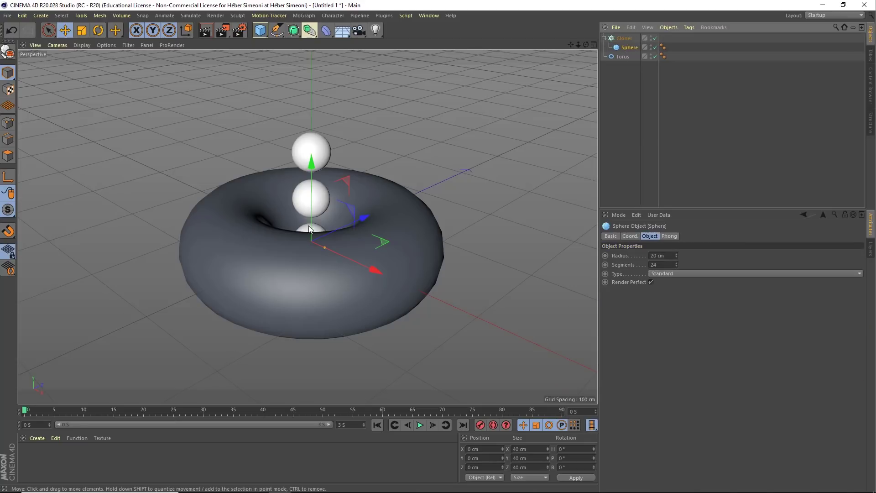
{"action": "scroll", "coordinate": [317, 217], "scroll_direction": "down", "scroll_amount": 3}
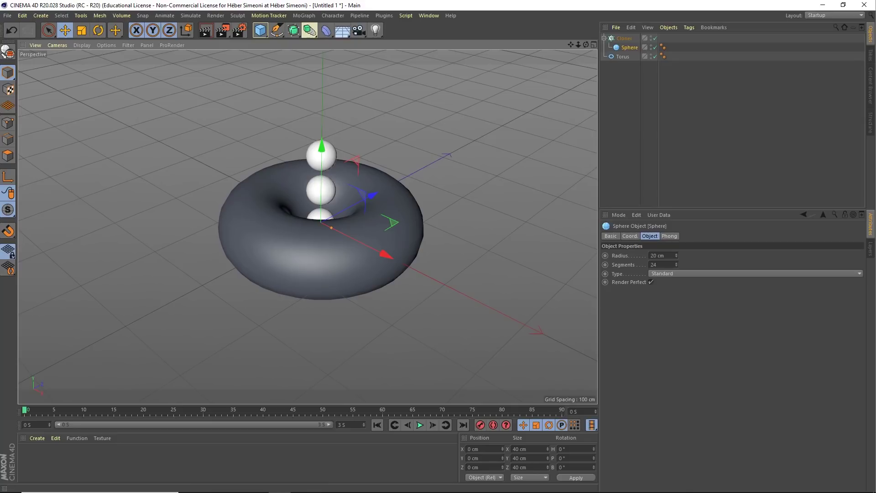
{"action": "left_click", "coordinate": [622, 40]}
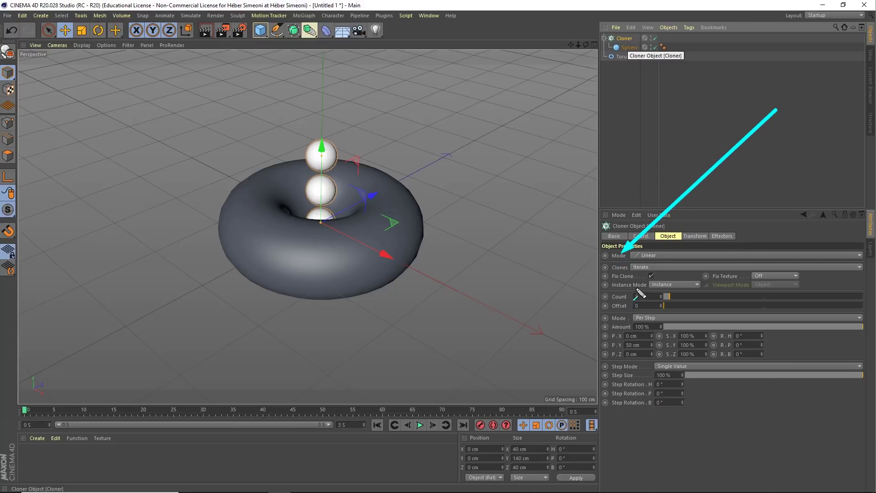
- Switch the Cloner to Object mode with the Torus as its clone surface
{"action": "left_click", "coordinate": [648, 256]}
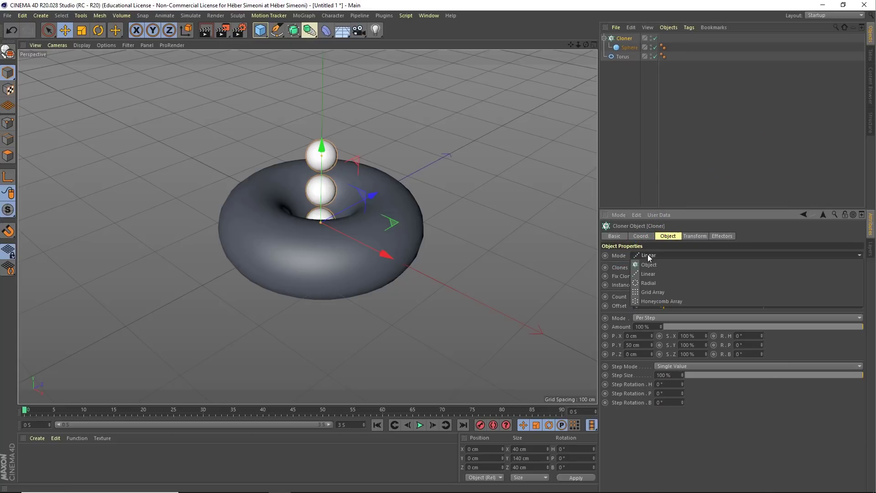
{"action": "left_click", "coordinate": [654, 265]}
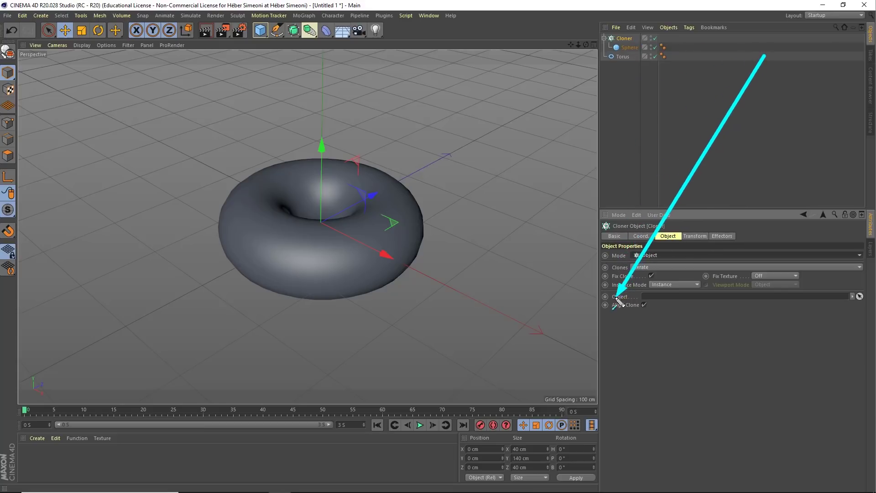
{"action": "left_click", "coordinate": [859, 296]}
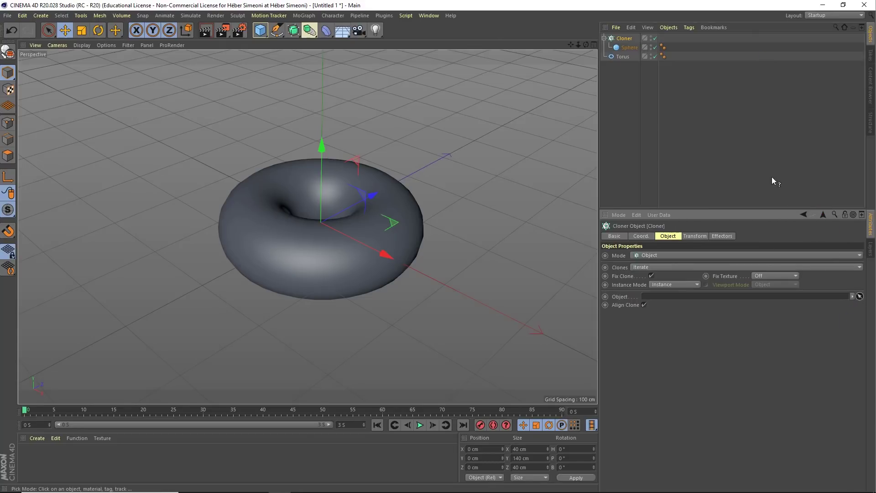
{"action": "left_click", "coordinate": [398, 206]}
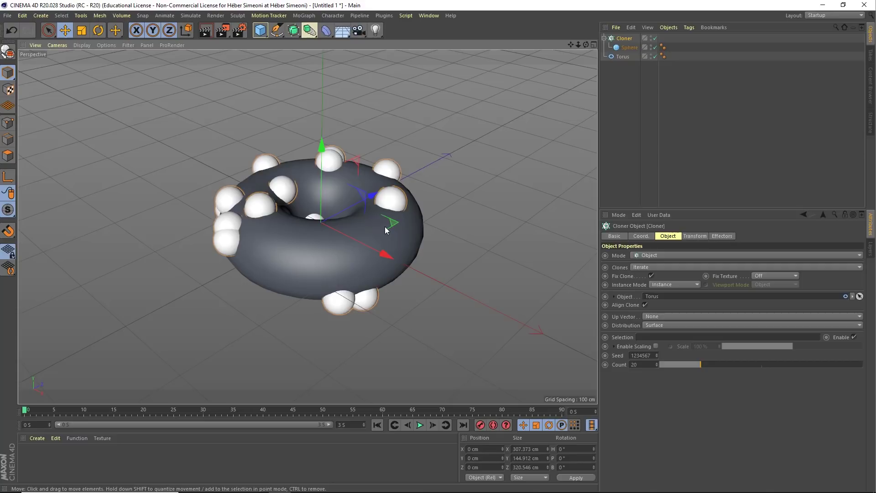
{"action": "mouse_move", "coordinate": [334, 179]}
{"action": "left_mouse_down", "text": "alt"}
{"action": "mouse_move", "coordinate": [362, 201]}
{"action": "mouse_move", "coordinate": [365, 281]}
{"action": "mouse_move", "coordinate": [319, 237]}
{"action": "mouse_move", "coordinate": [531, 185]}
{"action": "left_mouse_up", "text": "alt"}
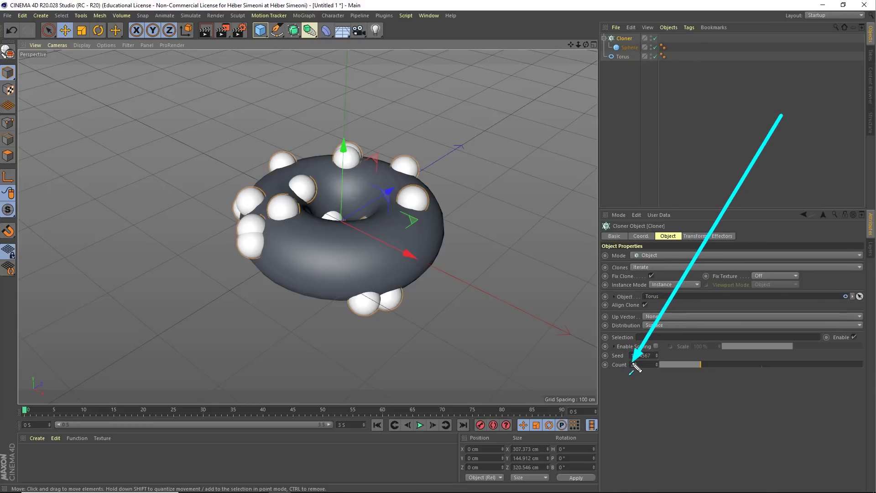
{"action": "double_click", "coordinate": [634, 365]}
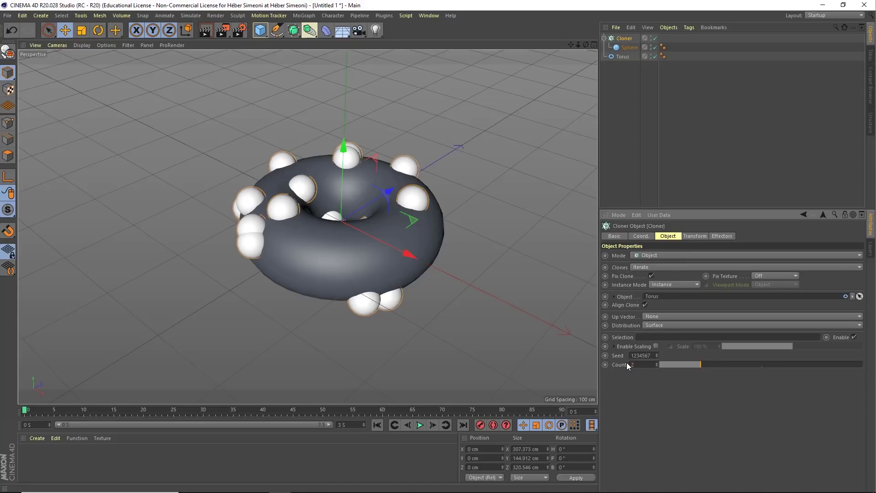
- Raise the Cloner count to 700 sphere clones and review the densely covered torus
{"action": "type", "text": "700"}
{"action": "key", "text": "Return"}
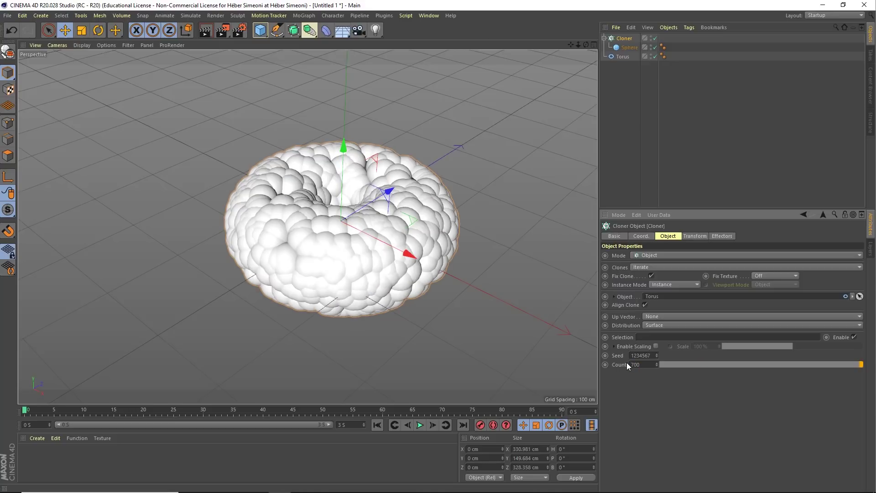
{"action": "mouse_move", "coordinate": [416, 180]}
{"action": "left_mouse_down", "text": "alt"}
{"action": "mouse_move", "coordinate": [330, 210]}
{"action": "mouse_move", "coordinate": [331, 192]}
{"action": "mouse_move", "coordinate": [414, 234]}
{"action": "mouse_move", "coordinate": [399, 244]}
{"action": "mouse_move", "coordinate": [254, 230]}
{"action": "mouse_move", "coordinate": [402, 248]}
{"action": "mouse_move", "coordinate": [380, 208]}
{"action": "mouse_move", "coordinate": [436, 230]}
{"action": "mouse_move", "coordinate": [334, 240]}
{"action": "left_mouse_up", "text": "alt"}
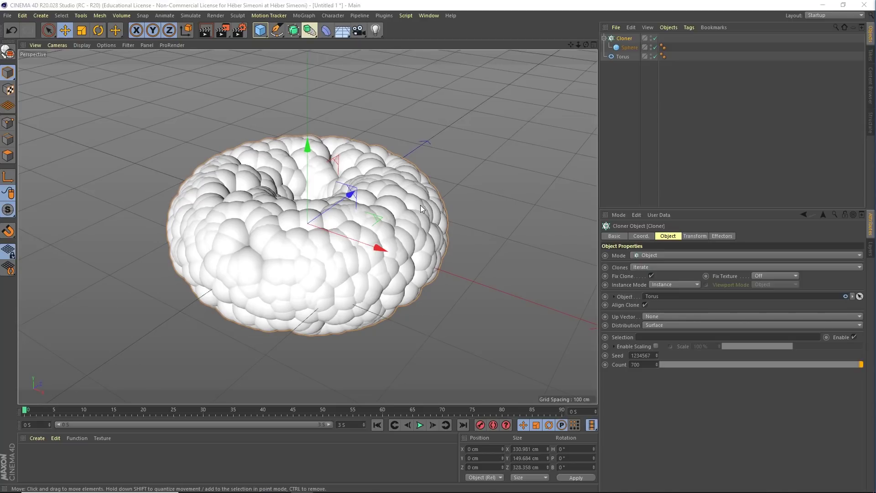
{"action": "left_click", "coordinate": [687, 146]}
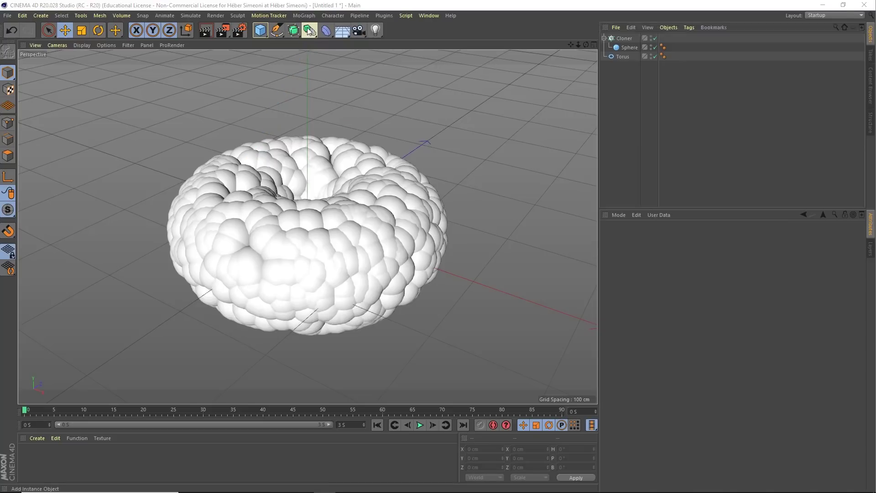
- Add a Volume Builder and a Volume Mesher from Generators, then select the Cloner
{"action": "left_click", "coordinate": [308, 30]}
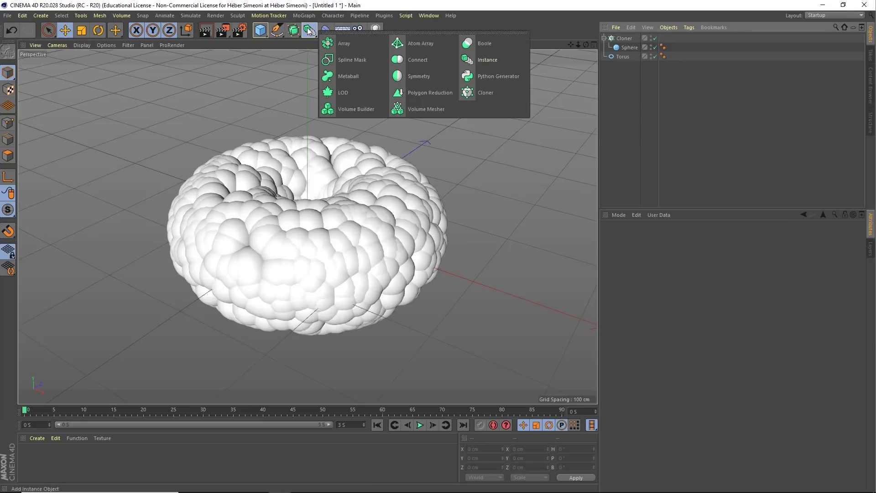
{"action": "left_click", "coordinate": [356, 112]}
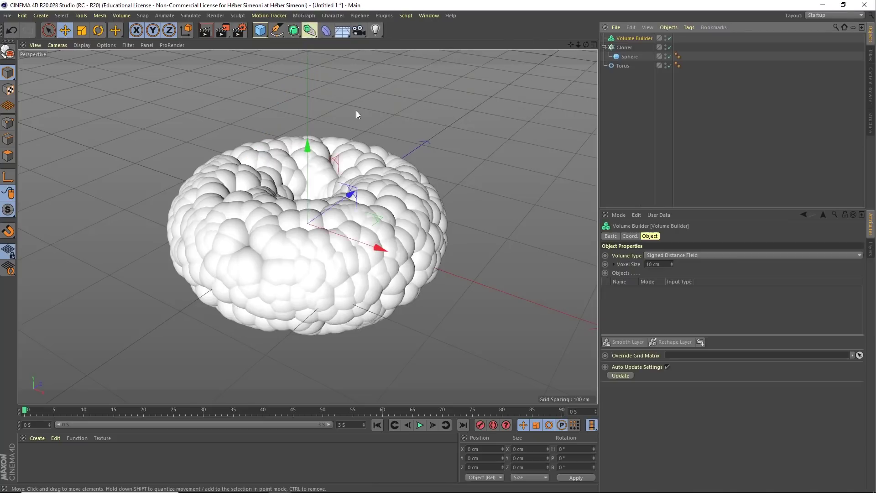
{"action": "left_click", "coordinate": [312, 35]}
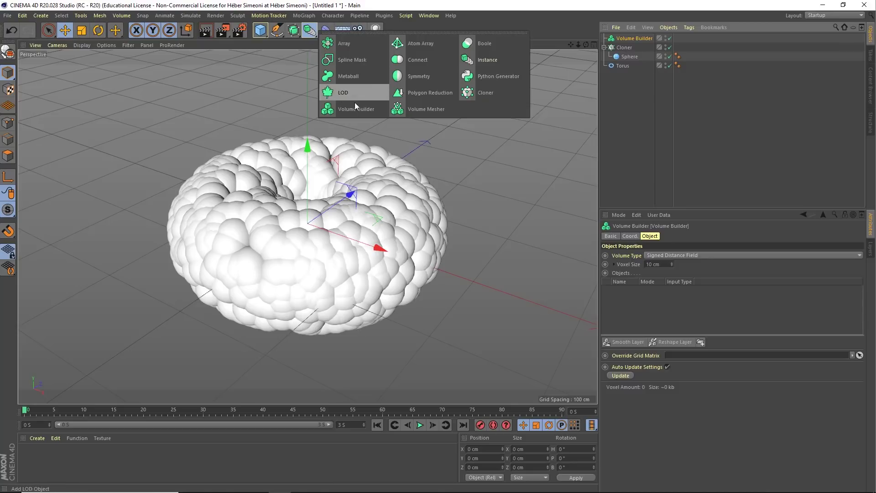
{"action": "left_click", "coordinate": [434, 109]}
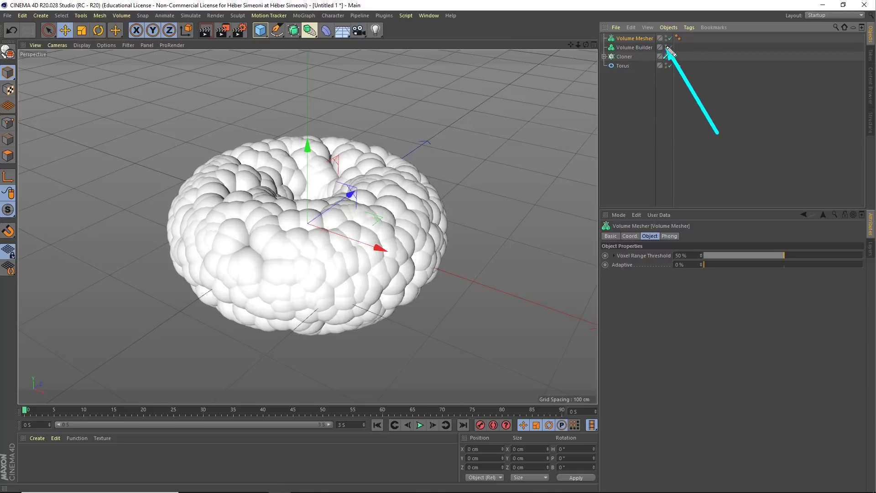
{"action": "left_click", "coordinate": [637, 57]}
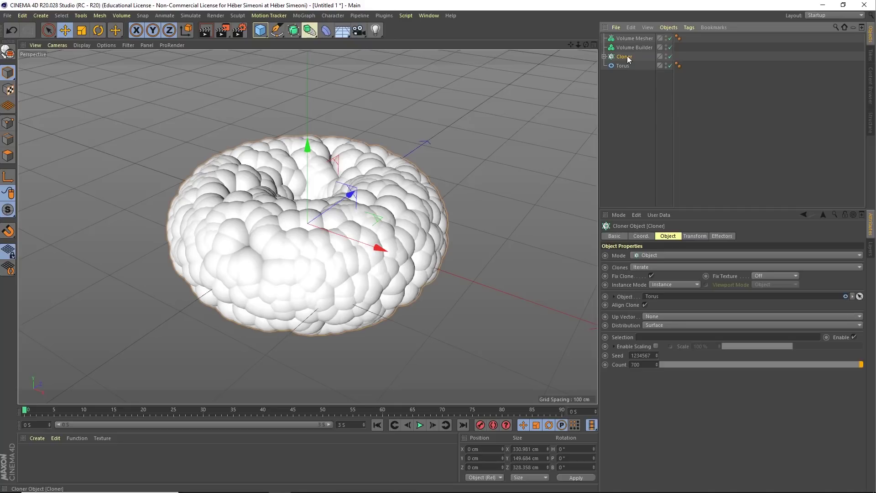
- Make the Cloner a child of the Volume Builder and orbit to inspect the fused mesh
{"action": "left_click_drag", "start_coordinate": [631, 47], "coordinate": [631, 38]}
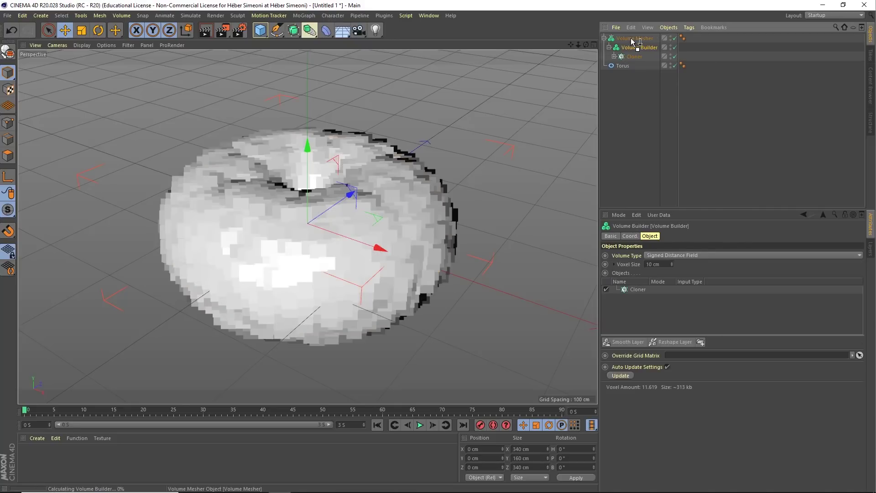
{"action": "mouse_move", "coordinate": [325, 234]}
{"action": "left_mouse_down", "text": "alt"}
{"action": "mouse_move", "coordinate": [292, 193]}
{"action": "mouse_move", "coordinate": [316, 225]}
{"action": "left_mouse_up", "text": "alt"}
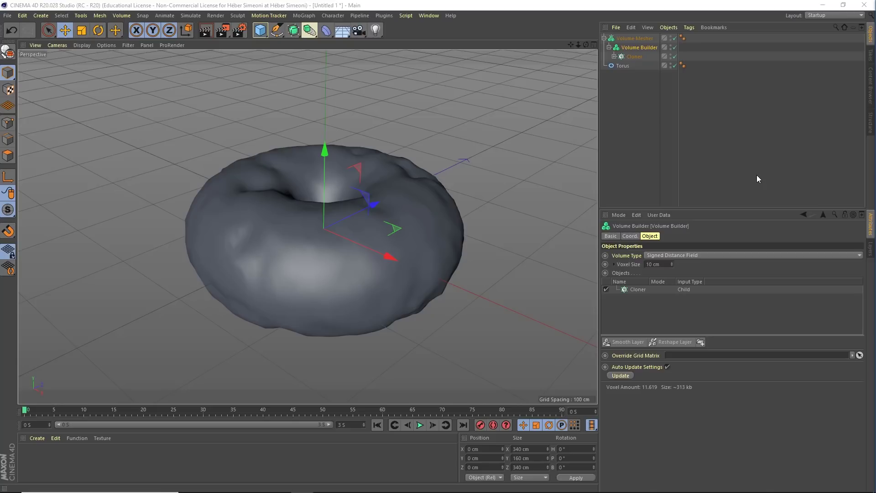
{"action": "left_click_drag", "start_coordinate": [322, 231], "coordinate": [305, 207], "text": "alt"}
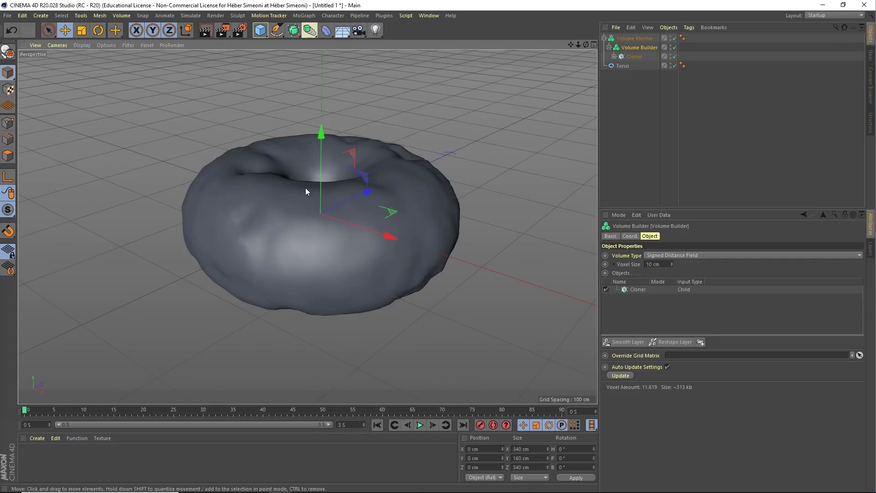
{"action": "mouse_move", "coordinate": [361, 188]}
{"action": "left_mouse_down", "text": "alt"}
{"action": "mouse_move", "coordinate": [362, 248]}
{"action": "mouse_move", "coordinate": [339, 204]}
{"action": "left_mouse_up", "text": "alt"}
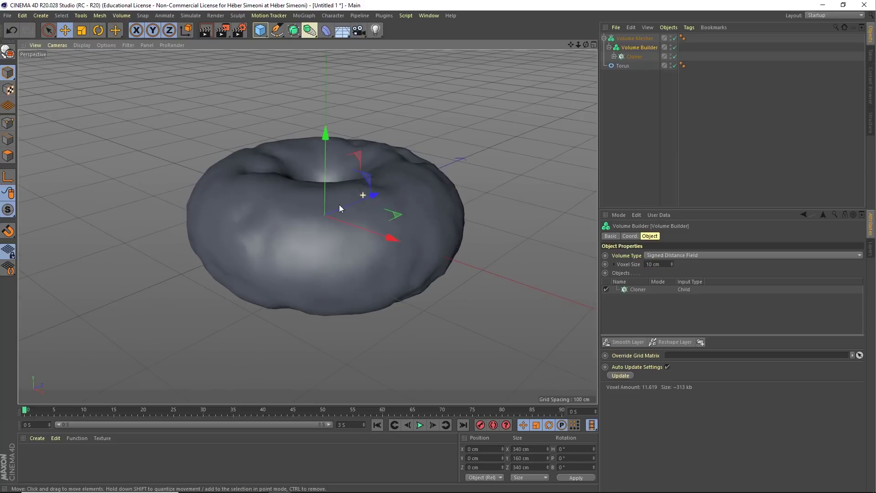
{"action": "mouse_move", "coordinate": [366, 234]}
{"action": "left_mouse_down", "text": "alt"}
{"action": "mouse_move", "coordinate": [338, 163]}
{"action": "mouse_move", "coordinate": [326, 206]}
{"action": "left_mouse_up", "text": "alt"}
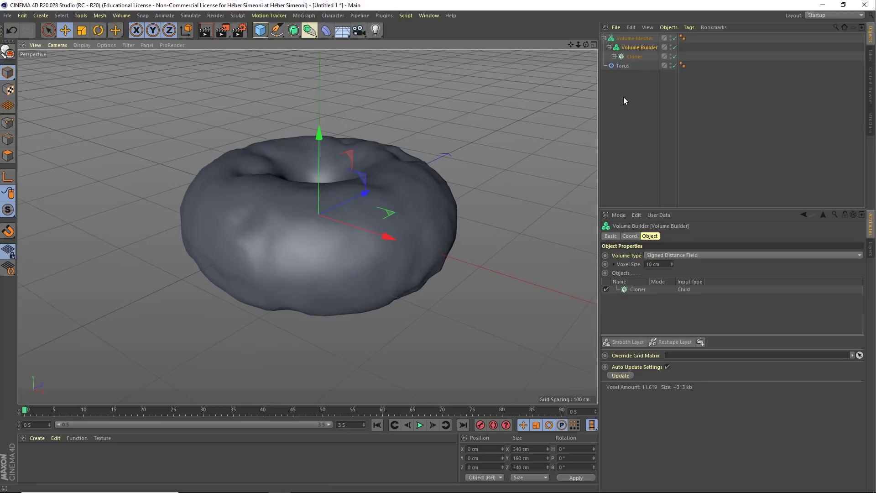
{"action": "left_click_drag", "start_coordinate": [320, 133], "coordinate": [334, 37]}
- Nest a Smoothing deformer inside the Volume Mesher and inspect the rounded donut
{"action": "left_click", "coordinate": [329, 32]}
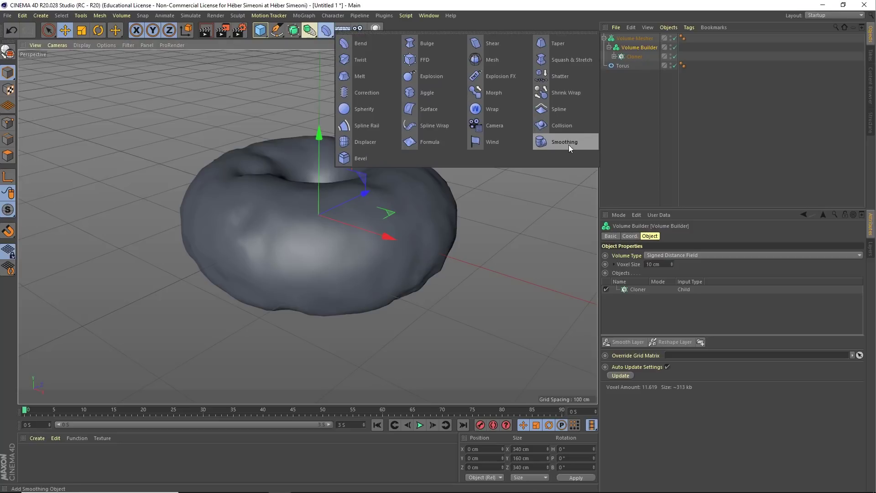
{"action": "left_click", "coordinate": [555, 142]}
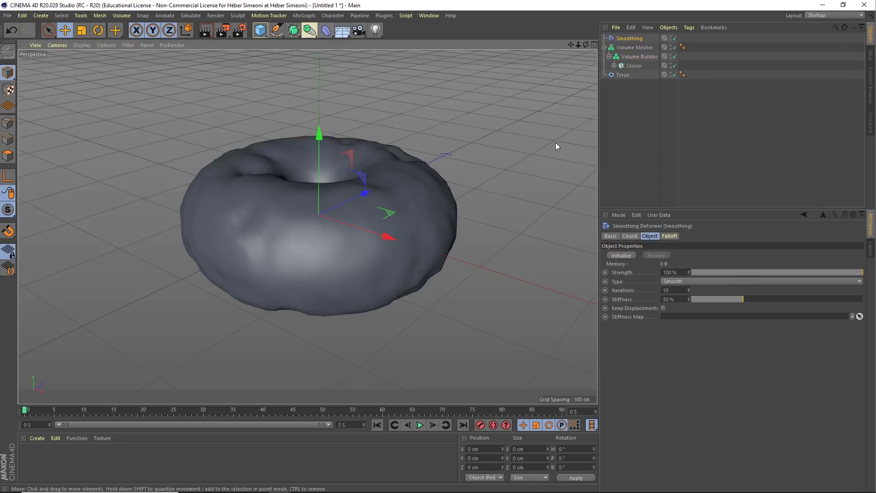
{"action": "left_click_drag", "start_coordinate": [745, 114], "coordinate": [647, 43]}
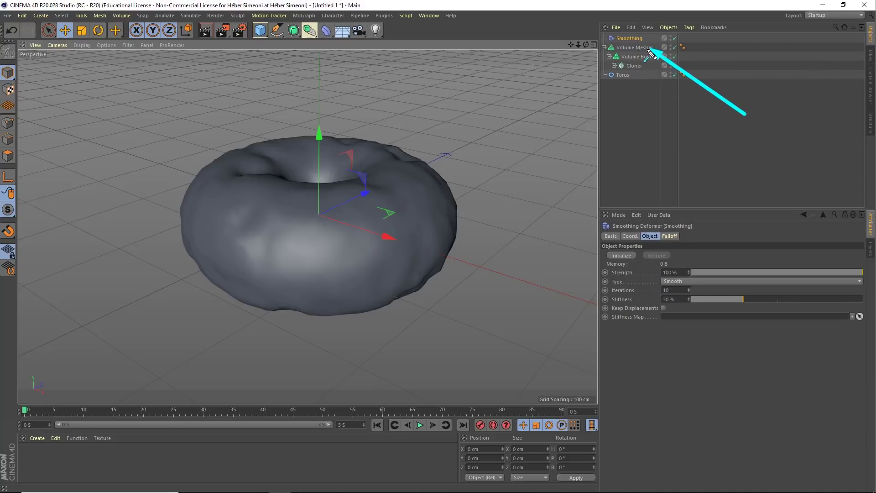
{"action": "left_click_drag", "start_coordinate": [632, 40], "coordinate": [639, 47]}
{"action": "mouse_move", "coordinate": [406, 182]}
{"action": "left_mouse_down", "text": "alt"}
{"action": "mouse_move", "coordinate": [328, 162]}
{"action": "mouse_move", "coordinate": [316, 221]}
{"action": "mouse_move", "coordinate": [363, 249]}
{"action": "left_mouse_up", "text": "alt"}
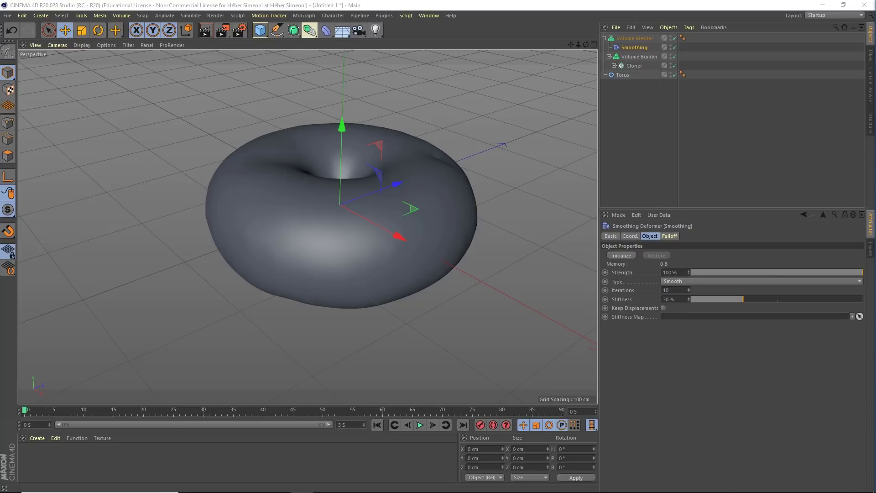
{"action": "mouse_move", "coordinate": [336, 236]}
{"action": "left_mouse_down", "text": "alt"}
{"action": "mouse_move", "coordinate": [327, 179]}
{"action": "mouse_move", "coordinate": [322, 218]}
{"action": "left_mouse_up", "text": "alt"}
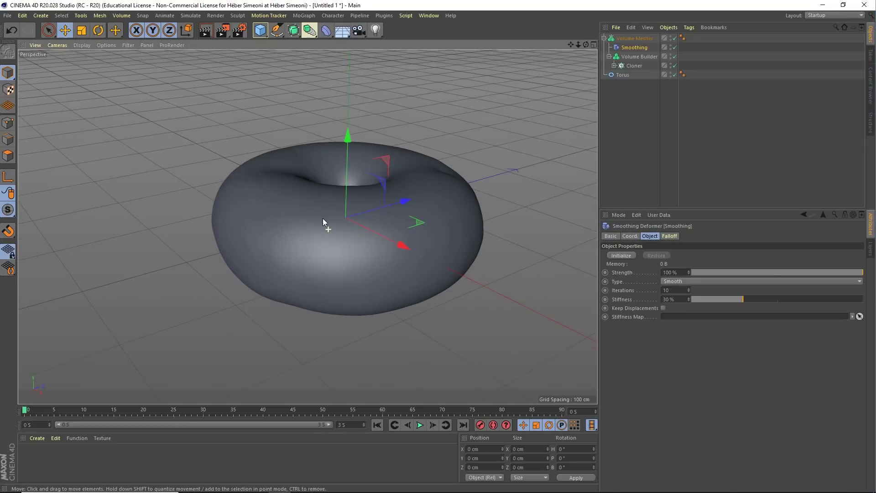
{"action": "left_click", "coordinate": [674, 56]}
{"action": "left_click", "coordinate": [673, 57]}
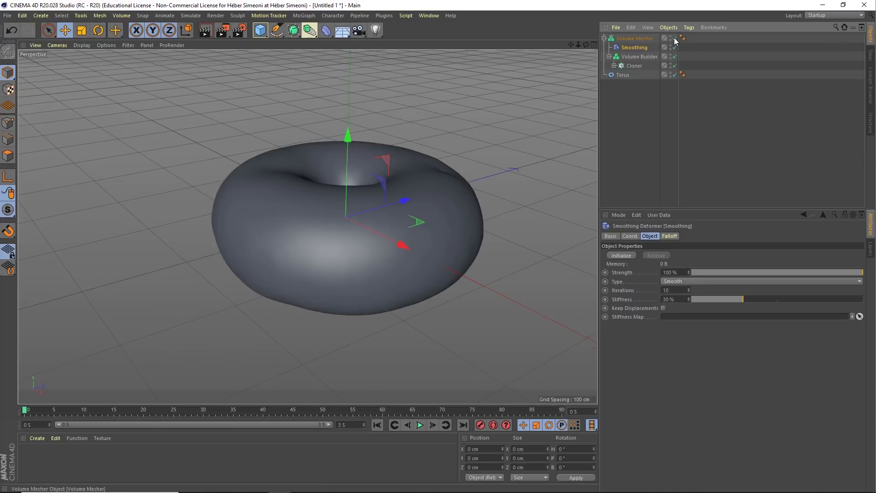
{"action": "left_click", "coordinate": [675, 39]}
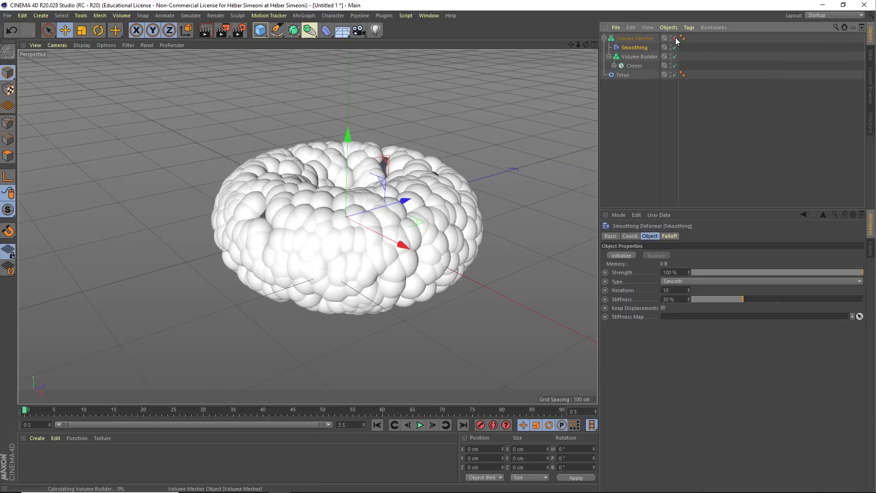
{"action": "left_click", "coordinate": [674, 39]}
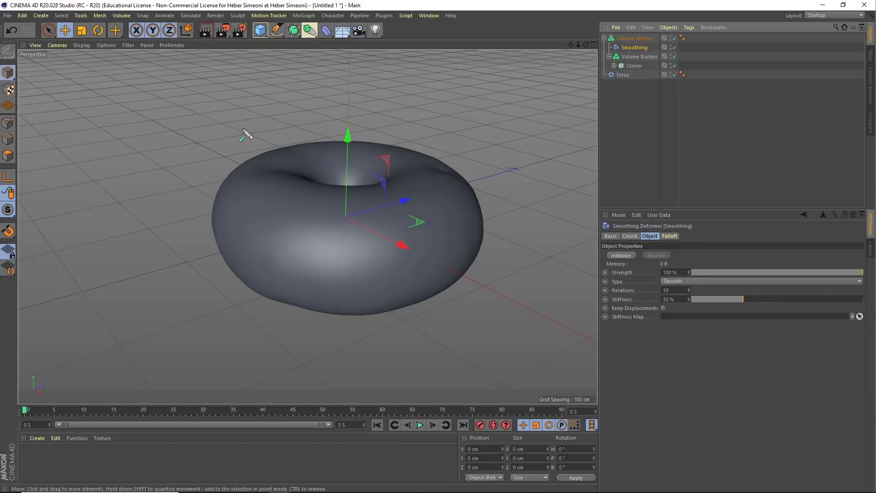
- Add a Cube and set its Size X and Size Z to 300 cm each
{"action": "left_click", "coordinate": [260, 30]}
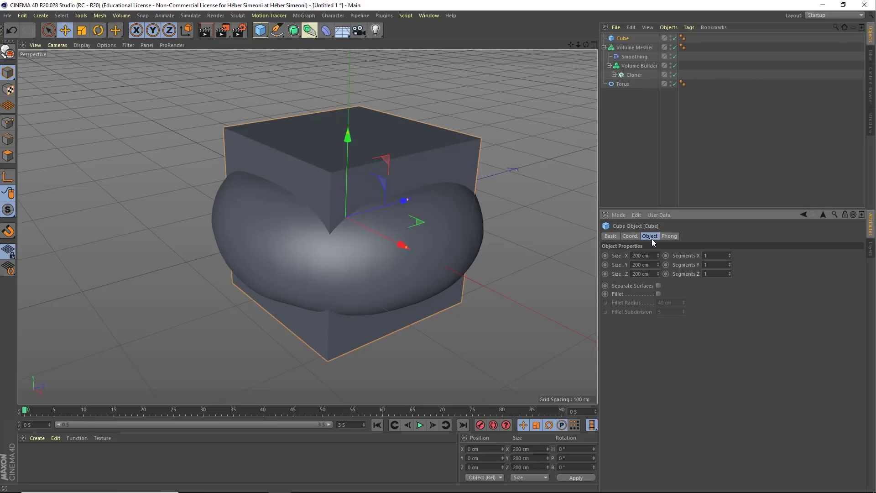
{"action": "left_click_drag", "start_coordinate": [654, 259], "coordinate": [675, 260]}
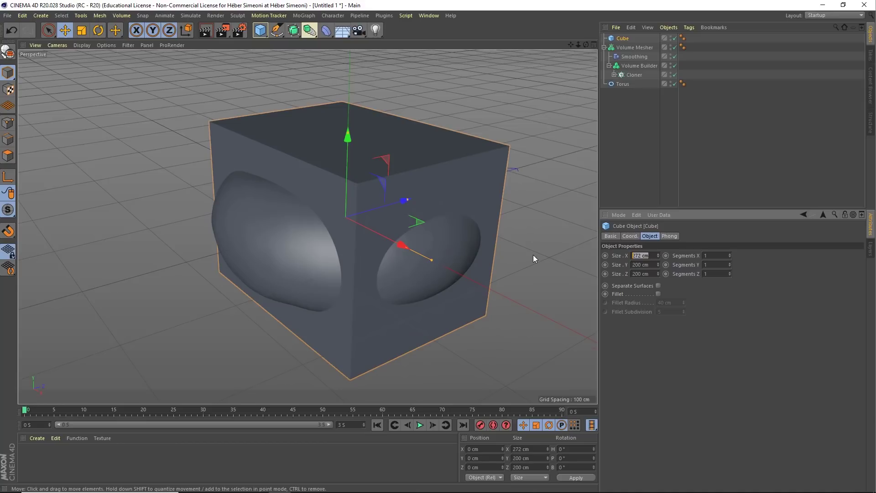
{"action": "type", "text": "300"}
{"action": "key", "text": "Return"}
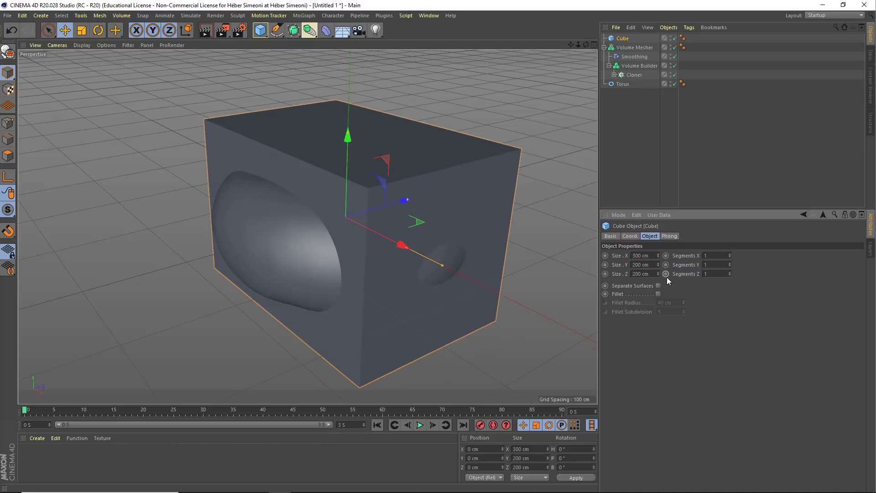
{"action": "left_click_drag", "start_coordinate": [657, 274], "coordinate": [653, 274]}
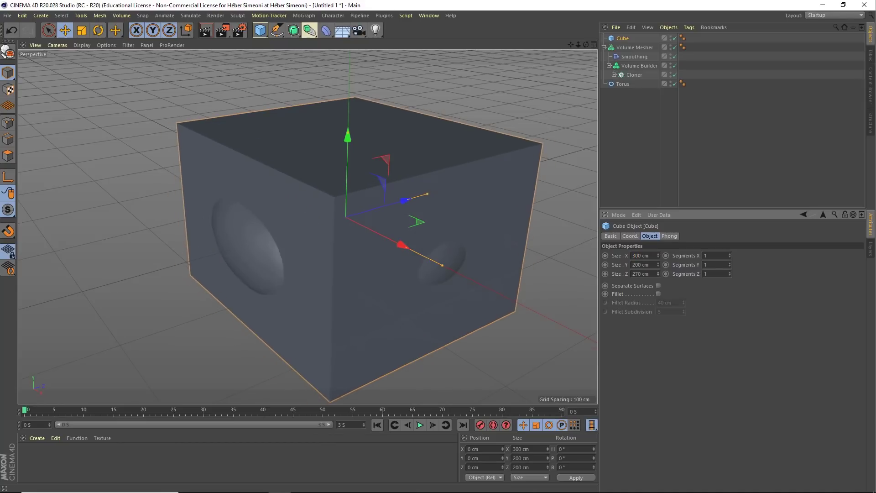
{"action": "double_click", "coordinate": [640, 273]}
{"action": "type", "text": "300"}
{"action": "key", "text": "Return"}
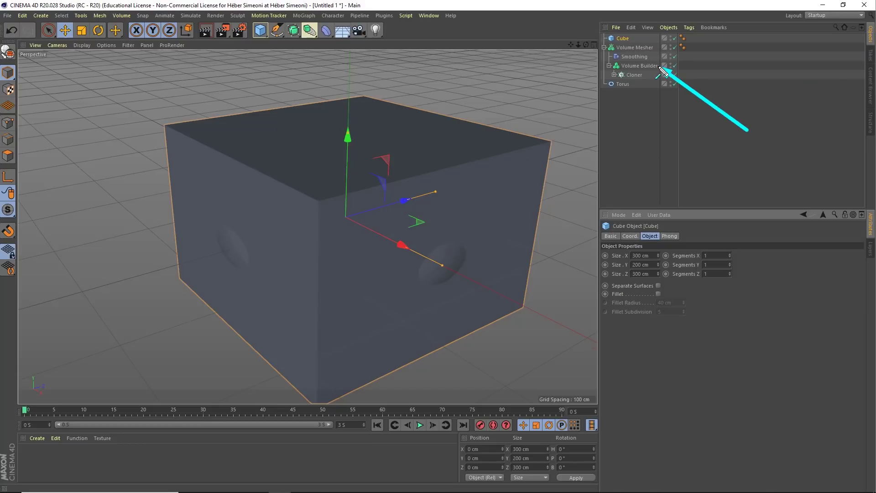
- Move the Cube into the Volume Builder and inspect the Cloner and its Sphere
{"action": "left_click_drag", "start_coordinate": [633, 38], "coordinate": [634, 65]}
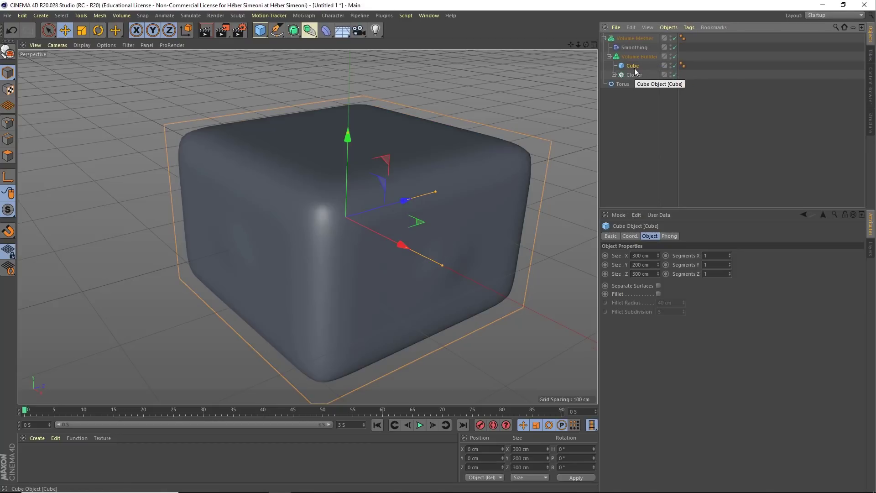
{"action": "left_click", "coordinate": [634, 57]}
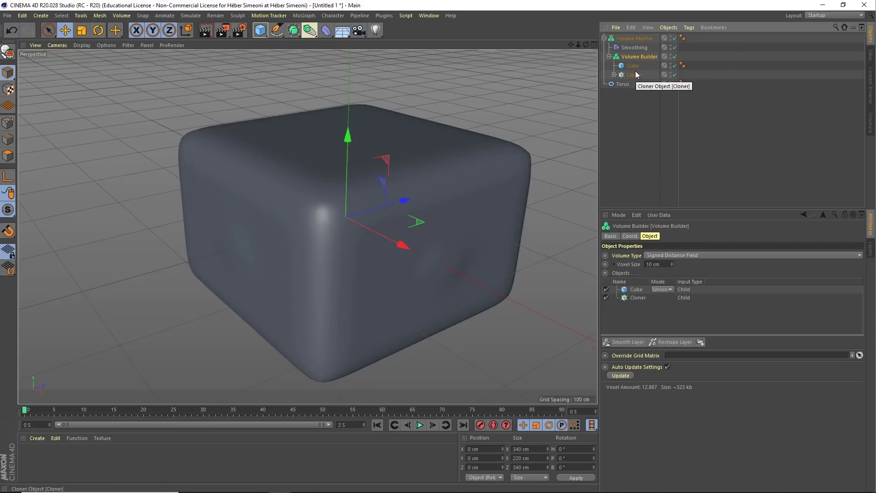
{"action": "left_click", "coordinate": [621, 75]}
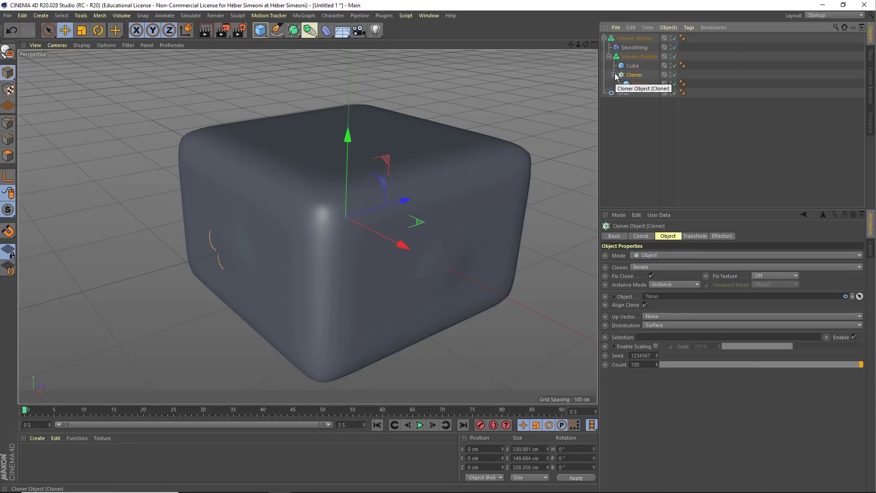
{"action": "left_click", "coordinate": [614, 74]}
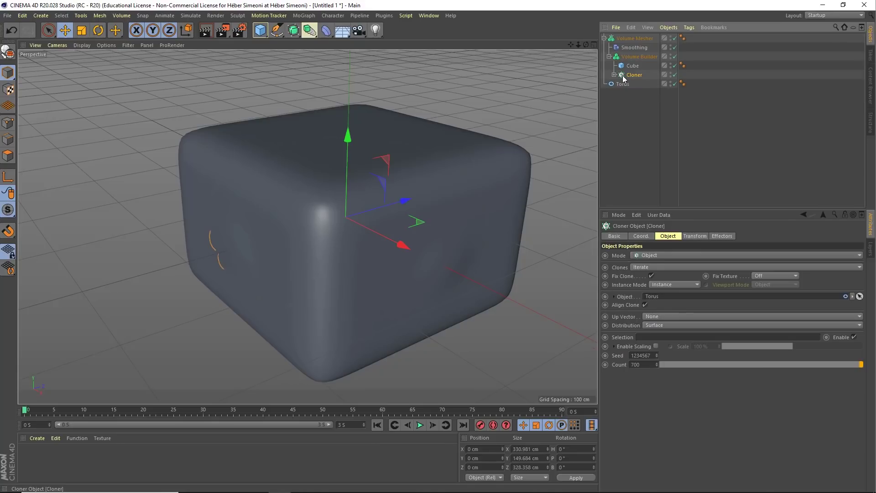
{"action": "left_click", "coordinate": [614, 76]}
{"action": "left_click", "coordinate": [634, 85]}
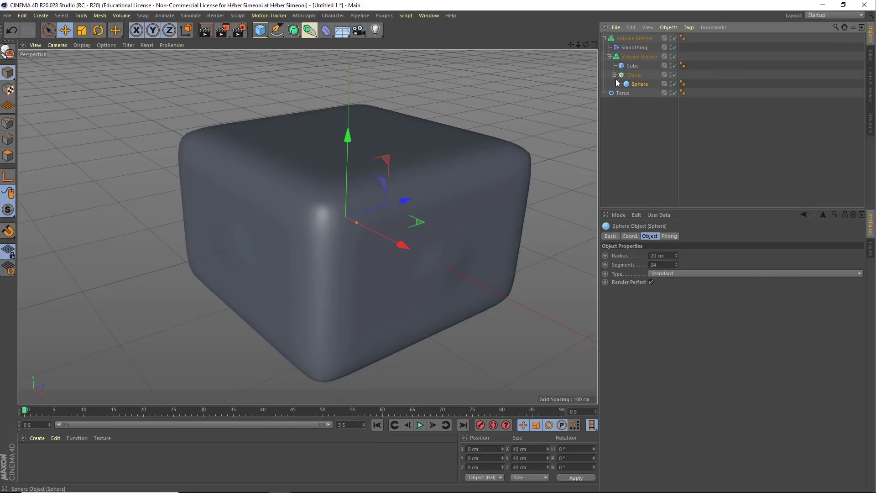
{"action": "left_click", "coordinate": [615, 75]}
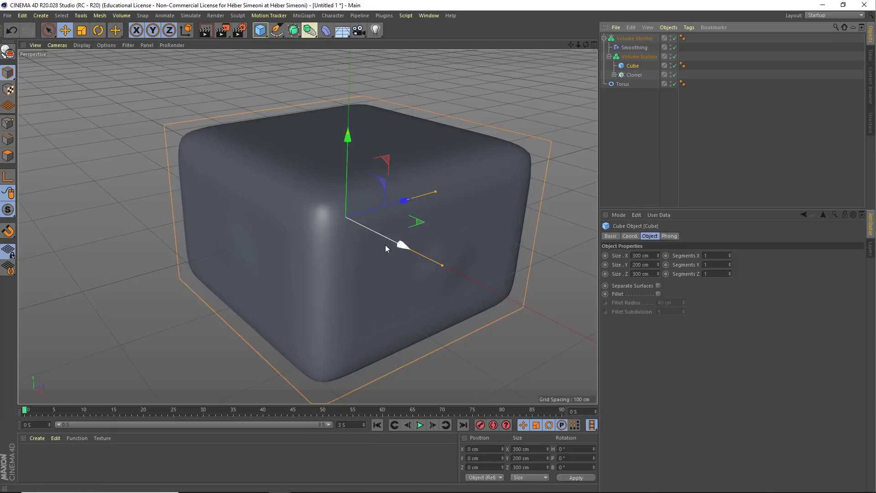
- Test-move the cube along X, undo it, and select the Volume Builder
{"action": "mouse_move", "coordinate": [377, 236]}
{"action": "left_mouse_down"}
{"action": "mouse_move", "coordinate": [224, 185]}
{"action": "mouse_move", "coordinate": [334, 218]}
{"action": "mouse_move", "coordinate": [267, 187]}
{"action": "mouse_move", "coordinate": [419, 226]}
{"action": "mouse_move", "coordinate": [250, 176]}
{"action": "mouse_move", "coordinate": [423, 252]}
{"action": "left_mouse_up"}
{"action": "key", "text": "ctrl+z"}
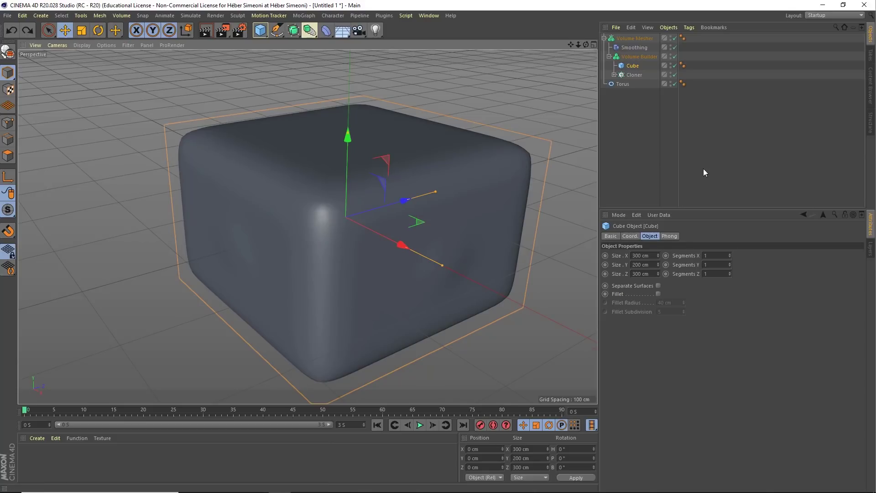
{"action": "left_click", "coordinate": [643, 56]}
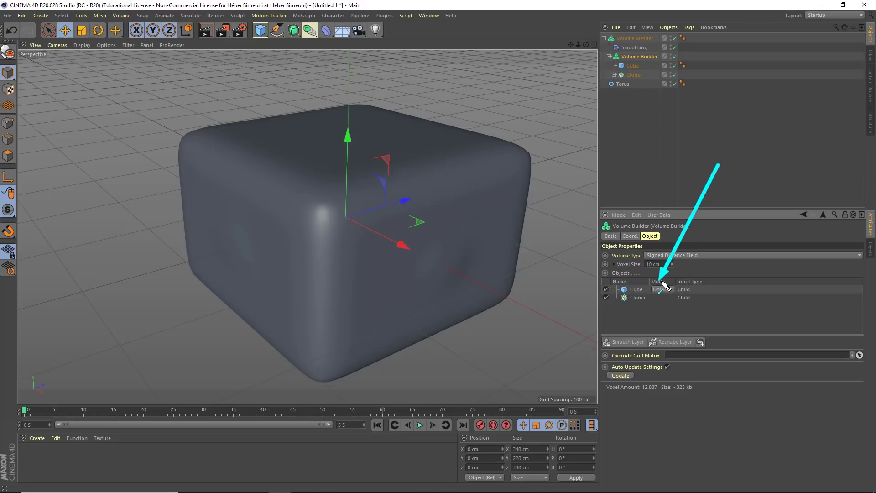
- Set the Cube to Subtract in the Volume Builder and lower it to about -87.63 cm on Y
{"action": "left_click", "coordinate": [661, 290]}
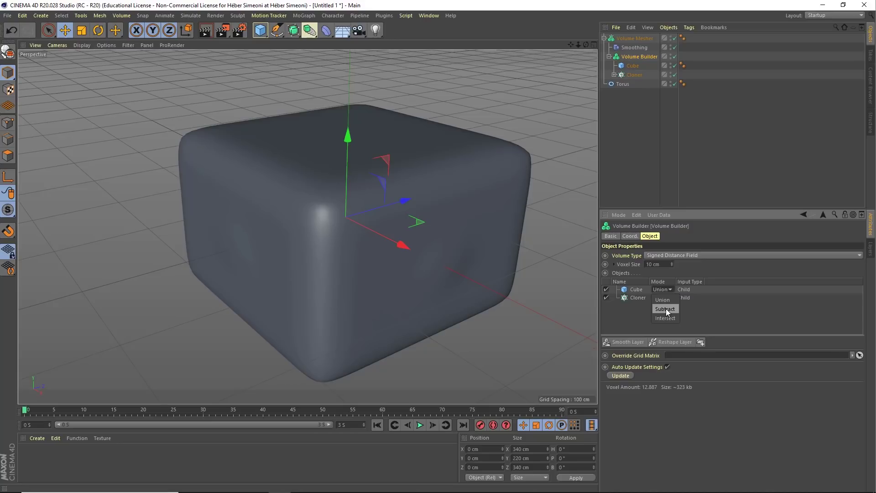
{"action": "left_click", "coordinate": [666, 309]}
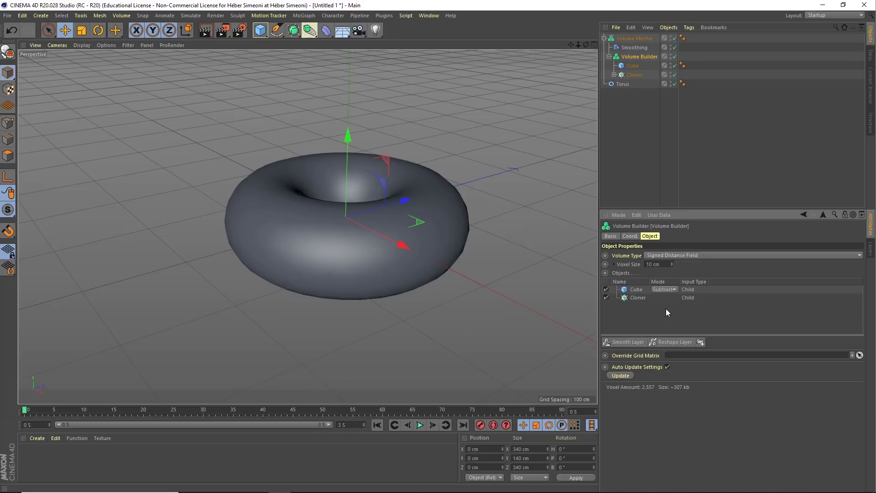
{"action": "left_click", "coordinate": [633, 65]}
{"action": "mouse_move", "coordinate": [444, 173]}
{"action": "left_mouse_down", "text": "alt"}
{"action": "mouse_move", "coordinate": [353, 187]}
{"action": "mouse_move", "coordinate": [486, 139]}
{"action": "left_mouse_up", "text": "alt"}
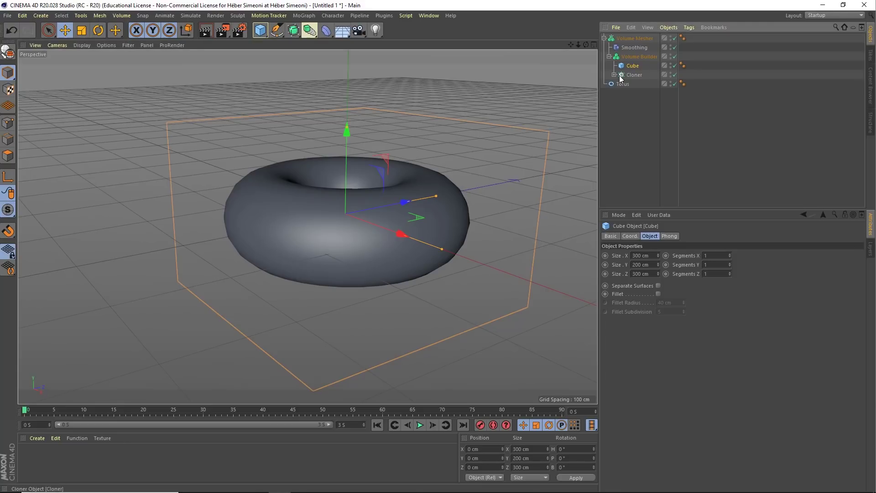
{"action": "key", "text": "e"}
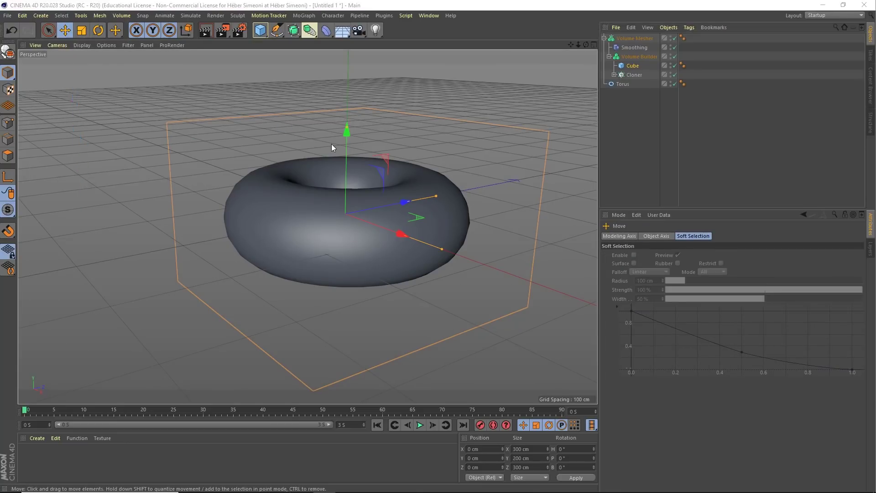
{"action": "mouse_move", "coordinate": [349, 145]}
{"action": "left_mouse_down"}
{"action": "mouse_move", "coordinate": [325, 284]}
{"action": "mouse_move", "coordinate": [331, 168]}
{"action": "mouse_move", "coordinate": [316, 286]}
{"action": "mouse_move", "coordinate": [331, 174]}
{"action": "mouse_move", "coordinate": [323, 219]}
{"action": "mouse_move", "coordinate": [351, 182]}
{"action": "left_mouse_up"}
{"action": "left_click", "coordinate": [640, 78]}
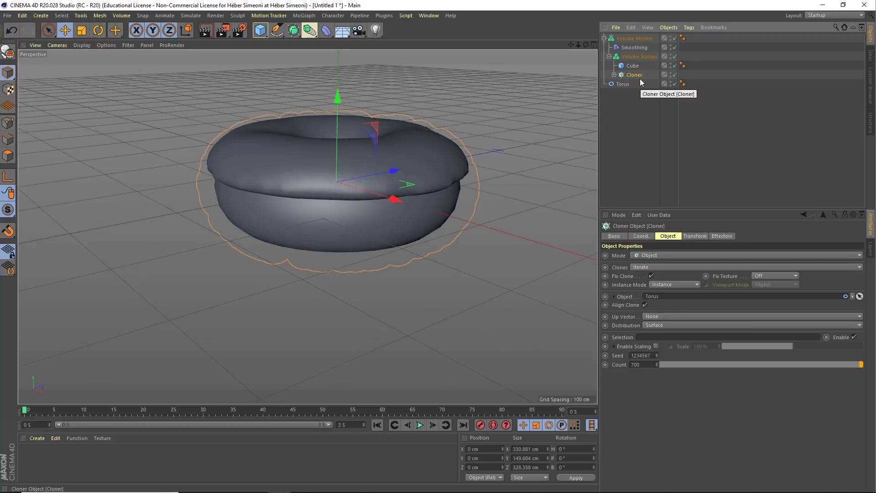
{"action": "left_click", "coordinate": [633, 66]}
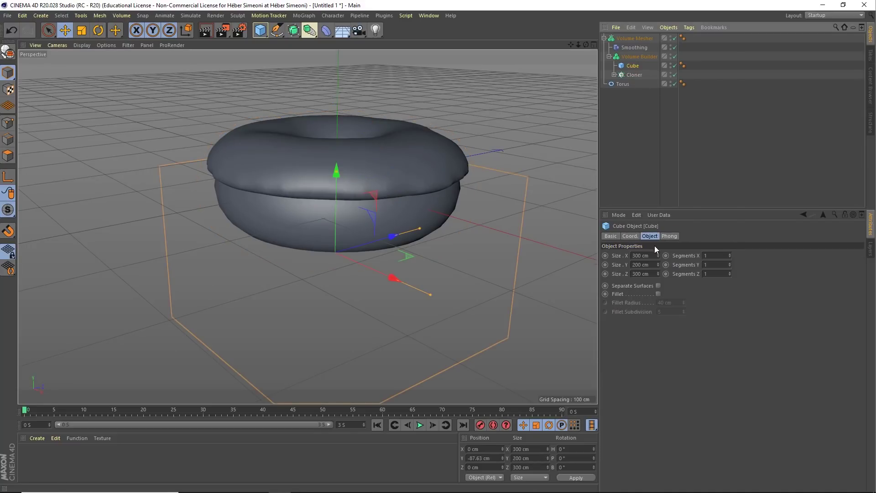
{"action": "left_click", "coordinate": [639, 57]}
{"action": "left_click", "coordinate": [666, 290]}
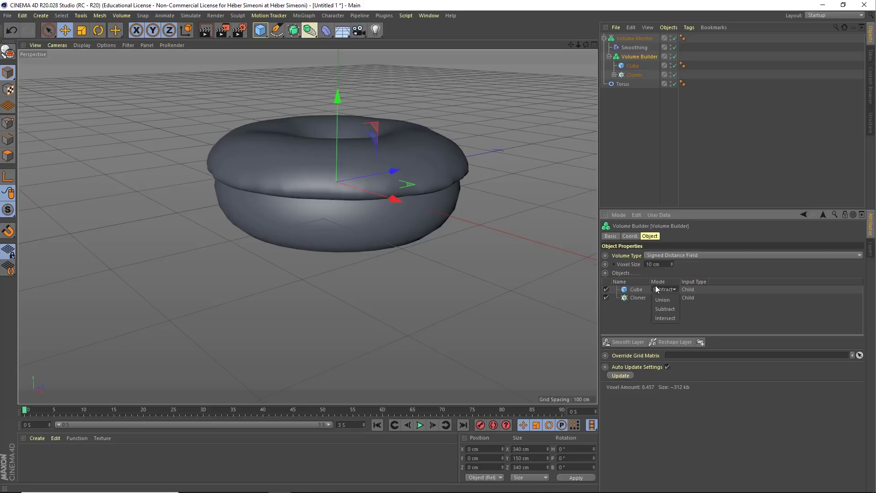
{"action": "left_click", "coordinate": [634, 66]}
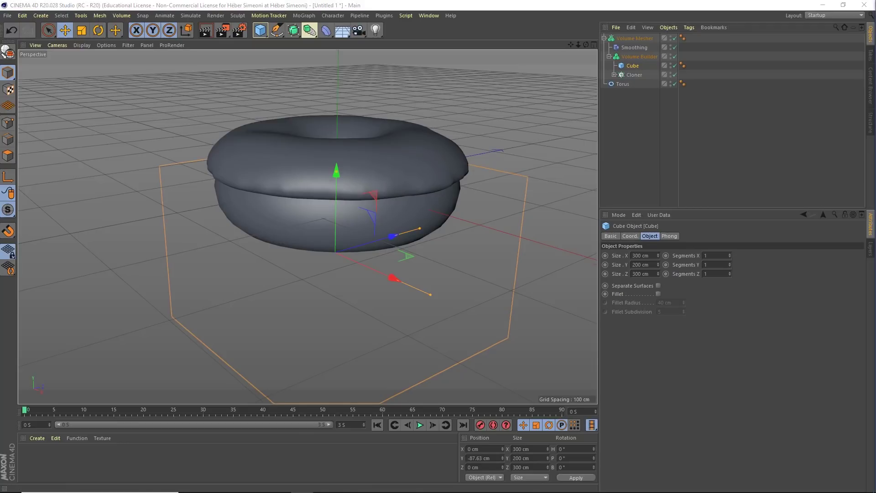
{"action": "left_click", "coordinate": [651, 136]}
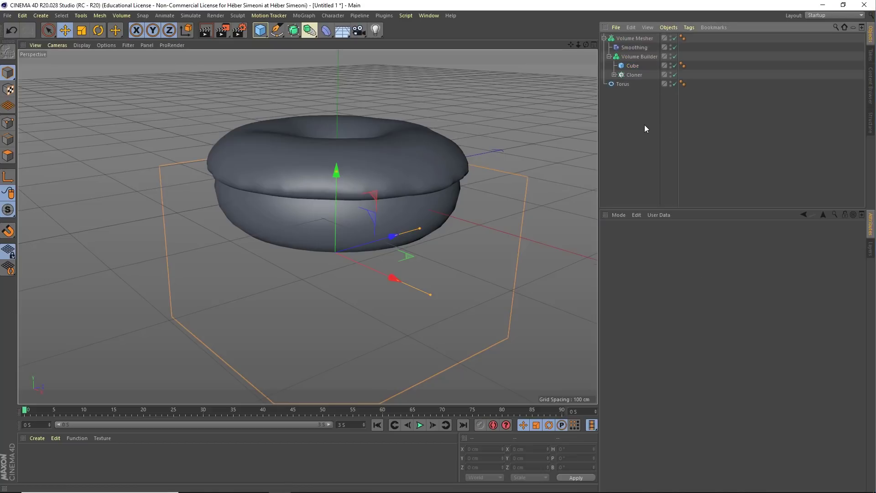
{"action": "left_click_drag", "start_coordinate": [730, 152], "coordinate": [848, 49]}
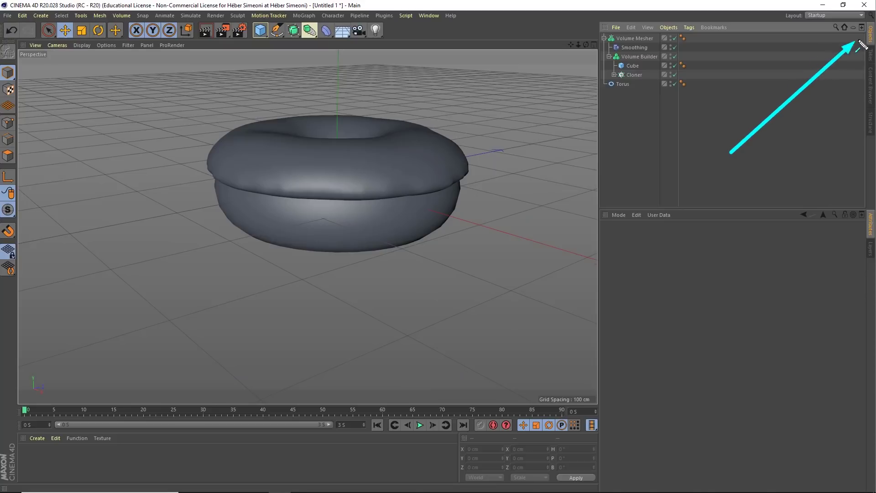
{"action": "mouse_move", "coordinate": [847, 48]}
{"action": "left_mouse_down"}
{"action": "mouse_move", "coordinate": [861, 38]}
{"action": "mouse_move", "coordinate": [639, 46]}
{"action": "left_mouse_up"}
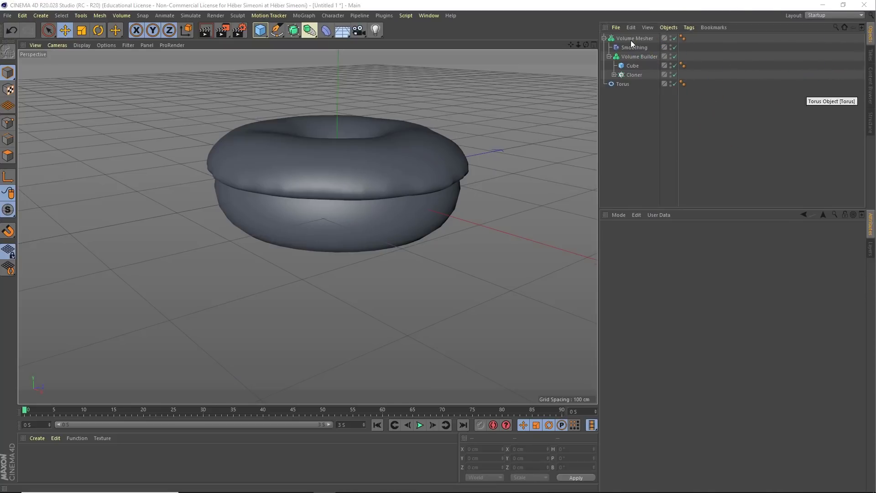
- Make the Volume Mesher editable, then deselect it and switch to Polygon mode
{"action": "left_click", "coordinate": [634, 38]}
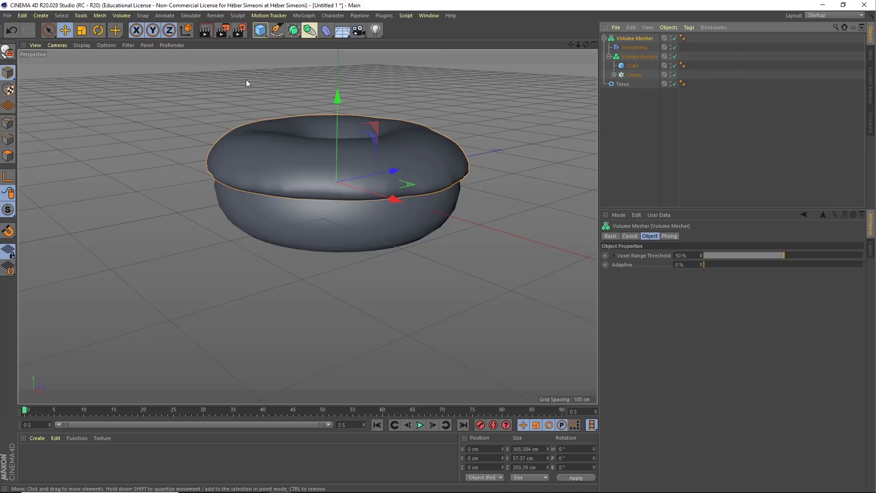
{"action": "left_click_drag", "start_coordinate": [247, 79], "coordinate": [18, 53]}
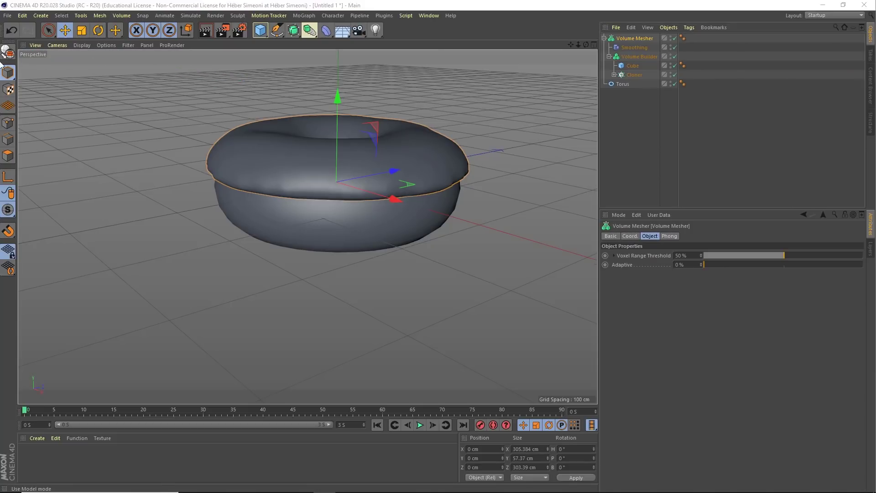
{"action": "left_click", "coordinate": [9, 53]}
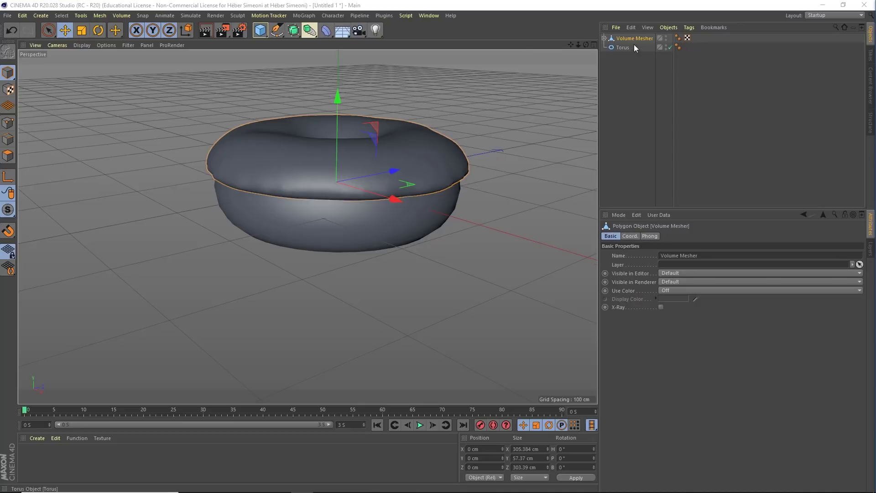
{"action": "left_click", "coordinate": [619, 72]}
{"action": "left_click", "coordinate": [8, 156]}
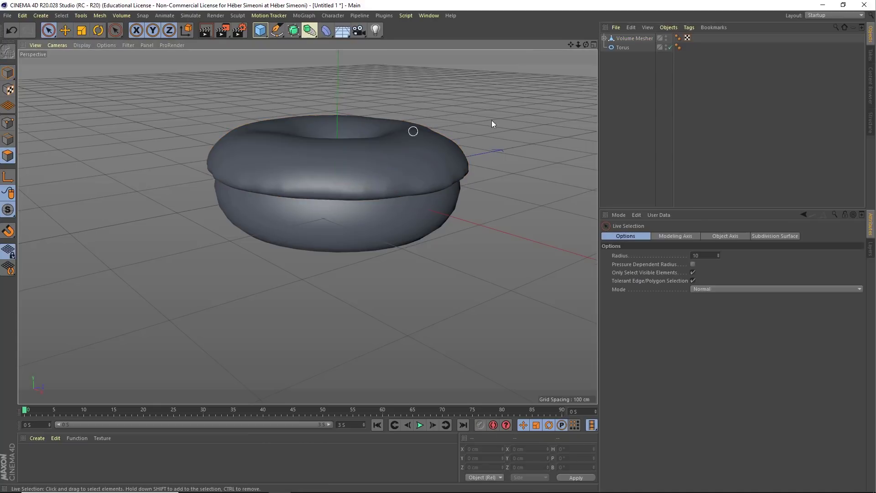
- Test a polygon selection on the frosting top, clear it, and return to Model mode
{"action": "left_click", "coordinate": [626, 40]}
{"action": "left_click_drag", "start_coordinate": [274, 151], "coordinate": [349, 138]}
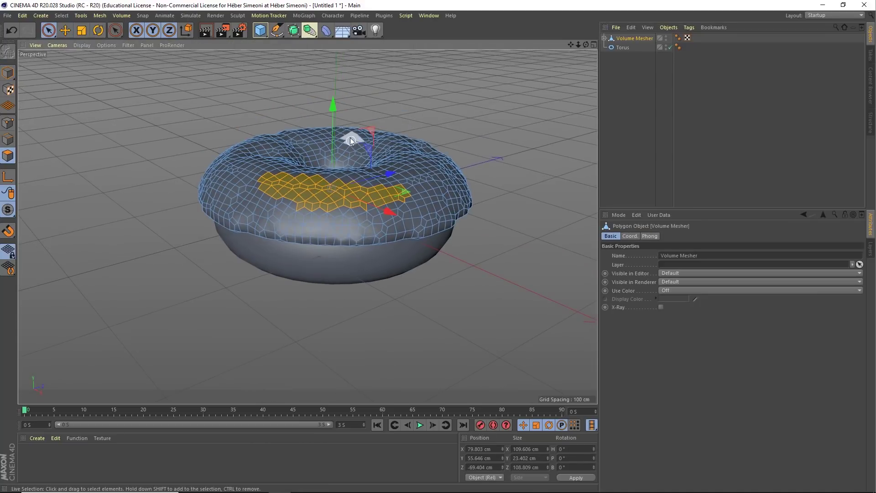
{"action": "mouse_move", "coordinate": [333, 108]}
{"action": "left_mouse_down"}
{"action": "mouse_move", "coordinate": [333, 84]}
{"action": "mouse_move", "coordinate": [334, 123]}
{"action": "left_mouse_up"}
{"action": "left_click", "coordinate": [422, 103]}
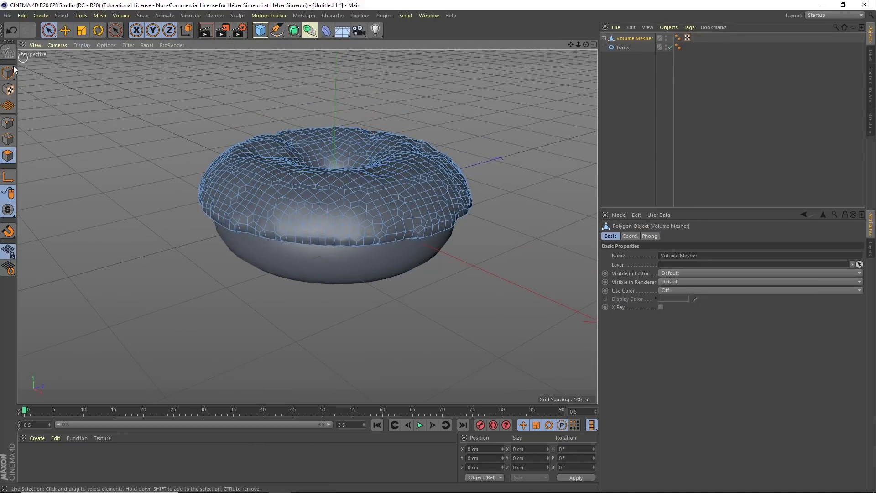
{"action": "left_click", "coordinate": [8, 72]}
{"action": "left_click", "coordinate": [344, 100]}
- Delete the leftover Smoothing object under the Volume Mesher
{"action": "left_click", "coordinate": [611, 39]}
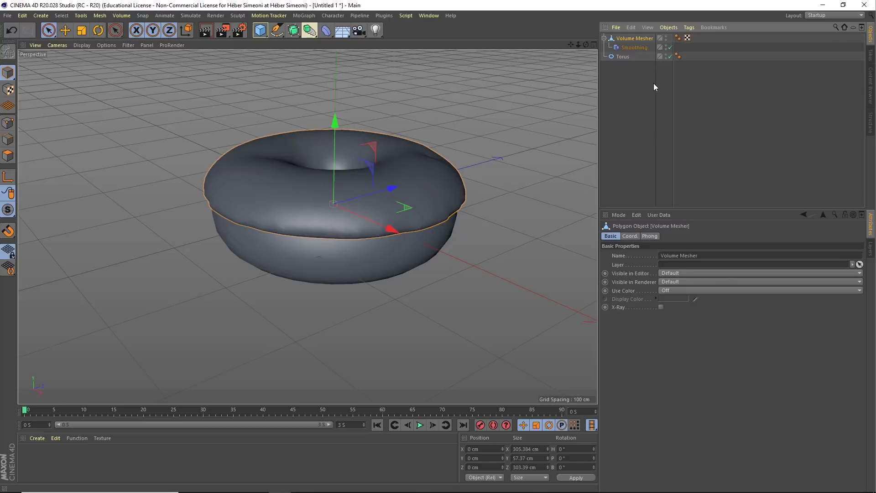
{"action": "left_click", "coordinate": [622, 45]}
{"action": "key", "text": "Delete"}
{"action": "left_click", "coordinate": [628, 77]}
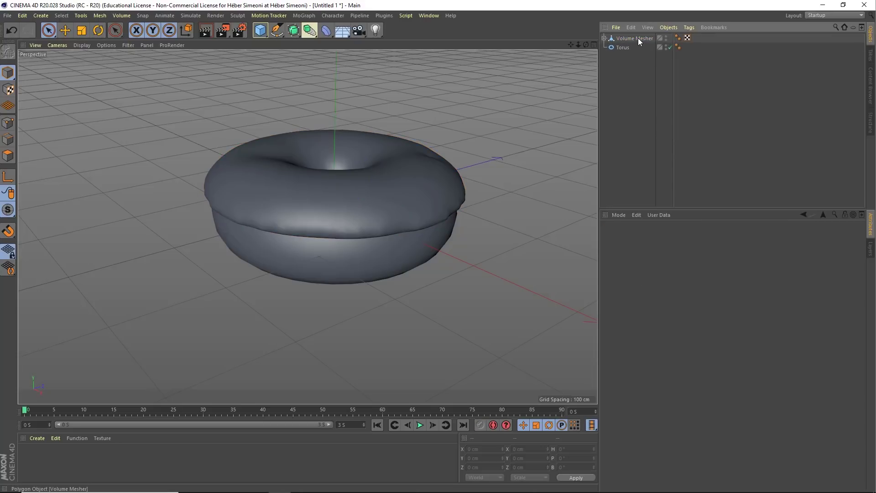
{"action": "left_click", "coordinate": [638, 40]}
- Orbit around the donut to inspect it from several angles, including from above
{"action": "mouse_move", "coordinate": [344, 205]}
{"action": "left_mouse_down", "text": "alt"}
{"action": "mouse_move", "coordinate": [342, 229]}
{"action": "mouse_move", "coordinate": [351, 190]}
{"action": "mouse_move", "coordinate": [496, 155]}
{"action": "left_mouse_up", "text": "alt"}
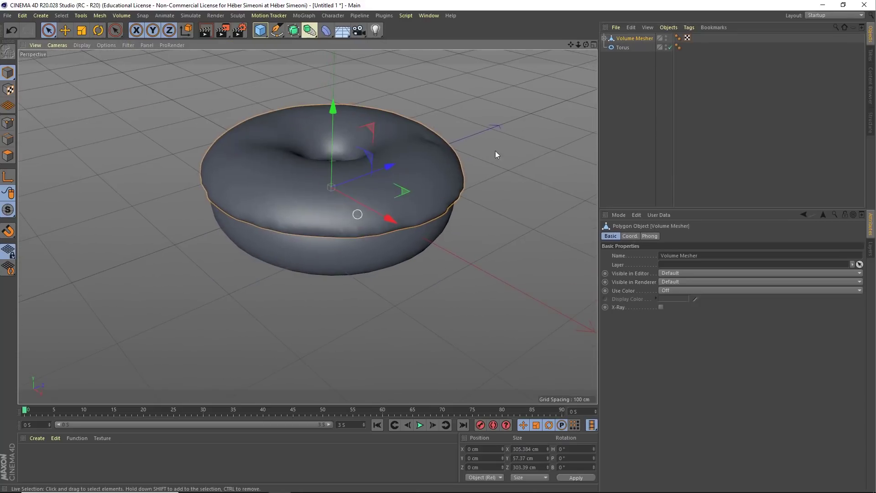
{"action": "left_click_drag", "start_coordinate": [416, 172], "coordinate": [438, 151], "text": "alt"}
{"action": "left_click", "coordinate": [729, 114]}
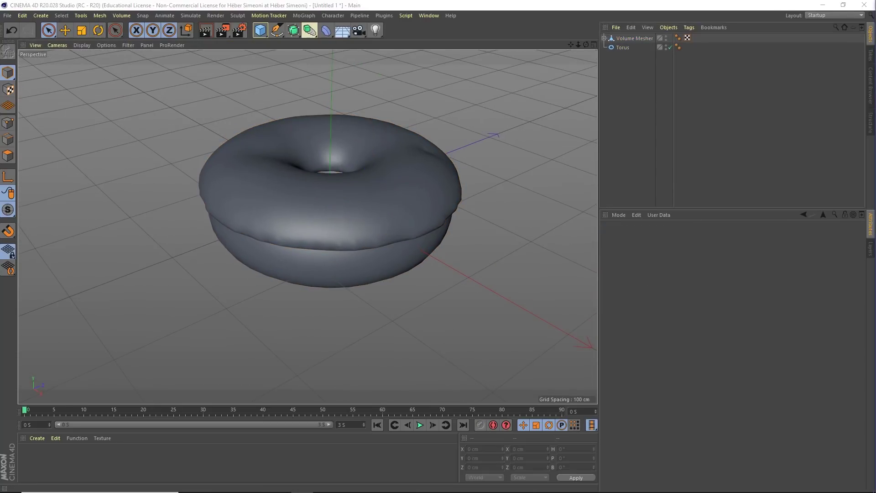
{"action": "mouse_move", "coordinate": [342, 210]}
{"action": "left_mouse_down", "text": "alt"}
{"action": "mouse_move", "coordinate": [344, 232]}
{"action": "mouse_move", "coordinate": [321, 211]}
{"action": "mouse_move", "coordinate": [343, 188]}
{"action": "left_mouse_up", "text": "alt"}
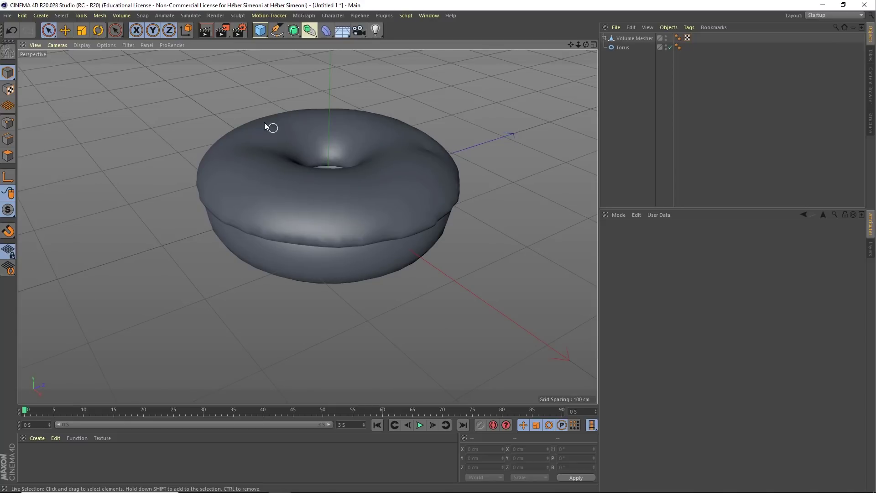
{"action": "left_click_drag", "start_coordinate": [317, 208], "coordinate": [352, 249], "text": "alt"}
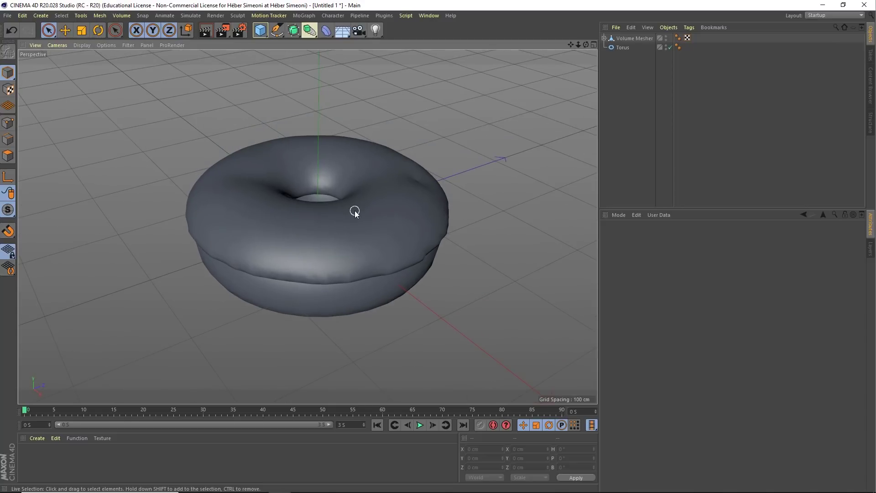
- Add a Capsule and set its radius to 3 cm and height to 15 cm
{"action": "left_click", "coordinate": [262, 33]}
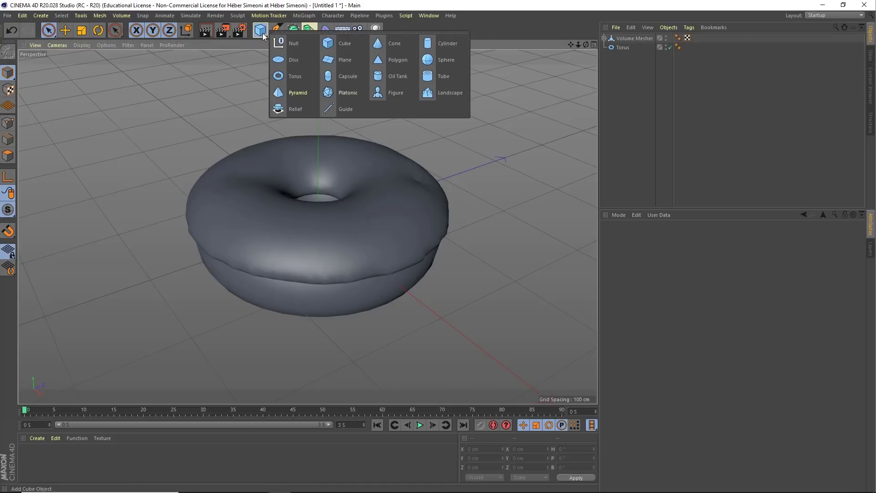
{"action": "left_click", "coordinate": [341, 77]}
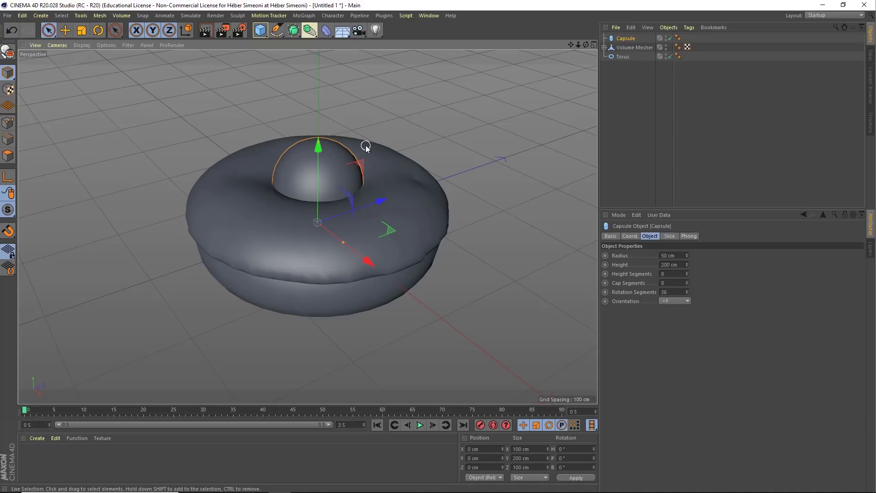
{"action": "left_click_drag", "start_coordinate": [408, 176], "coordinate": [407, 183], "text": "alt"}
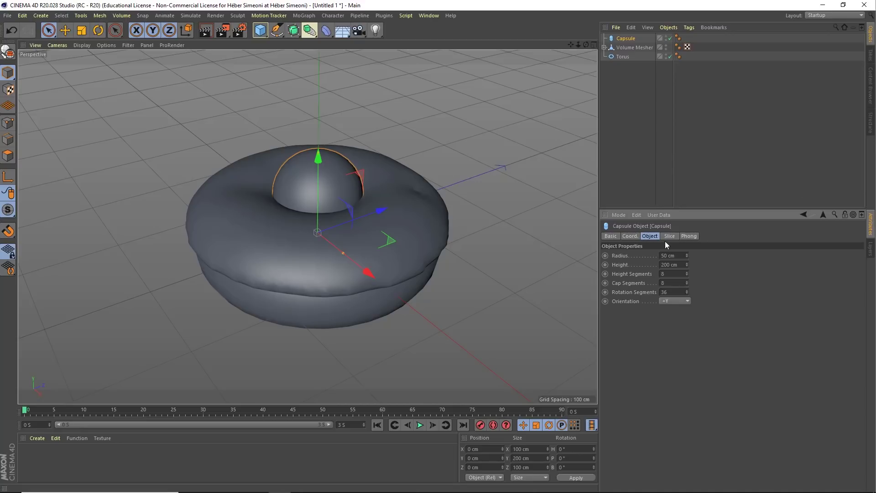
{"action": "mouse_move", "coordinate": [686, 256]}
{"action": "left_mouse_down"}
{"action": "mouse_move", "coordinate": [687, 266]}
{"action": "mouse_move", "coordinate": [689, 251]}
{"action": "mouse_move", "coordinate": [677, 263]}
{"action": "left_mouse_up"}
{"action": "type", "text": "3"}
{"action": "key", "text": "Return"}
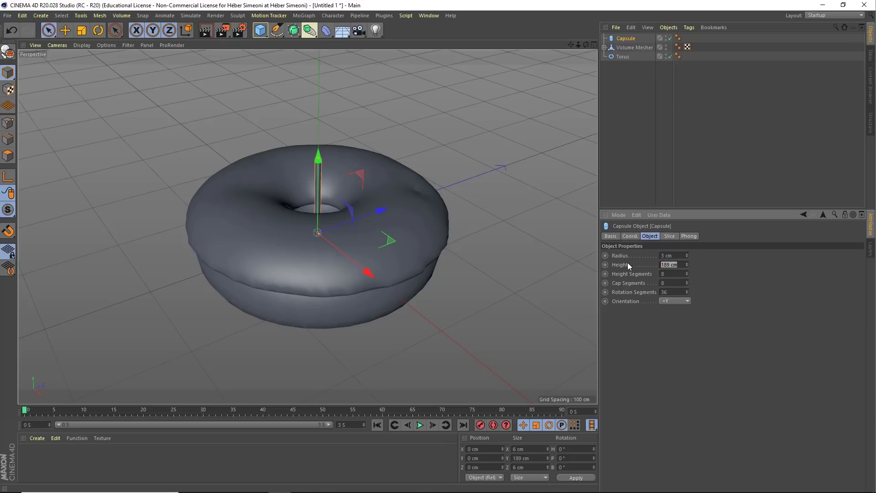
{"action": "type", "text": "15"}
{"action": "key", "text": "Return"}
- Zoom in on the donut's hole to inspect the small capsule, then zoom back out
{"action": "mouse_move", "coordinate": [301, 236]}
{"action": "left_mouse_down", "text": "alt"}
{"action": "mouse_move", "coordinate": [302, 286]}
{"action": "mouse_move", "coordinate": [324, 174]}
{"action": "left_mouse_up", "text": "alt"}
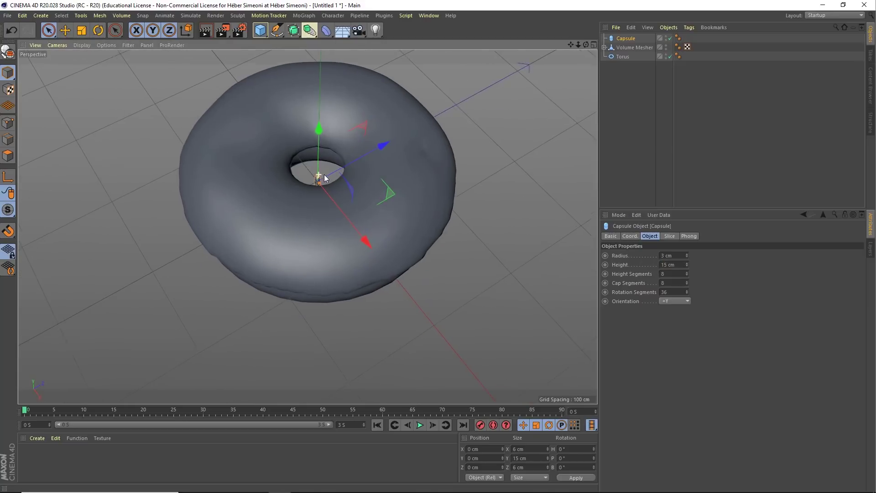
{"action": "right_click_drag", "start_coordinate": [324, 174], "coordinate": [388, 161], "text": "alt"}
{"action": "mouse_move", "coordinate": [388, 161]}
{"action": "left_mouse_down", "text": "alt"}
{"action": "mouse_move", "coordinate": [299, 202]}
{"action": "mouse_move", "coordinate": [200, 179]}
{"action": "left_mouse_up", "text": "alt"}
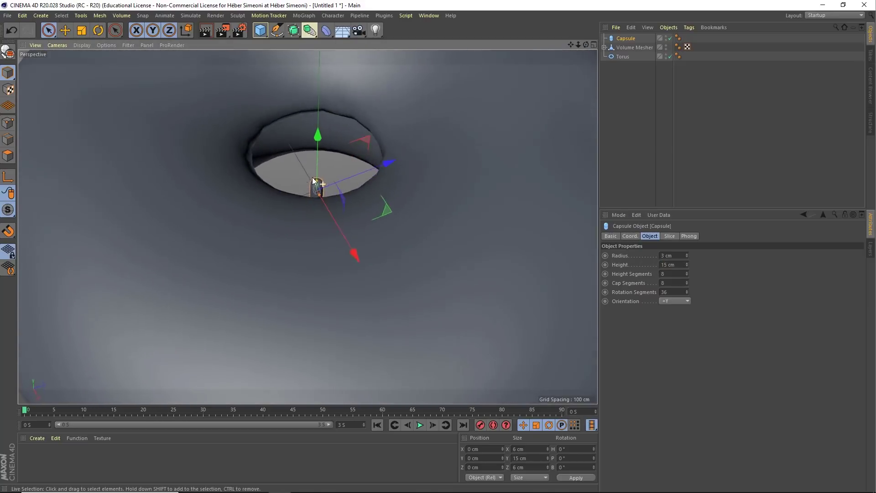
{"action": "right_click_drag", "start_coordinate": [200, 179], "coordinate": [281, 234], "text": "alt"}
{"action": "mouse_move", "coordinate": [281, 234]}
{"action": "left_mouse_down", "text": "alt"}
{"action": "mouse_move", "coordinate": [325, 206]}
{"action": "mouse_move", "coordinate": [514, 193]}
{"action": "left_mouse_up", "text": "alt"}
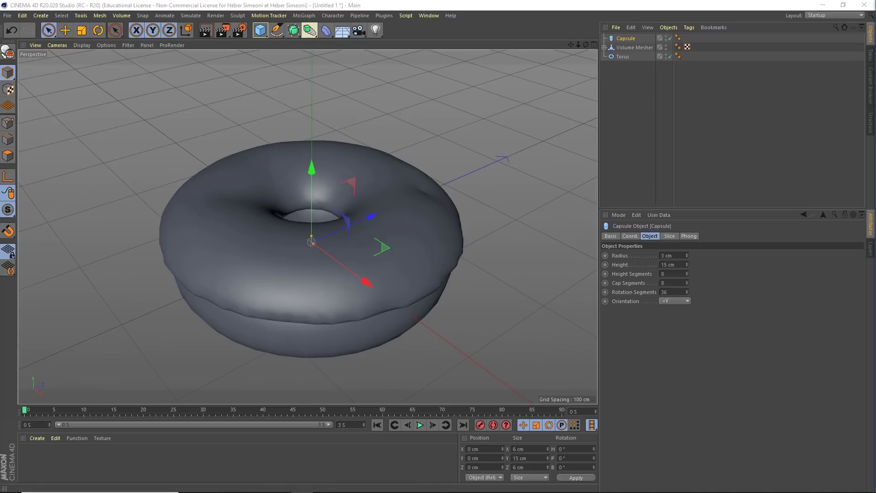
- Add a MoGraph Cloner and parent the Capsule under it, giving three stacked clones
{"action": "left_click", "coordinate": [303, 16]}
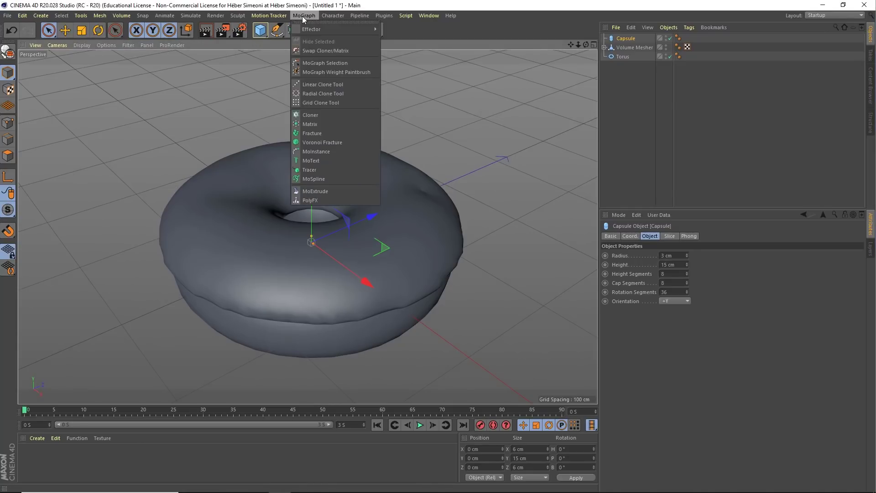
{"action": "left_click", "coordinate": [317, 115]}
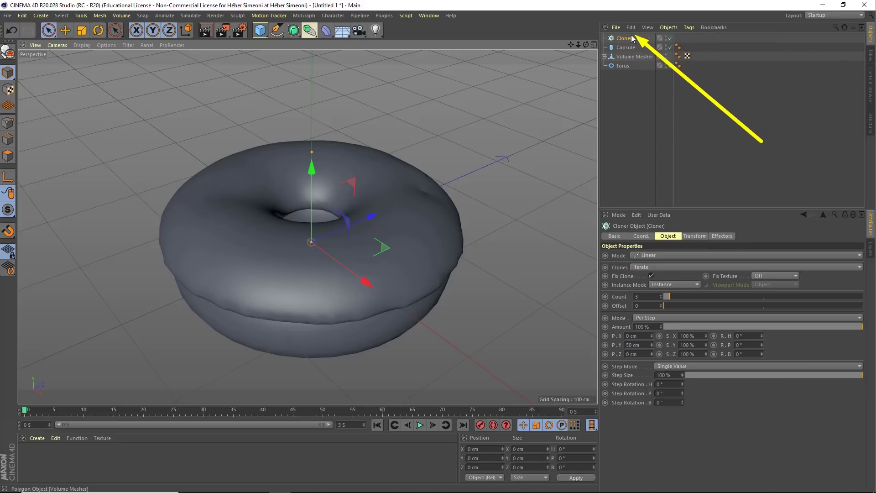
{"action": "left_click", "coordinate": [622, 47]}
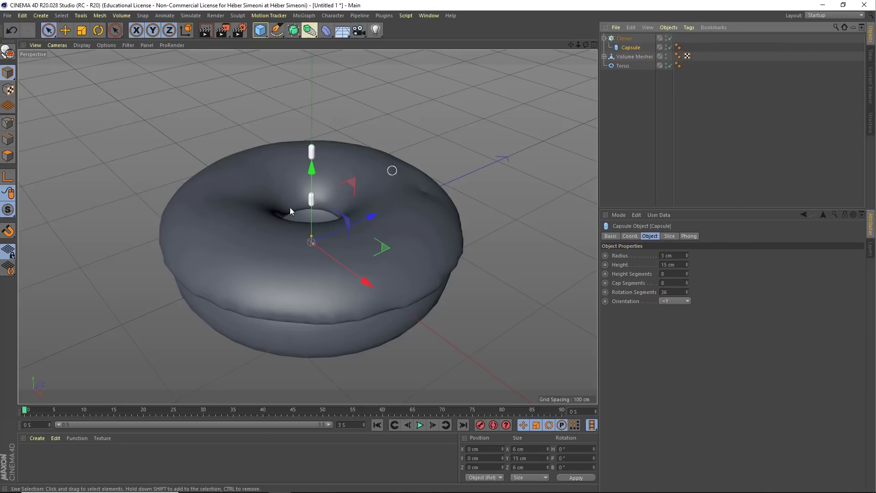
{"action": "left_click_drag", "start_coordinate": [289, 207], "coordinate": [260, 197], "text": "alt"}
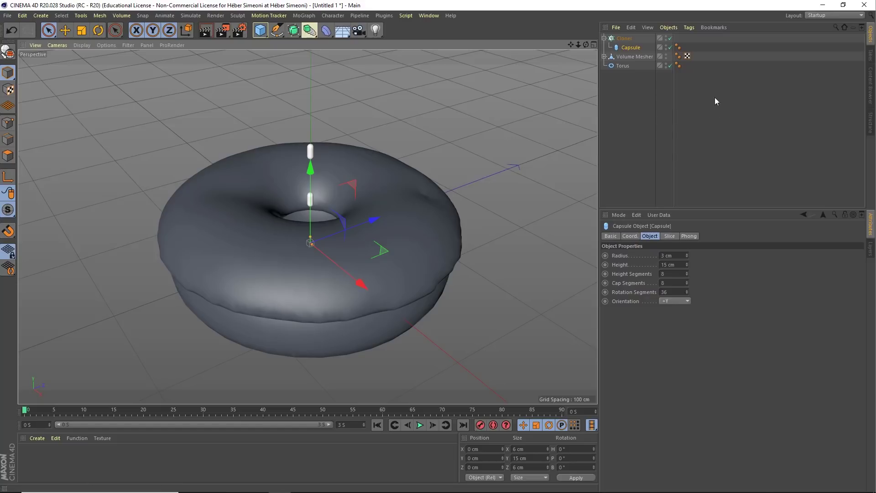
{"action": "left_click", "coordinate": [625, 39]}
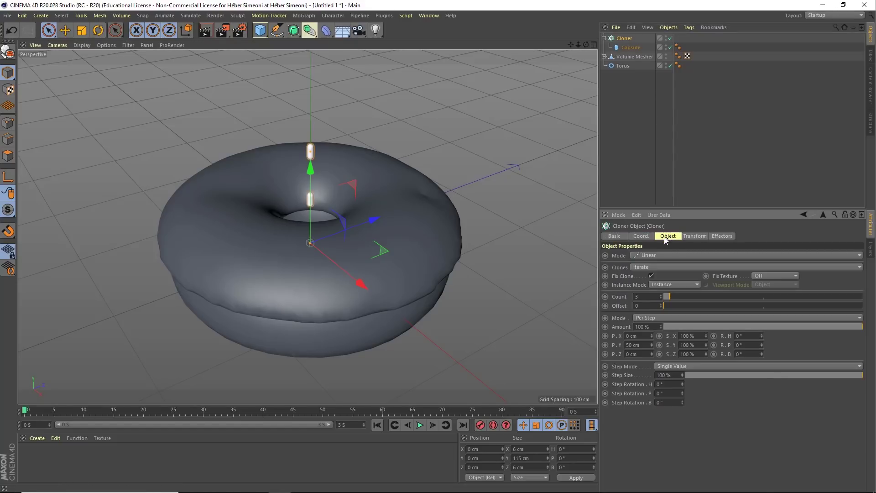
- Switch the Cloner to Object mode with the Volume Mesher as its target object
{"action": "left_click", "coordinate": [641, 256]}
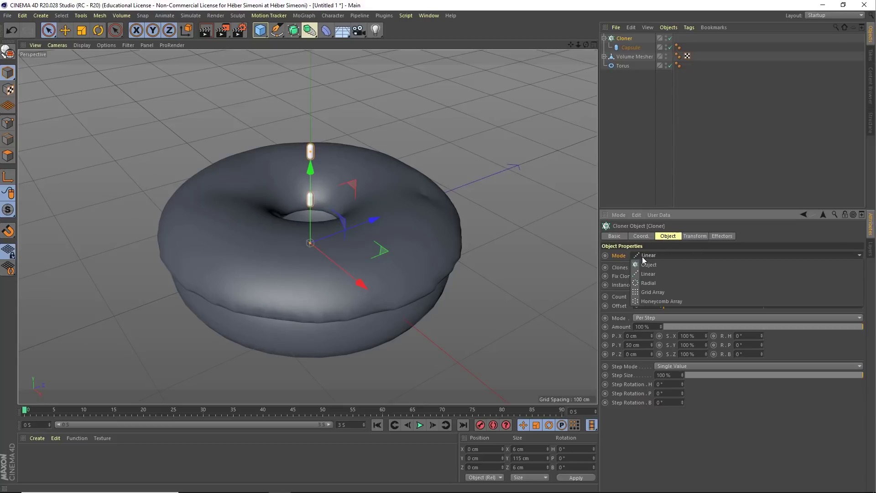
{"action": "left_click", "coordinate": [651, 266]}
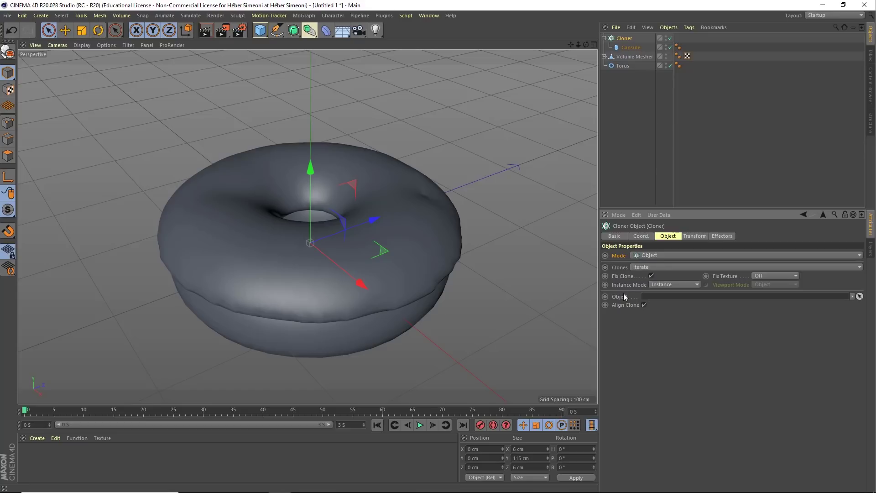
{"action": "left_click", "coordinate": [859, 296]}
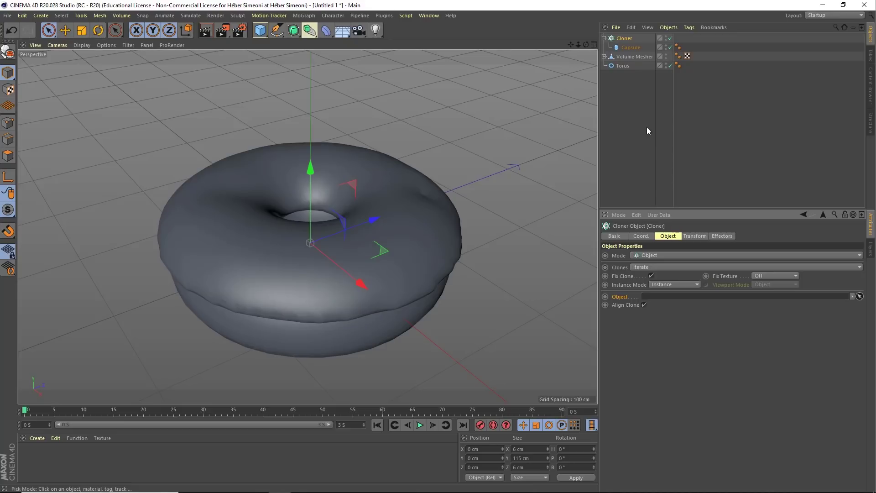
{"action": "left_click", "coordinate": [638, 56]}
{"action": "mouse_move", "coordinate": [354, 203]}
{"action": "left_mouse_down", "text": "alt"}
{"action": "mouse_move", "coordinate": [209, 221]}
{"action": "mouse_move", "coordinate": [404, 206]}
{"action": "mouse_move", "coordinate": [223, 207]}
{"action": "mouse_move", "coordinate": [346, 230]}
{"action": "left_mouse_up", "text": "alt"}
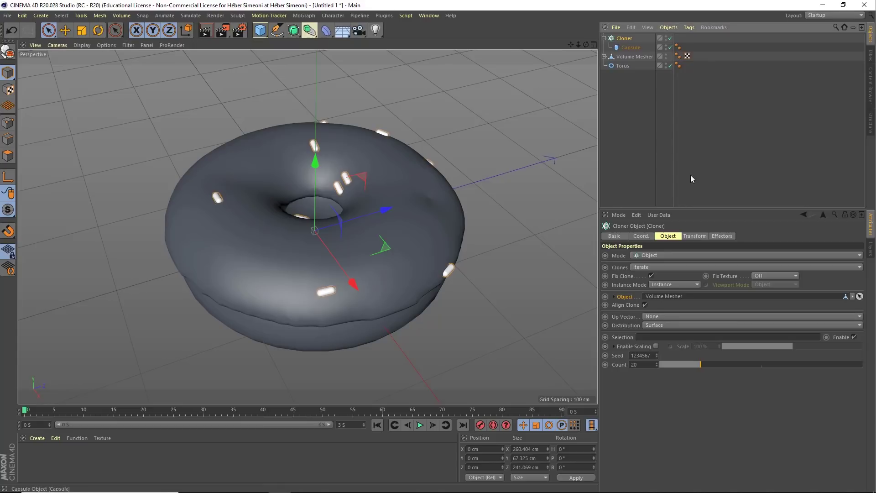
- Set the Cloner count to 40 sprinkles
{"action": "left_click", "coordinate": [639, 364]}
{"action": "type", "text": "40"}
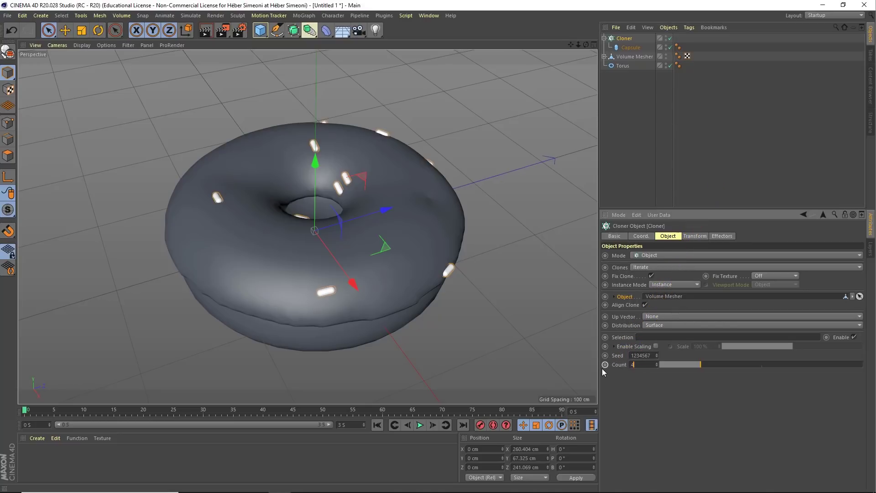
{"action": "key", "text": "Return"}
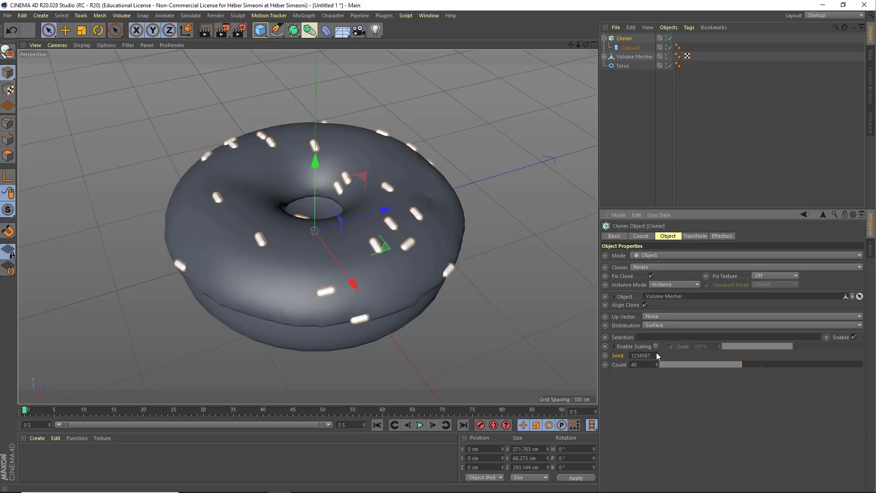
- Step the Cloner seed up and down, settling on 1234594, to reshuffle the sprinkles
{"action": "left_click", "coordinate": [656, 354]}
{"action": "left_click", "coordinate": [656, 354]}
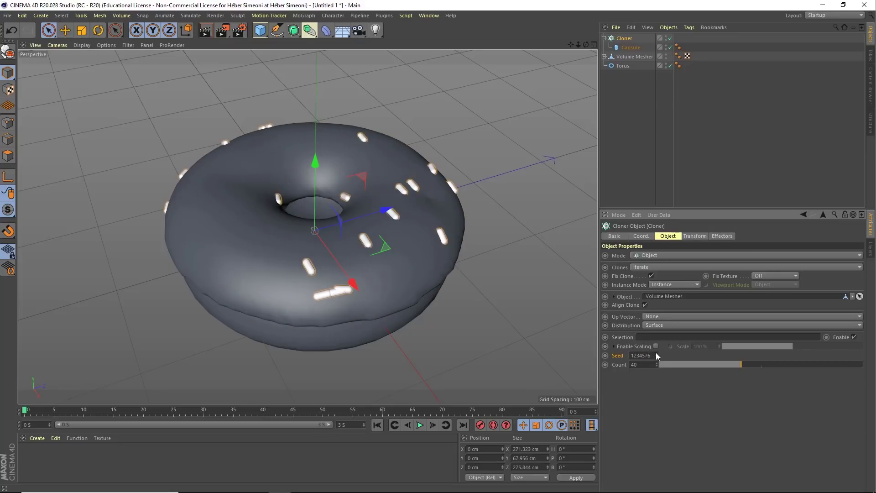
{"action": "left_click", "coordinate": [656, 353]}
{"action": "left_click", "coordinate": [656, 353]}
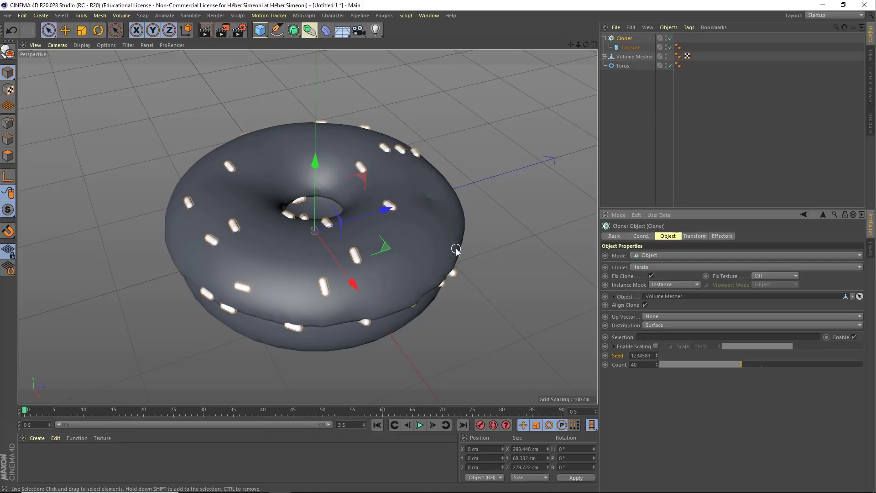
{"action": "left_click", "coordinate": [656, 357]}
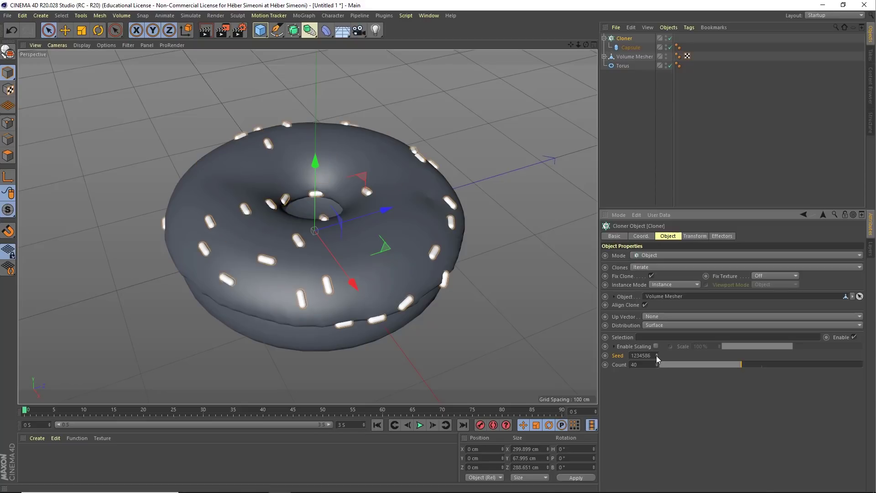
{"action": "left_click", "coordinate": [656, 357]}
{"action": "left_click", "coordinate": [656, 356]}
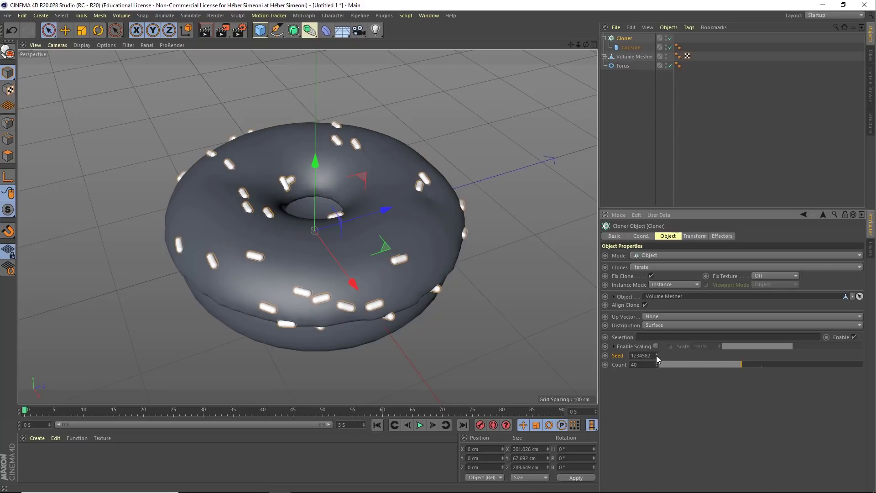
{"action": "left_click", "coordinate": [656, 356]}
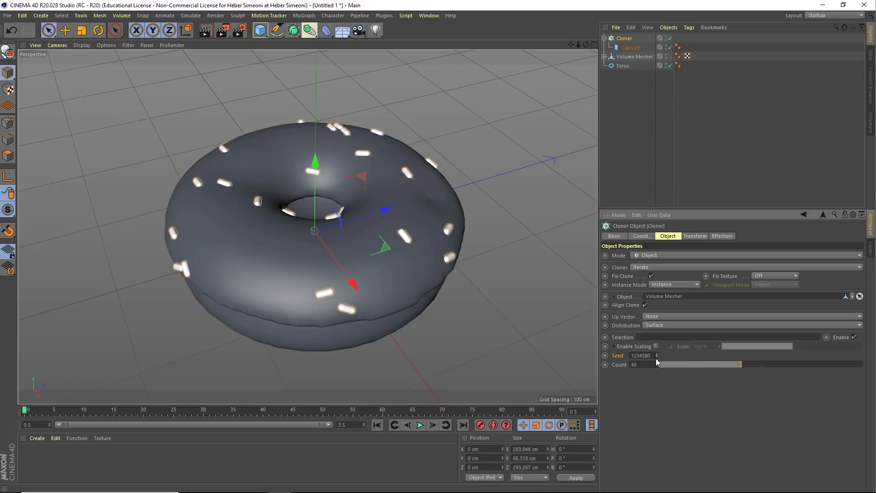
{"action": "left_click", "coordinate": [658, 357]}
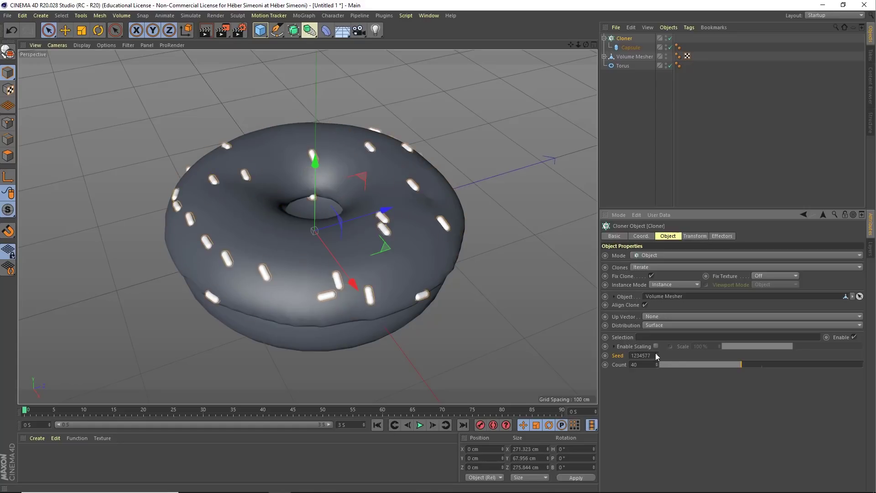
{"action": "left_click", "coordinate": [656, 354]}
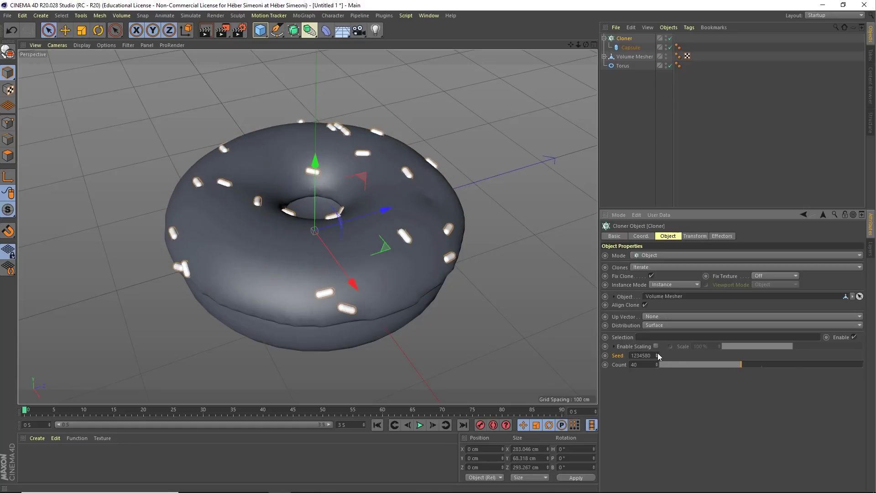
{"action": "left_click", "coordinate": [658, 354]}
{"action": "left_click", "coordinate": [657, 354]}
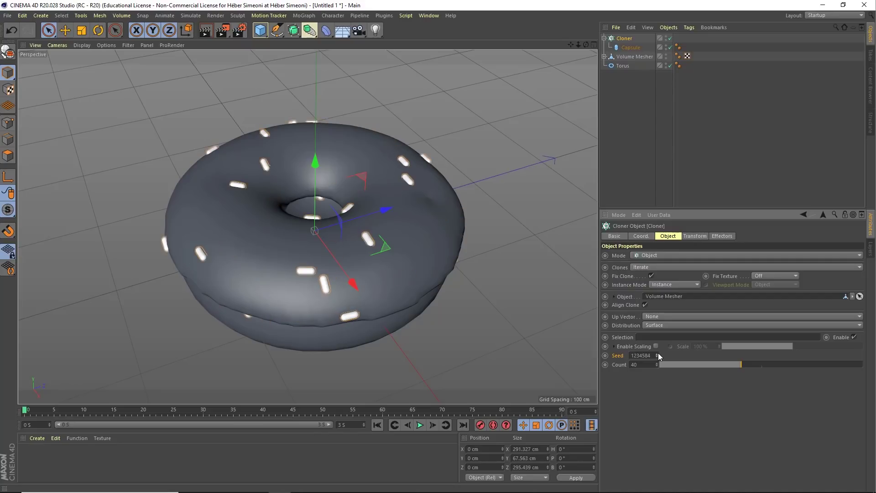
{"action": "left_click", "coordinate": [658, 353]}
{"action": "left_click", "coordinate": [658, 353]}
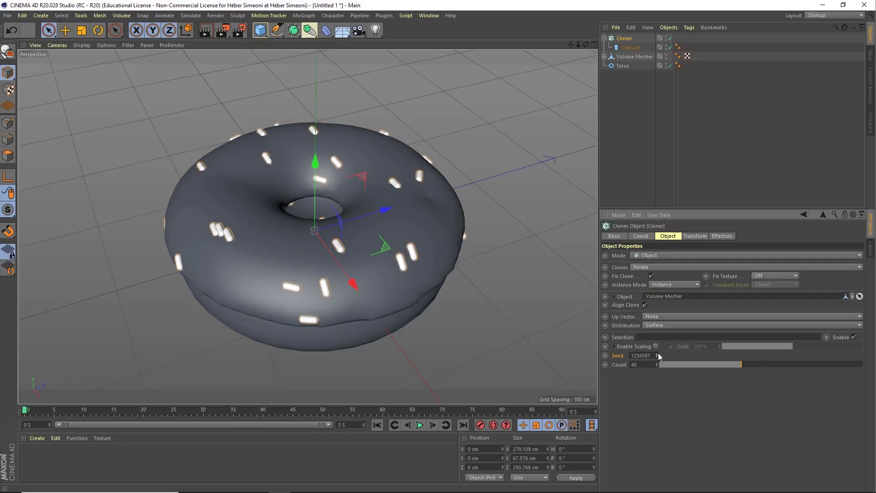
{"action": "left_click", "coordinate": [657, 353]}
{"action": "left_click", "coordinate": [657, 354]}
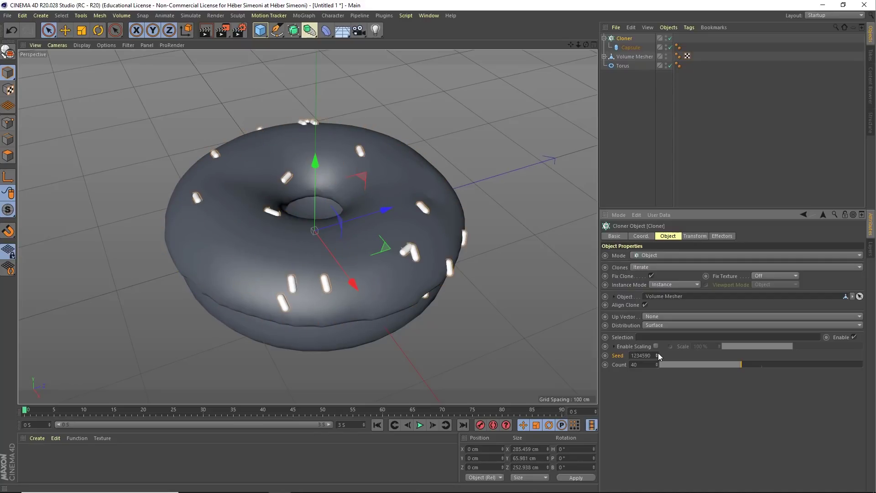
{"action": "left_click", "coordinate": [658, 354]}
{"action": "left_click", "coordinate": [657, 354]}
{"action": "left_click", "coordinate": [658, 354]}
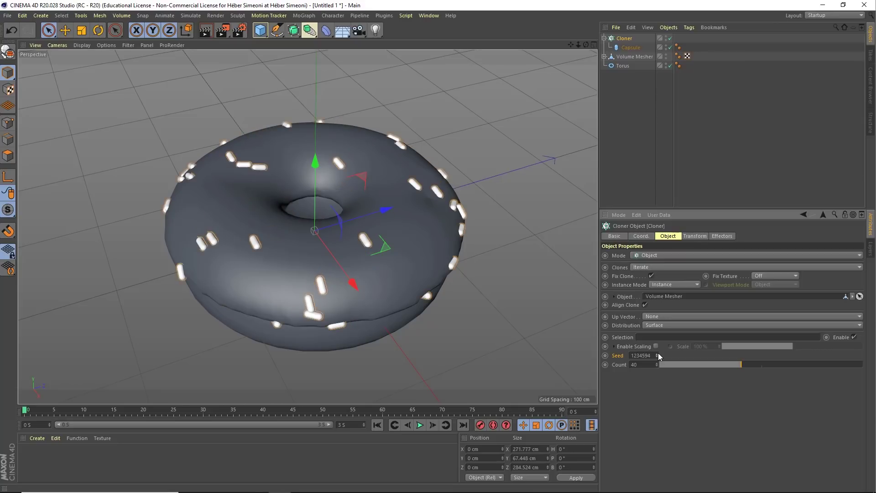
{"action": "left_click_drag", "start_coordinate": [360, 297], "coordinate": [349, 198], "text": "alt"}
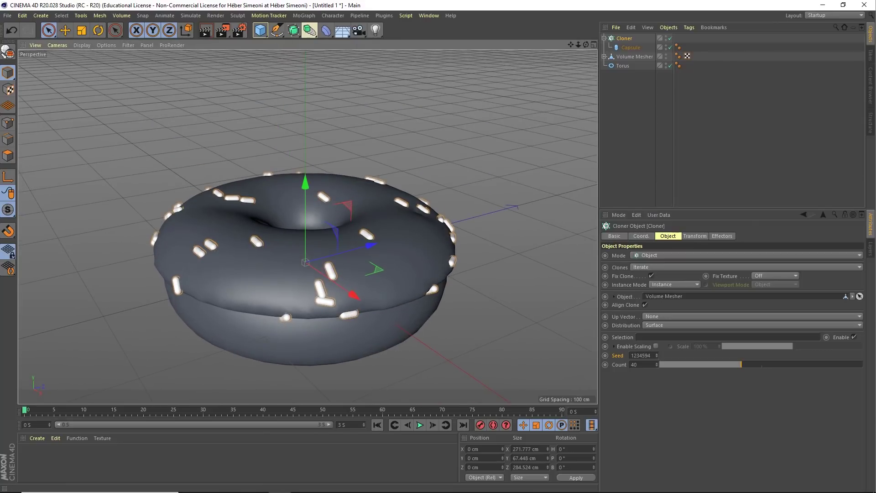
{"action": "left_click_drag", "start_coordinate": [338, 236], "coordinate": [334, 212], "text": "alt"}
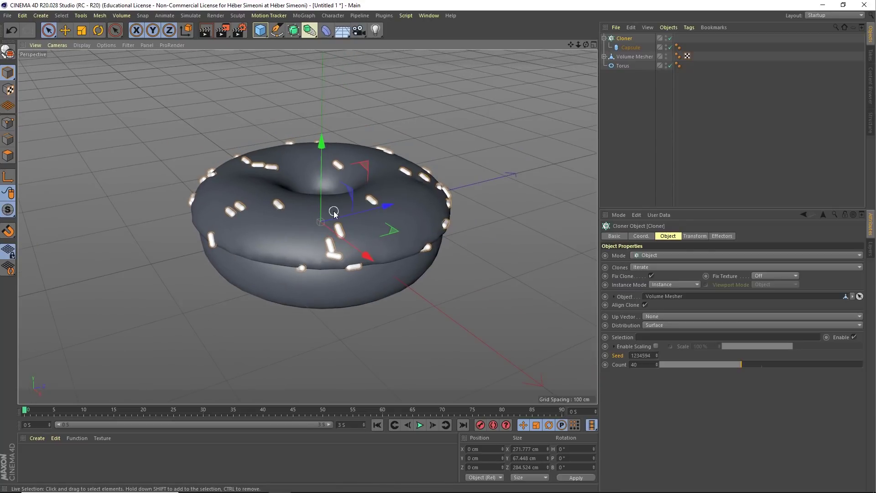
- Delete the Mat material and collapse the Cloner in the Object Manager
{"action": "left_click", "coordinate": [434, 99]}
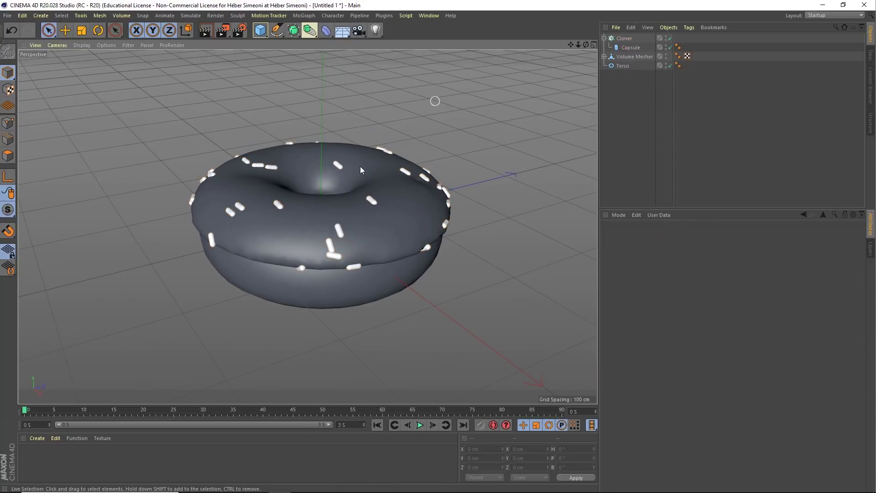
{"action": "mouse_move", "coordinate": [434, 99]}
{"action": "left_mouse_down", "text": "alt"}
{"action": "mouse_move", "coordinate": [311, 212]}
{"action": "mouse_move", "coordinate": [312, 221]}
{"action": "mouse_move", "coordinate": [403, 115]}
{"action": "left_mouse_up", "text": "alt"}
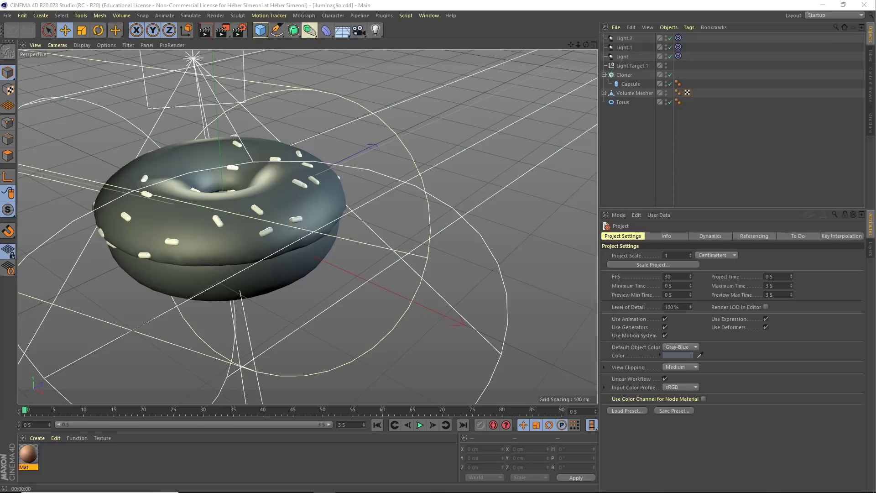
{"action": "left_click", "coordinate": [28, 454]}
{"action": "key", "text": "Delete"}
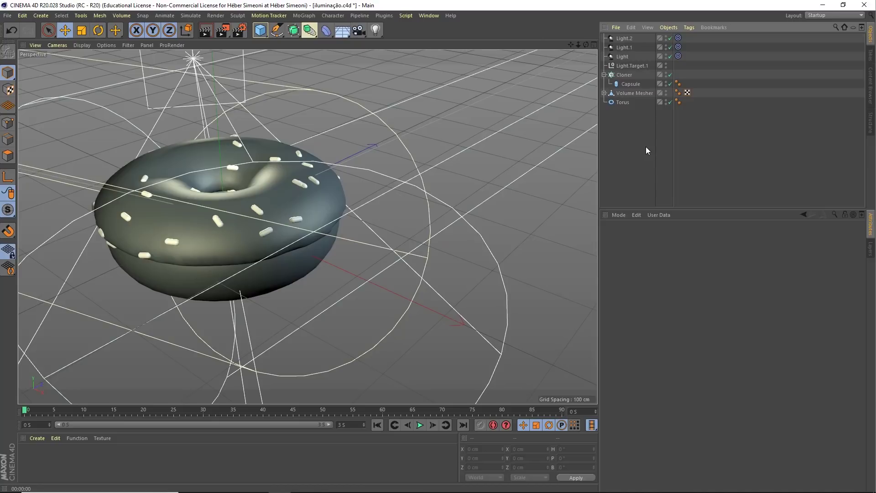
{"action": "left_click", "coordinate": [603, 75]}
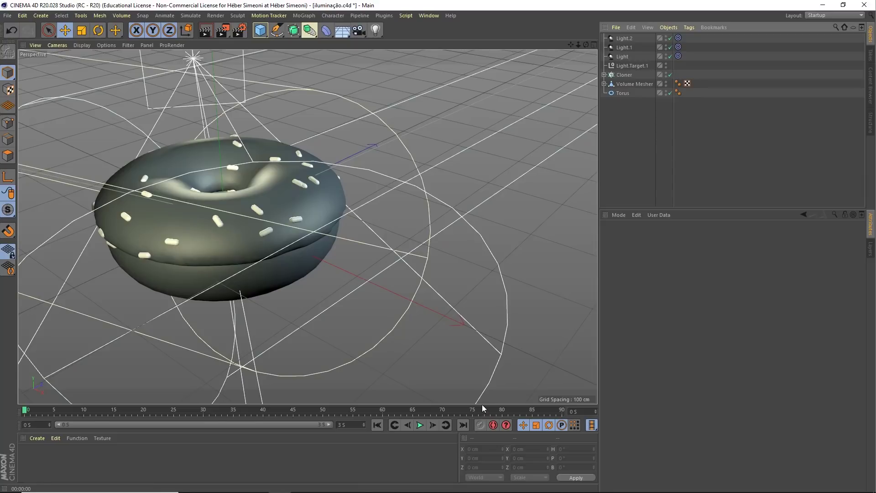
- Add a textured sky preset to the scene and start an Interactive Render Region
{"action": "left_click_drag", "start_coordinate": [482, 404], "coordinate": [483, 390]}
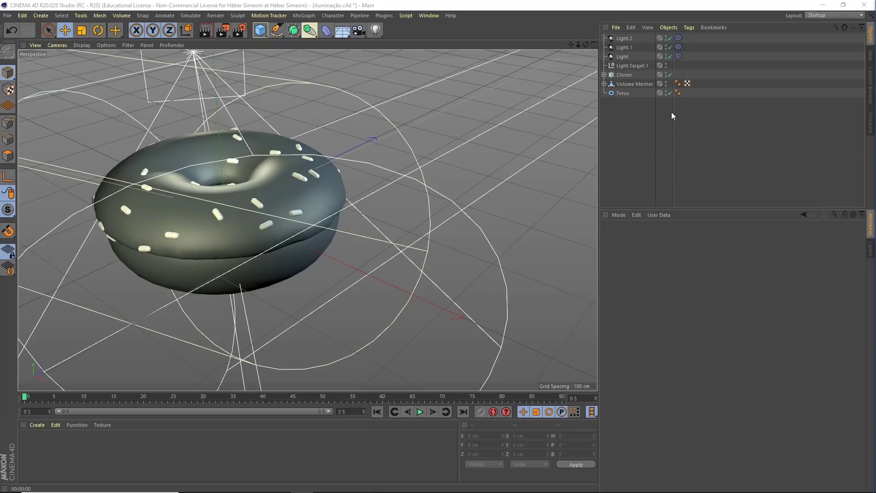
{"action": "left_click_drag", "start_coordinate": [875, 113], "coordinate": [671, 113]}
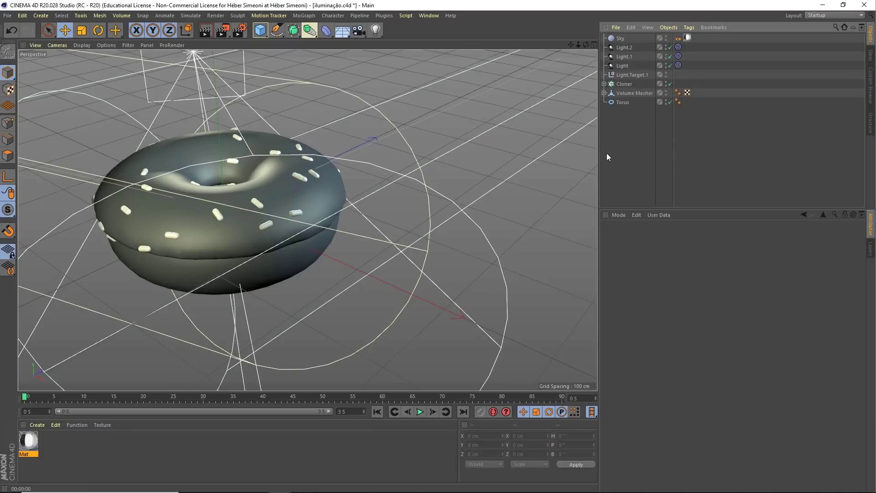
{"action": "left_click", "coordinate": [215, 16]}
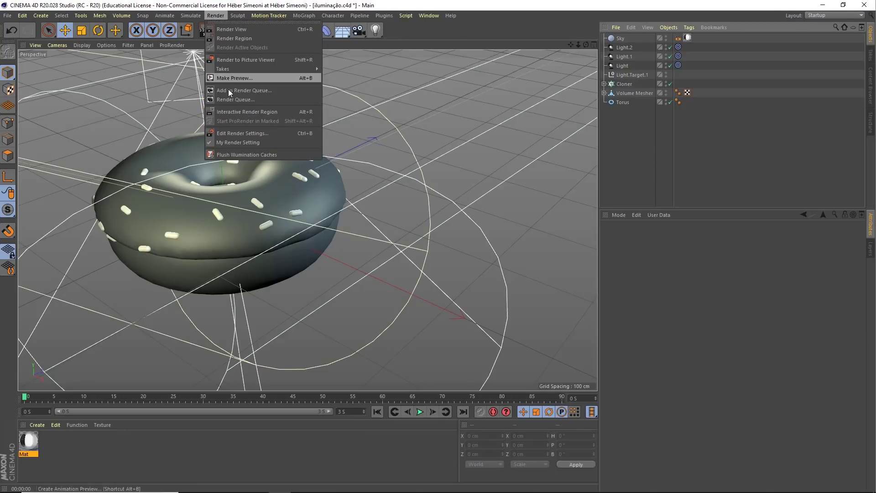
{"action": "left_click", "coordinate": [234, 111]}
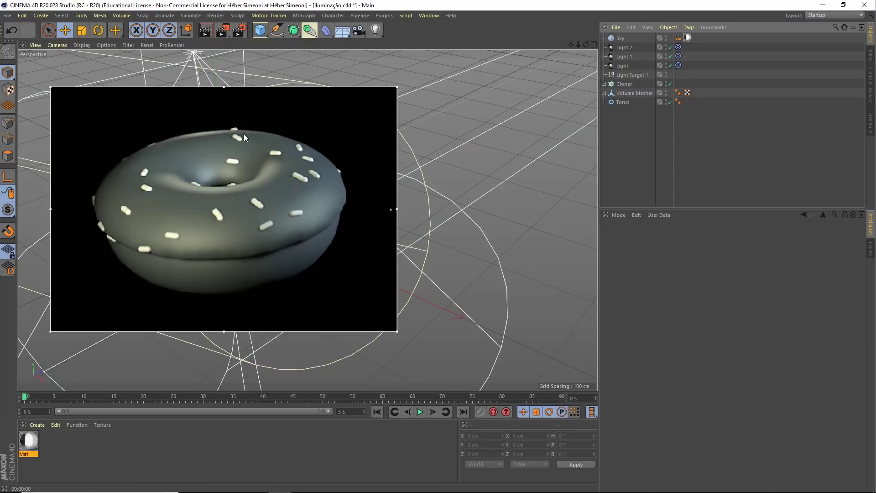
- Resize the render region to frame the donut and orbit to a new angle
{"action": "mouse_move", "coordinate": [224, 92]}
{"action": "left_mouse_down"}
{"action": "mouse_move", "coordinate": [221, 261]}
{"action": "mouse_move", "coordinate": [226, 110]}
{"action": "left_mouse_up"}
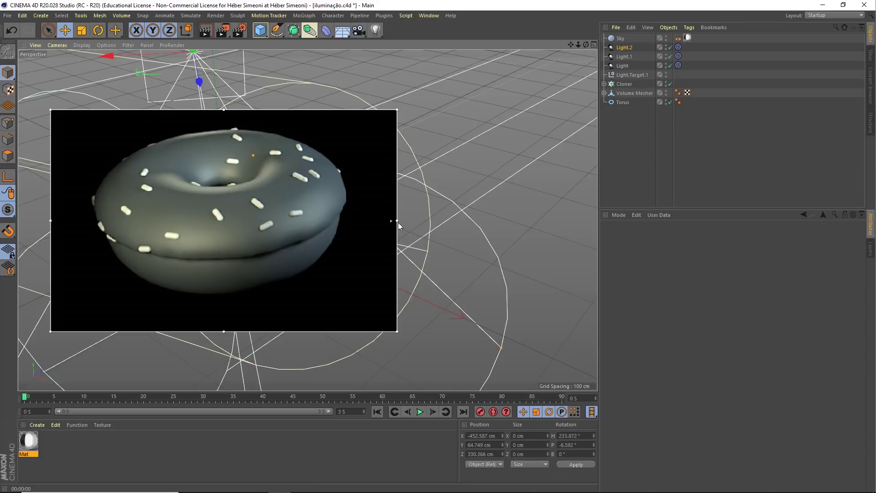
{"action": "mouse_move", "coordinate": [397, 221]}
{"action": "left_mouse_down"}
{"action": "mouse_move", "coordinate": [337, 221]}
{"action": "mouse_move", "coordinate": [379, 212]}
{"action": "left_mouse_up"}
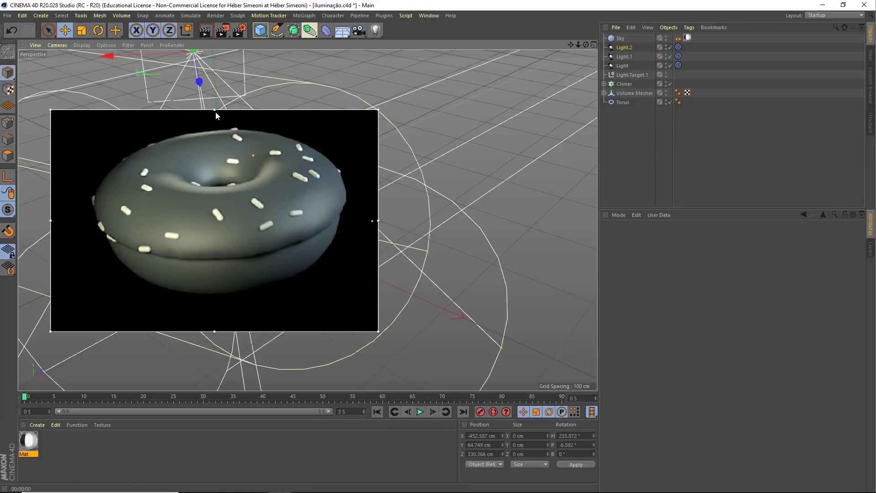
{"action": "left_click_drag", "start_coordinate": [219, 110], "coordinate": [222, 96]}
{"action": "mouse_move", "coordinate": [51, 213]}
{"action": "left_mouse_down"}
{"action": "mouse_move", "coordinate": [102, 212]}
{"action": "mouse_move", "coordinate": [46, 213]}
{"action": "left_mouse_up"}
{"action": "left_click_drag", "start_coordinate": [212, 334], "coordinate": [213, 338]}
{"action": "scroll", "coordinate": [232, 192], "scroll_direction": "down", "scroll_amount": 3}
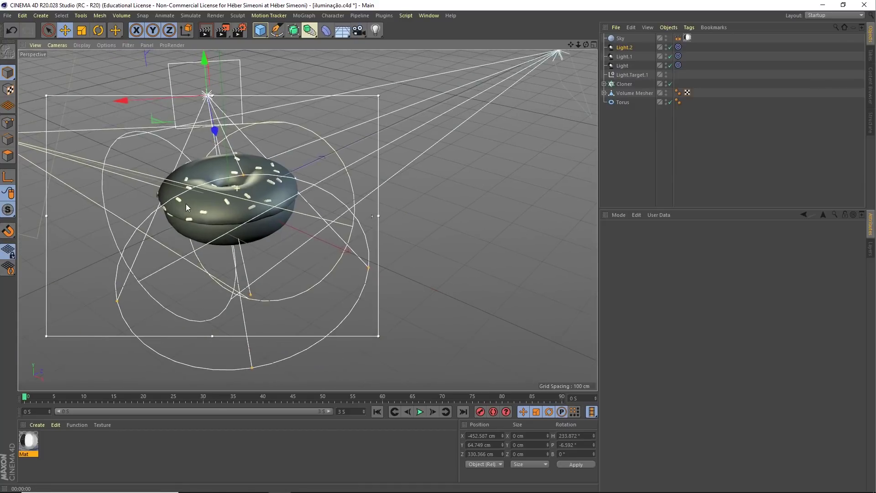
{"action": "scroll", "coordinate": [241, 226], "scroll_direction": "up", "scroll_amount": 2}
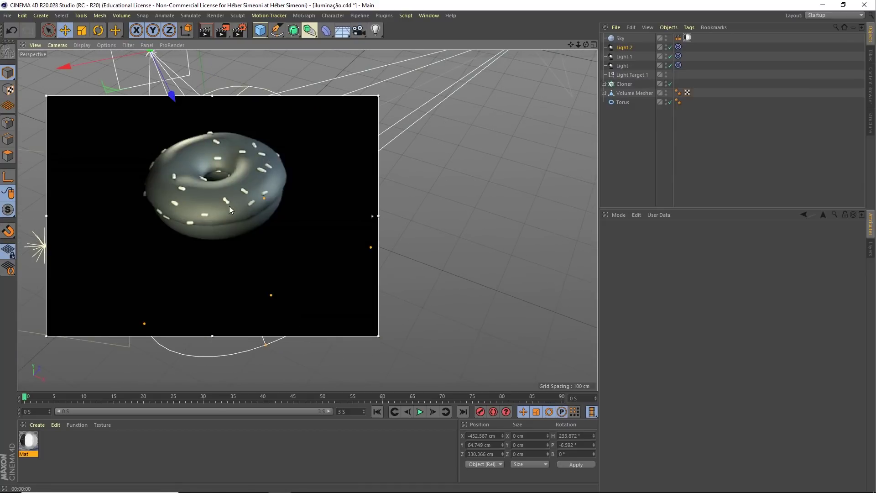
{"action": "scroll", "coordinate": [233, 220], "scroll_direction": "down", "scroll_amount": 1}
{"action": "mouse_move", "coordinate": [330, 146]}
{"action": "left_mouse_down", "text": "alt"}
{"action": "mouse_move", "coordinate": [222, 187]}
{"action": "mouse_move", "coordinate": [216, 212]}
{"action": "mouse_move", "coordinate": [238, 180]}
{"action": "mouse_move", "coordinate": [227, 199]}
{"action": "mouse_move", "coordinate": [215, 193]}
{"action": "left_mouse_up", "text": "alt"}
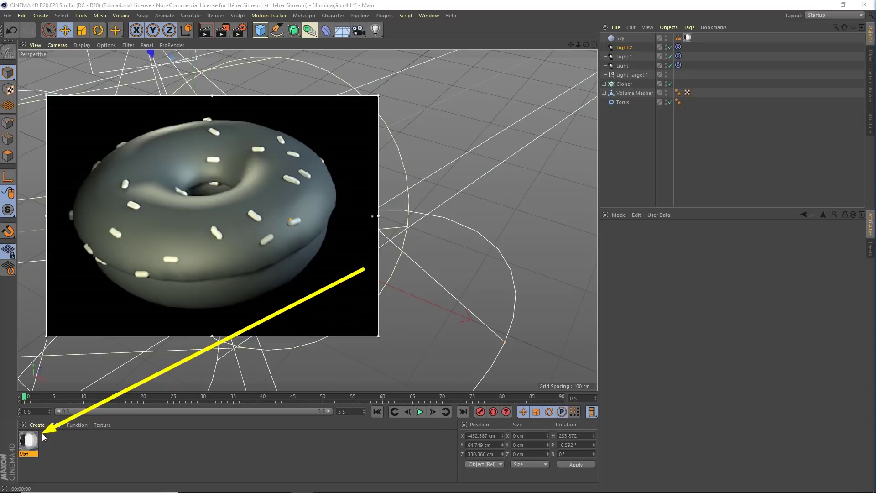
- Create material Mat.1 and open its Material Editor beside the render
{"action": "double_click", "coordinate": [212, 444]}
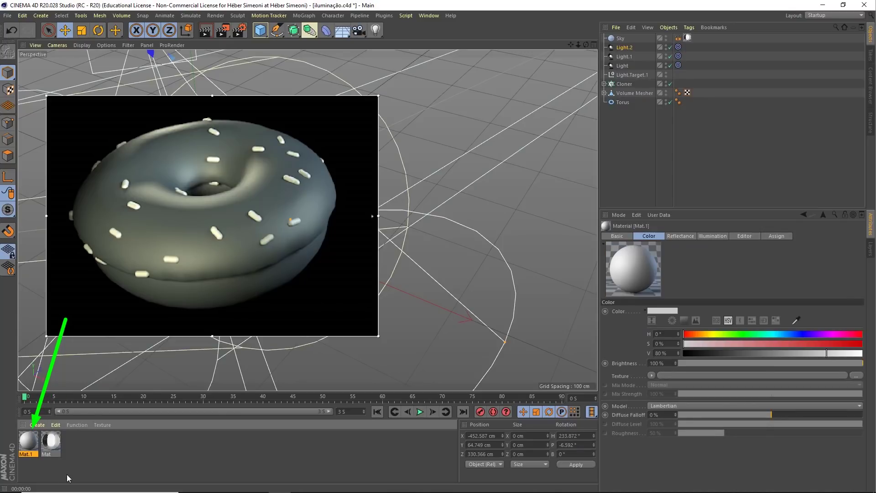
{"action": "double_click", "coordinate": [29, 440]}
{"action": "left_click_drag", "start_coordinate": [245, 64], "coordinate": [491, 65]}
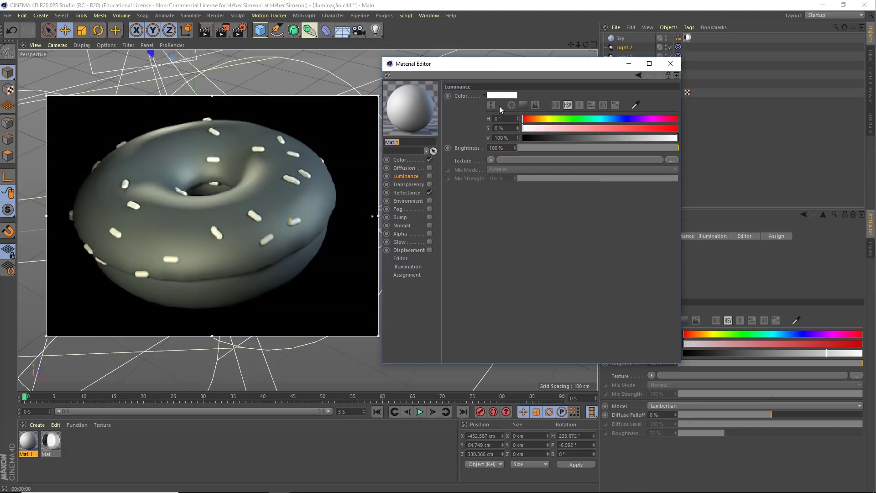
- Assign a Gradient texture to Mat.1's Color channel and show the gradient's settings
{"action": "left_click", "coordinate": [400, 160]}
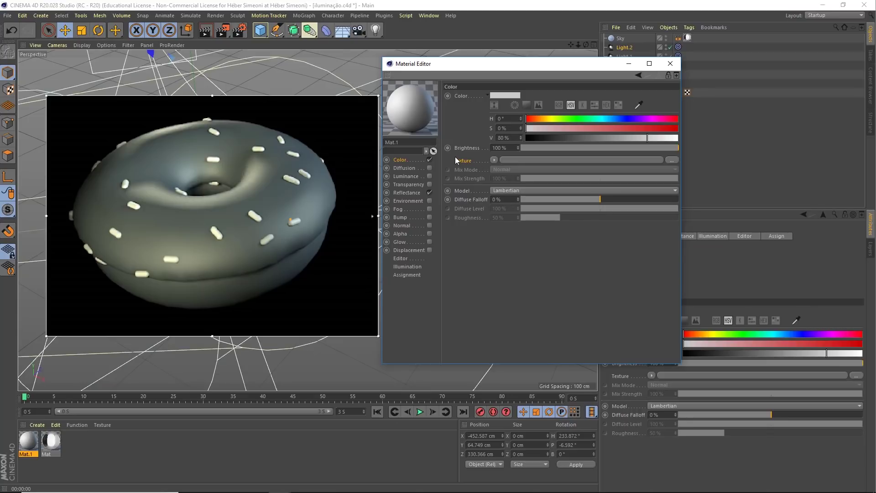
{"action": "left_click", "coordinate": [491, 161]}
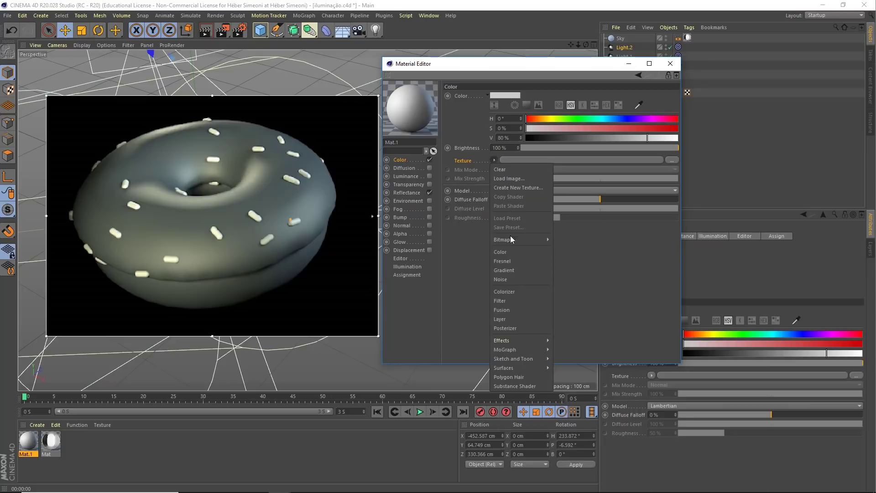
{"action": "left_click", "coordinate": [508, 271]}
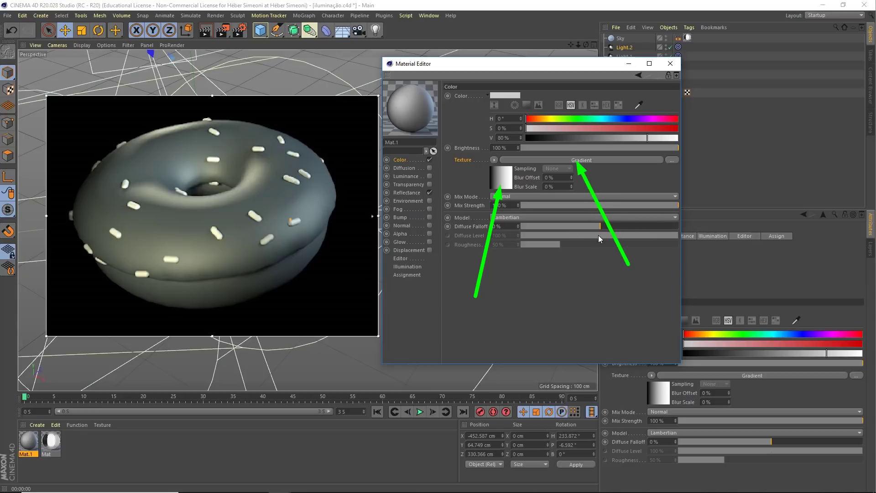
{"action": "left_click", "coordinate": [577, 160]}
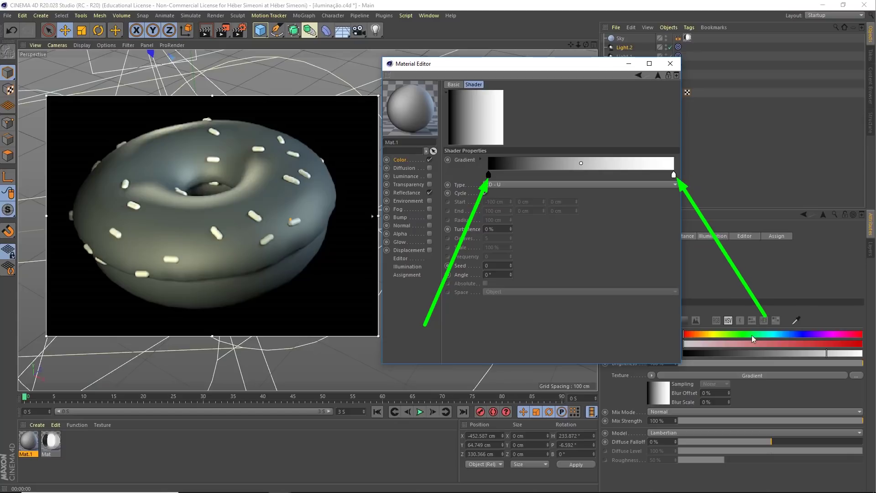
- Set the gradient's left knot to a dark reddish-brown colour
{"action": "left_click", "coordinate": [488, 174]}
{"action": "double_click", "coordinate": [490, 177]}
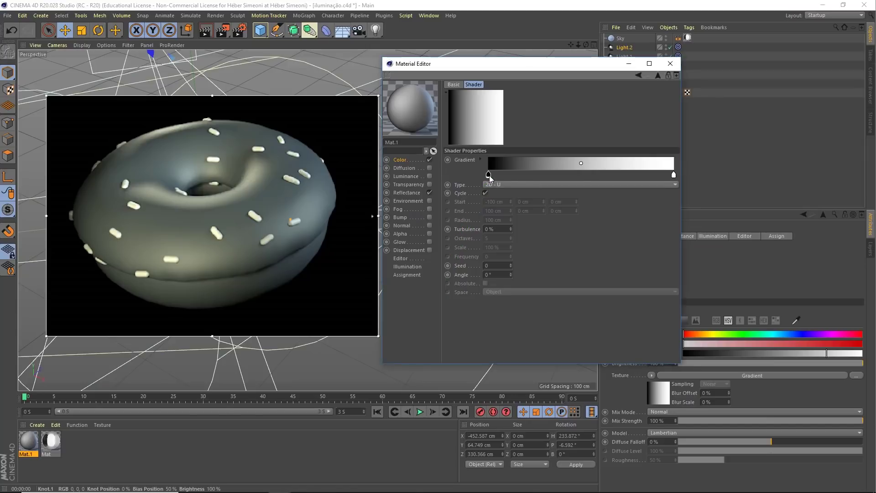
{"action": "left_click_drag", "start_coordinate": [491, 126], "coordinate": [564, 88]}
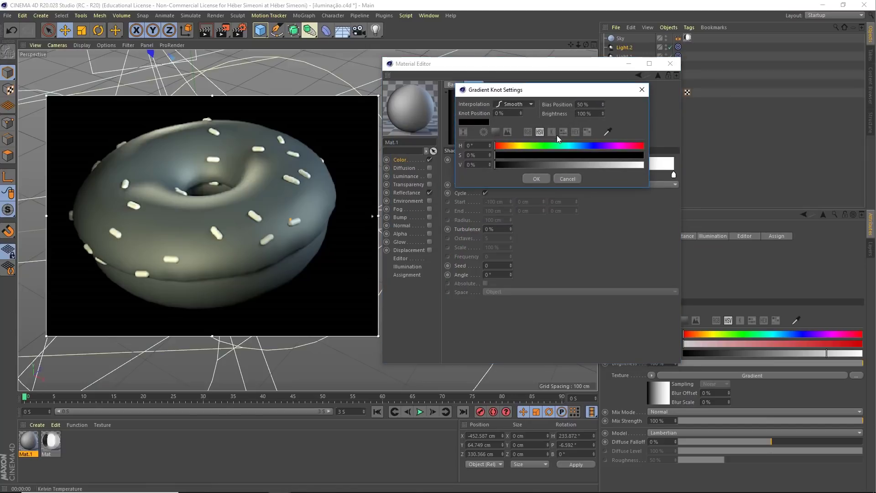
{"action": "left_click_drag", "start_coordinate": [601, 149], "coordinate": [590, 150]}
{"action": "left_click_drag", "start_coordinate": [526, 154], "coordinate": [615, 155]}
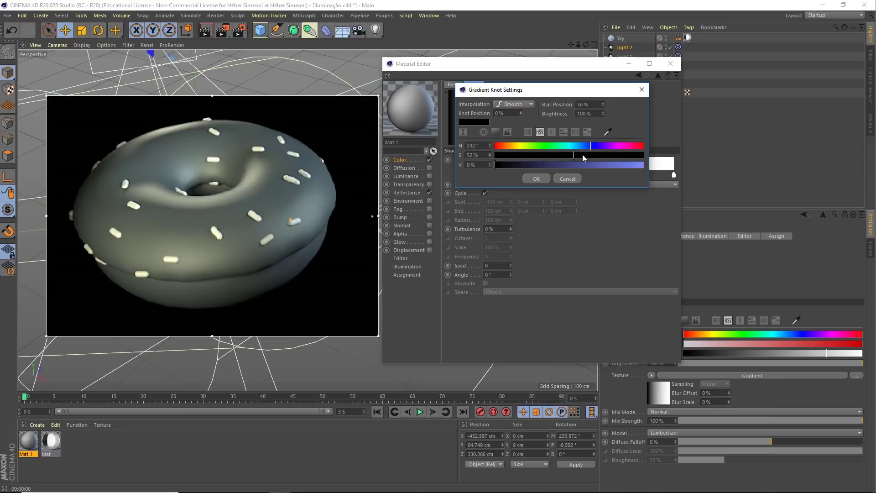
{"action": "left_click_drag", "start_coordinate": [509, 165], "coordinate": [626, 166]}
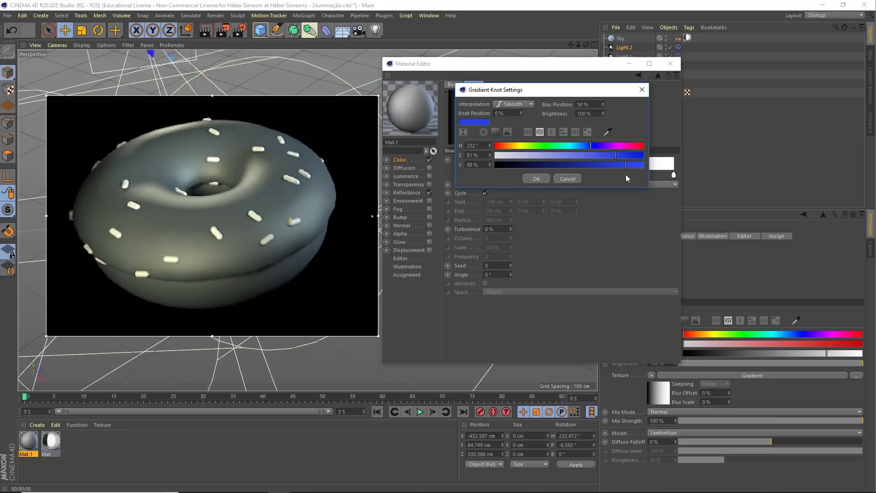
{"action": "left_click_drag", "start_coordinate": [606, 165], "coordinate": [510, 166]}
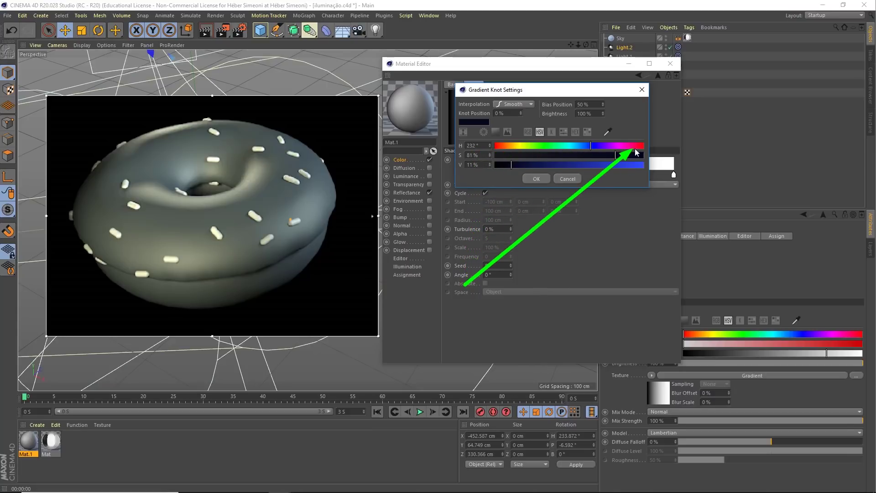
{"action": "left_click", "coordinate": [607, 132]}
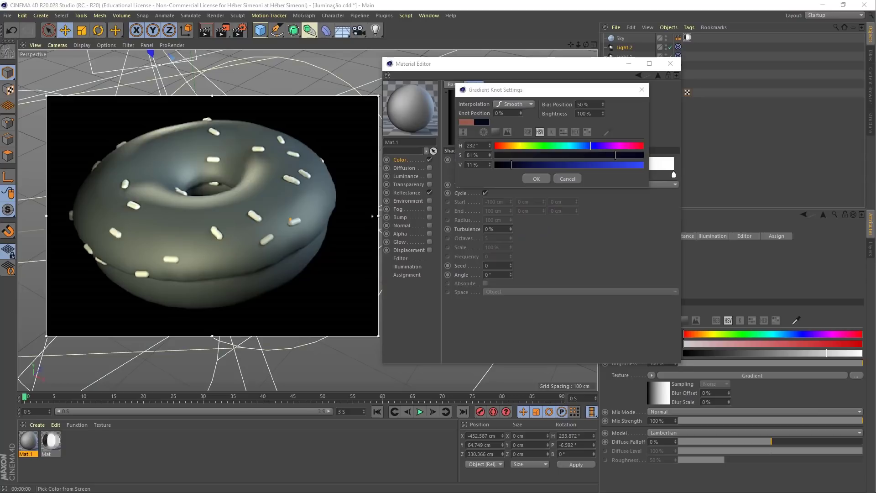
{"action": "left_click", "coordinate": [573, 119]}
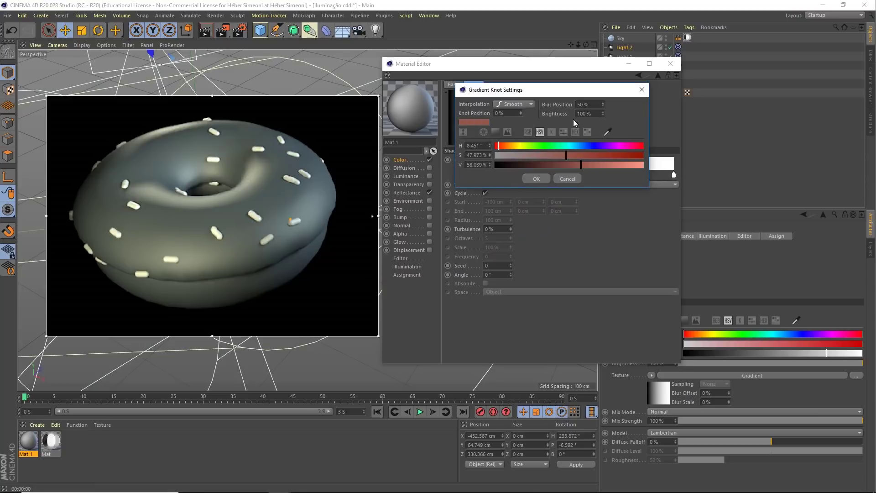
{"action": "left_click", "coordinate": [537, 181]}
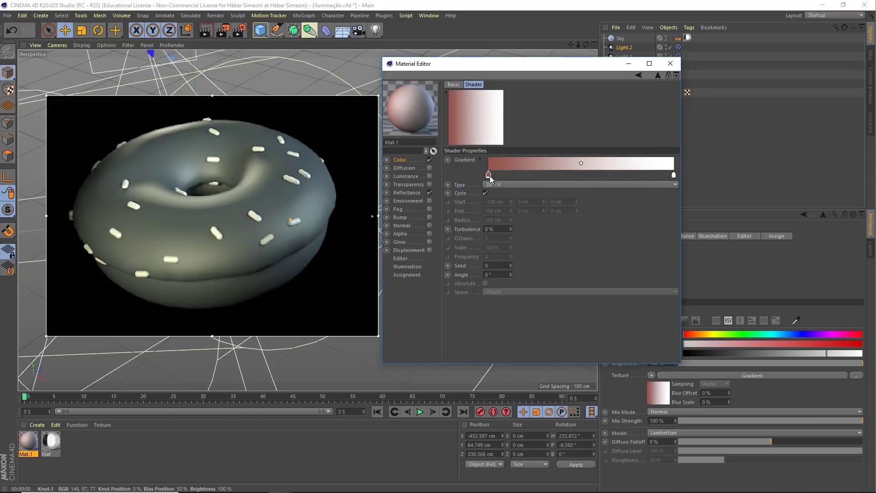
- Set the gradient's right knot to warm orange, about HSV 30°, 47%, 85%
{"action": "double_click", "coordinate": [674, 177]}
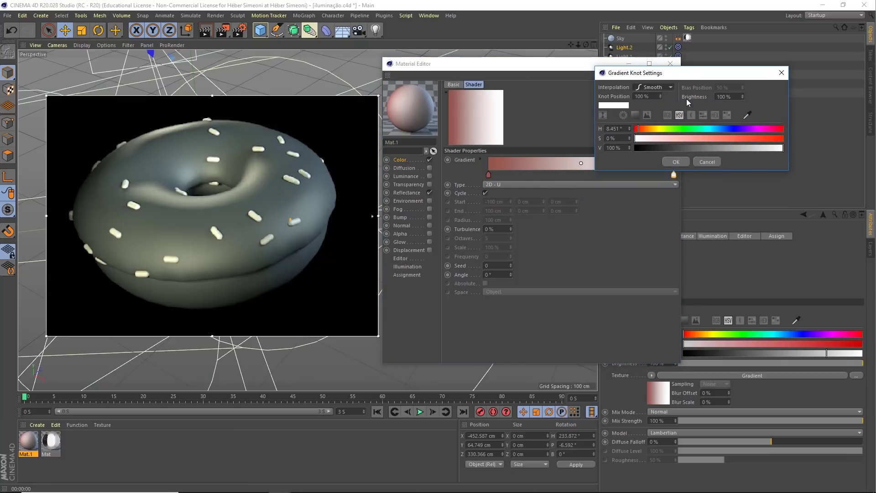
{"action": "left_click", "coordinate": [748, 113]}
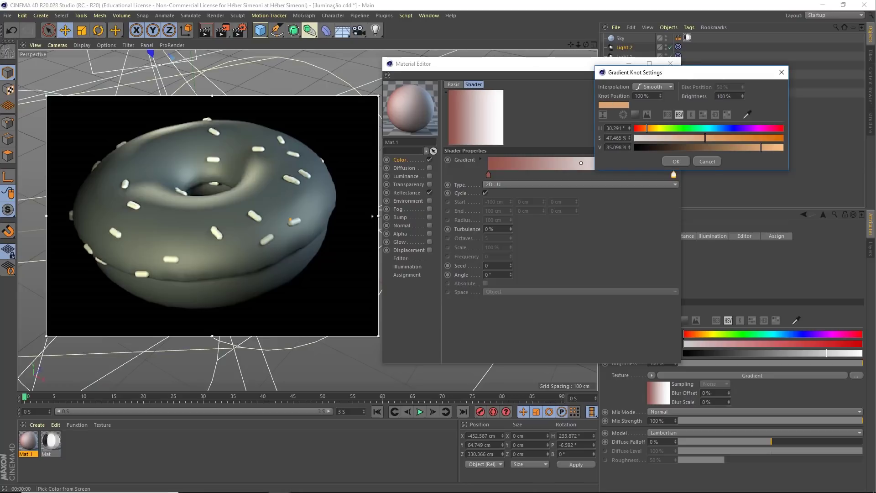
{"action": "mouse_move", "coordinate": [711, 74]}
{"action": "left_mouse_down"}
{"action": "mouse_move", "coordinate": [686, 57]}
{"action": "mouse_move", "coordinate": [655, 63]}
{"action": "left_mouse_up"}
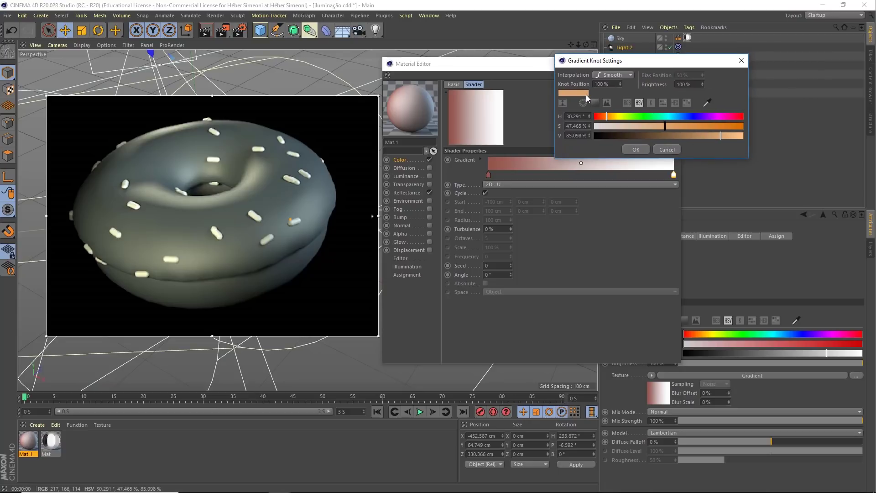
{"action": "left_click", "coordinate": [635, 149]}
{"action": "left_click_drag", "start_coordinate": [497, 65], "coordinate": [574, 62]}
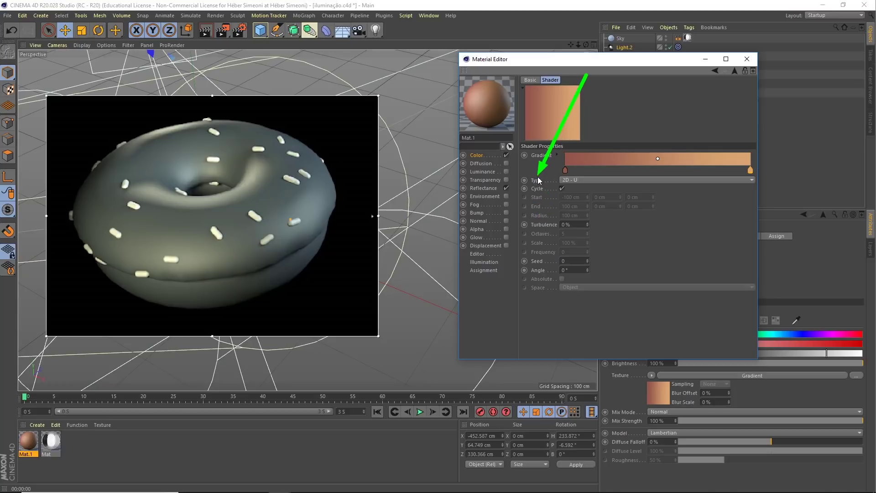
- Switch the gradient type to 2D - V and set its turbulence to 30%
{"action": "left_click", "coordinate": [567, 180]}
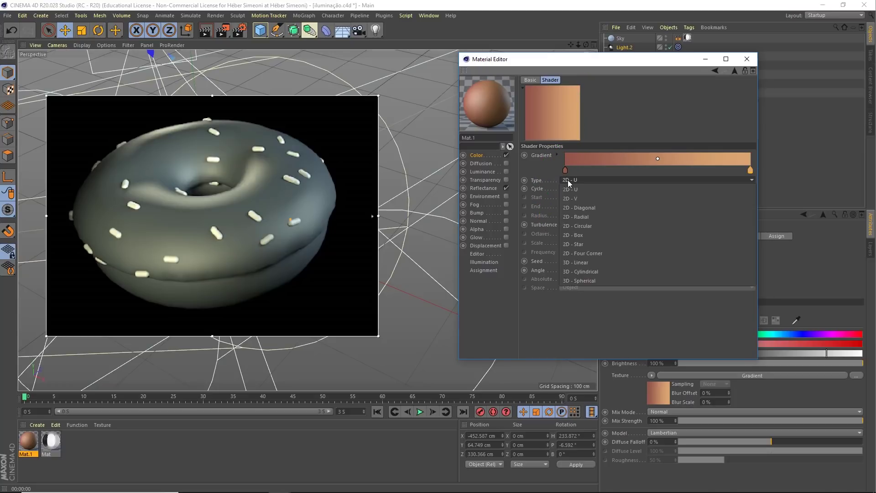
{"action": "left_click", "coordinate": [574, 199]}
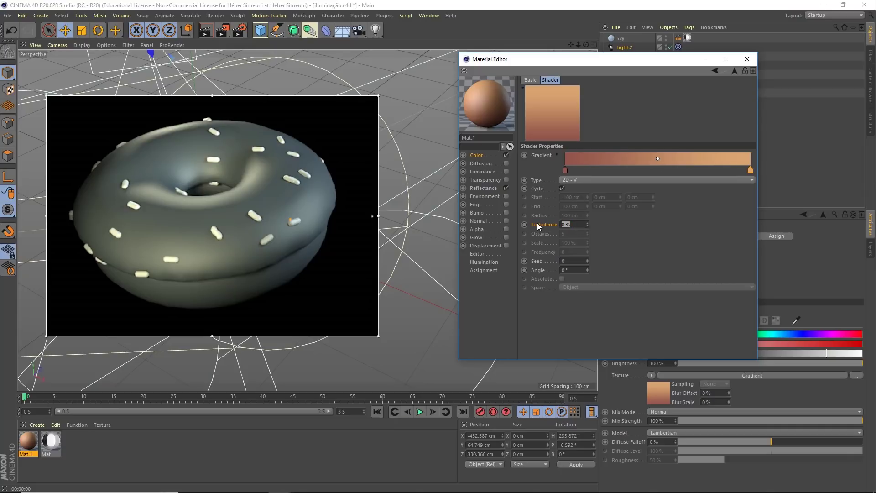
{"action": "type", "text": "30"}
{"action": "key", "text": "Return"}
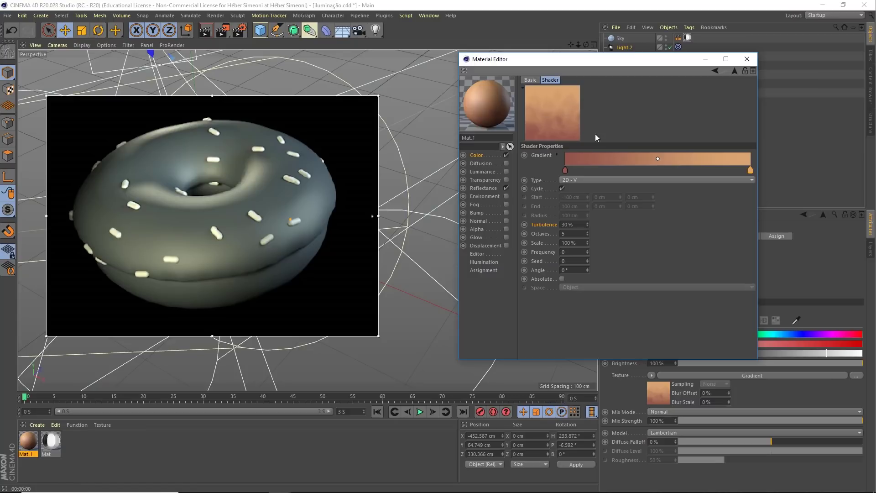
{"action": "left_click_drag", "start_coordinate": [587, 224], "coordinate": [616, 262]}
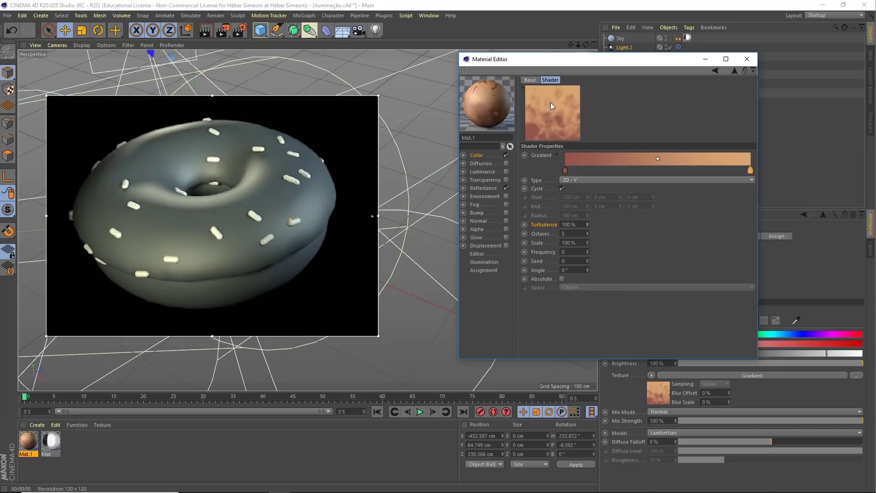
{"action": "type", "text": "30"}
{"action": "key", "text": "Return"}
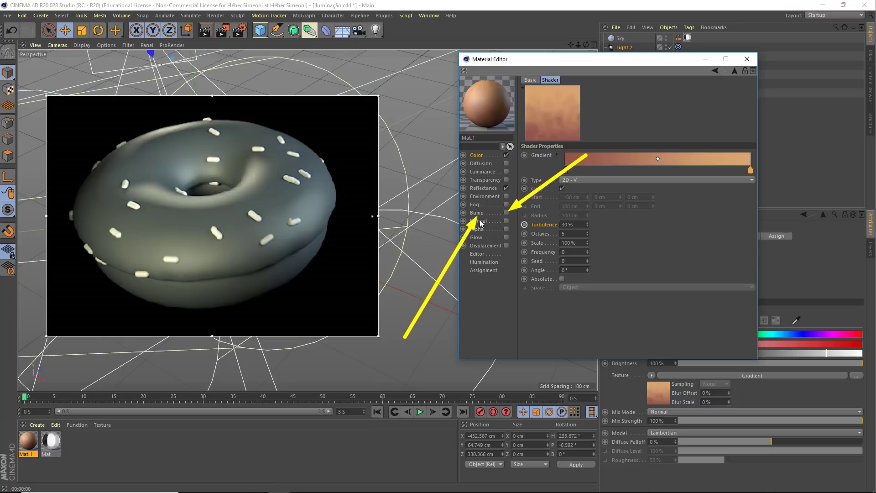
- Enable Mat.1's Bump channel and give it a Noise texture
{"action": "left_click", "coordinate": [506, 212]}
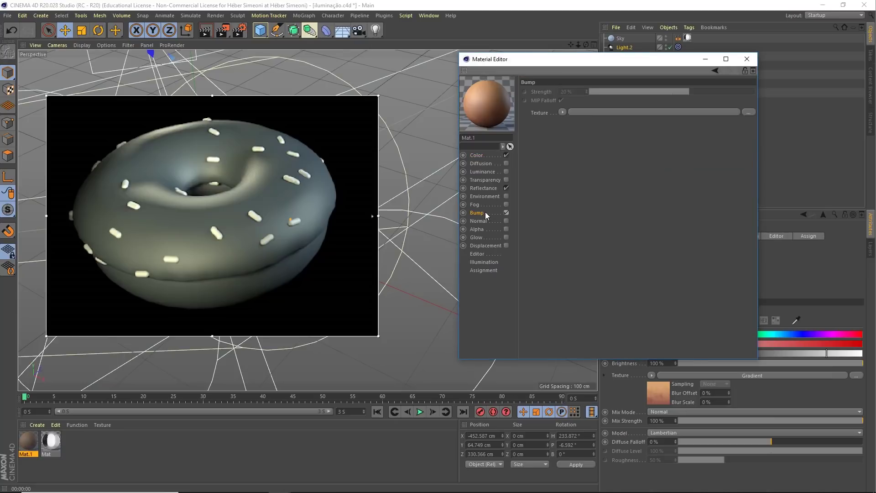
{"action": "left_click", "coordinate": [564, 111]}
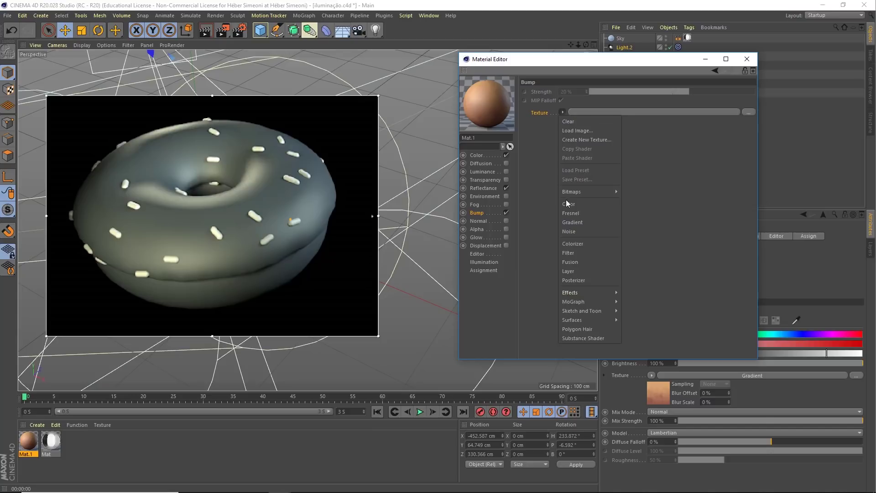
{"action": "left_click", "coordinate": [571, 231]}
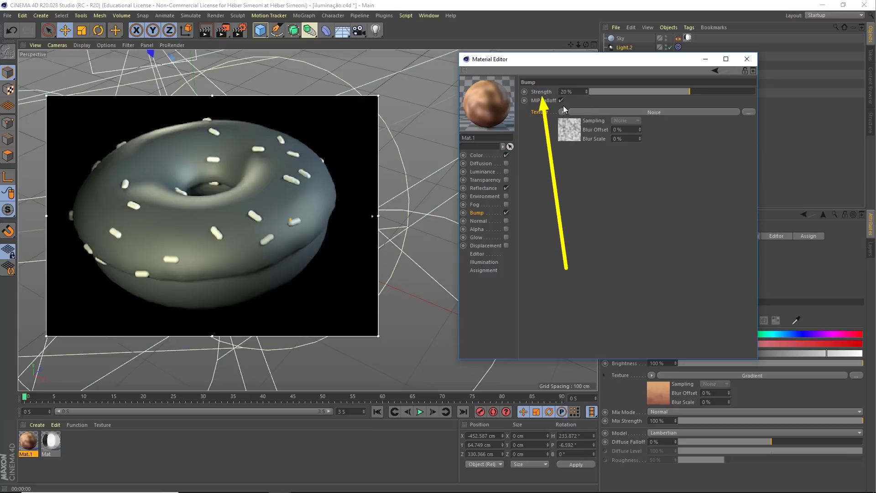
- Set the bump strength to 5% and close the Material Editor
{"action": "left_click", "coordinate": [566, 91]}
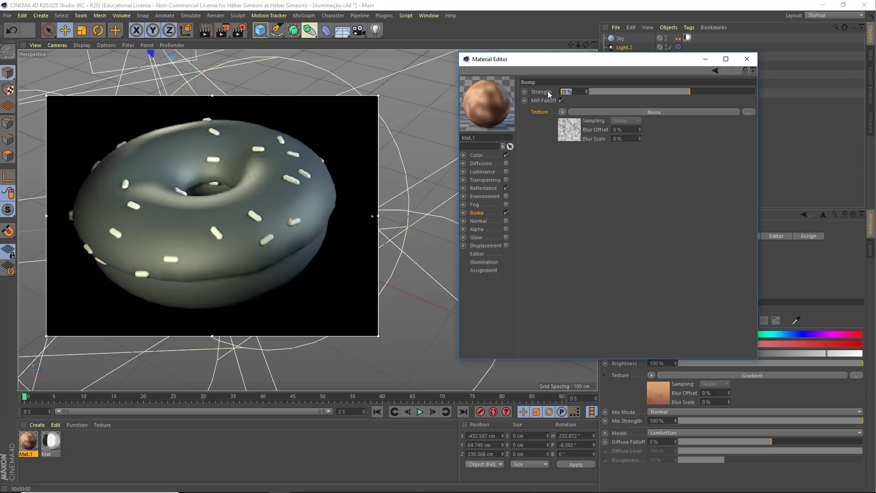
{"action": "type", "text": "5"}
{"action": "key", "text": "Return"}
{"action": "mouse_move", "coordinate": [547, 91]}
{"action": "left_mouse_down"}
{"action": "mouse_move", "coordinate": [666, 88]}
{"action": "mouse_move", "coordinate": [536, 94]}
{"action": "mouse_move", "coordinate": [737, 92]}
{"action": "left_mouse_up"}
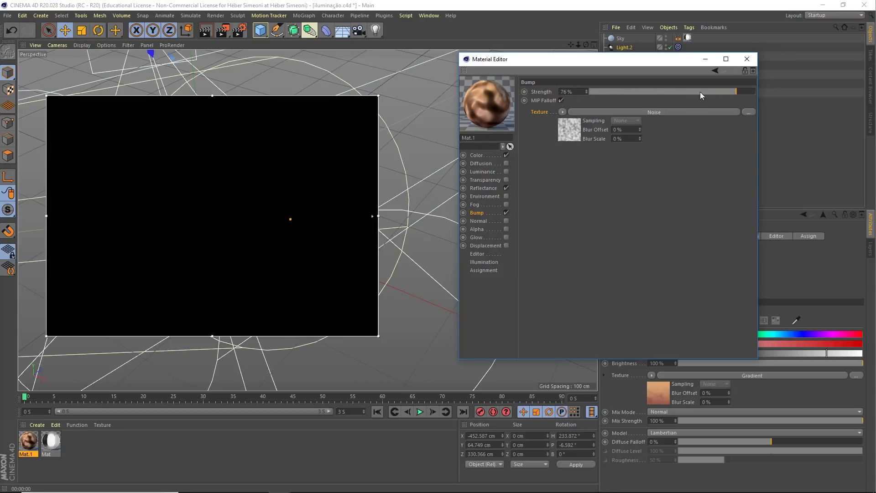
{"action": "key", "text": "ctrl+z"}
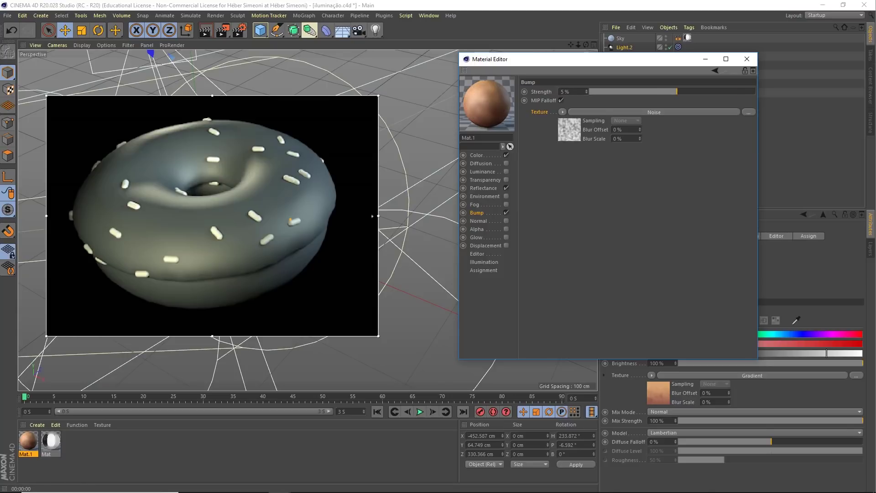
{"action": "left_click_drag", "start_coordinate": [617, 63], "coordinate": [587, 69]}
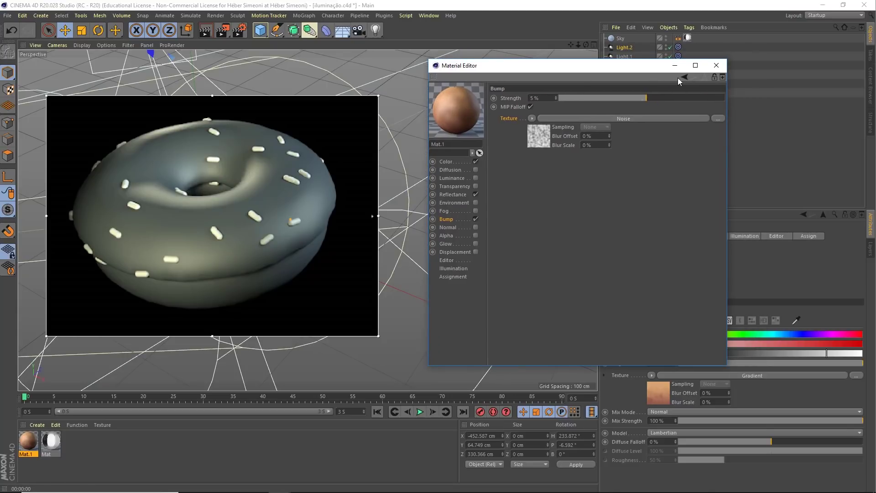
{"action": "left_click", "coordinate": [719, 69]}
{"action": "left_click", "coordinate": [115, 461]}
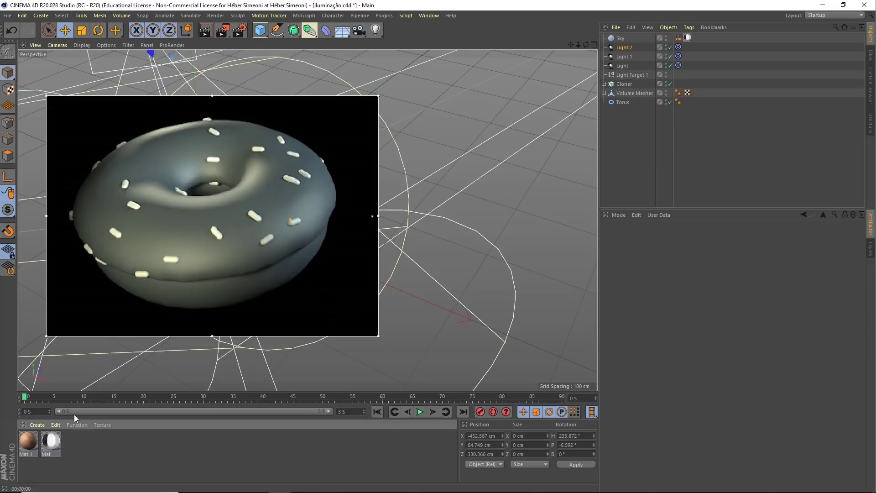
- Drag Mat.1 onto the Torus and inspect the resulting texture tag
{"action": "left_click_drag", "start_coordinate": [625, 105], "coordinate": [623, 103]}
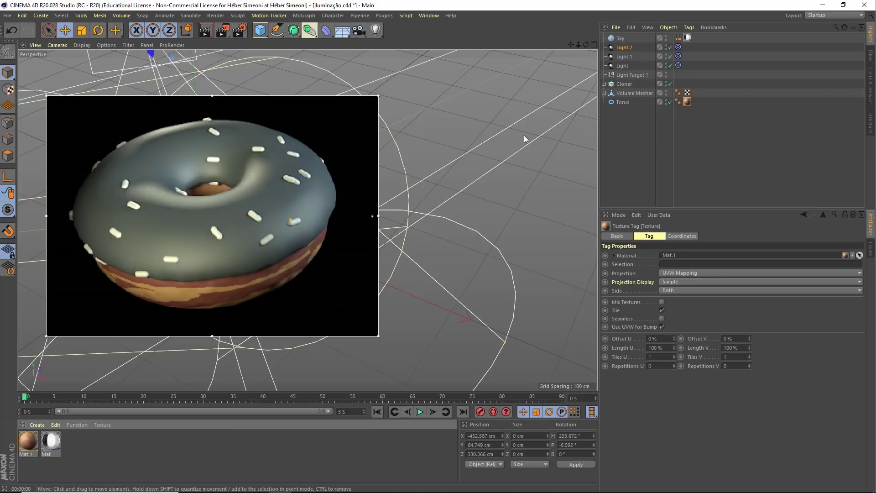
{"action": "left_click", "coordinate": [647, 156]}
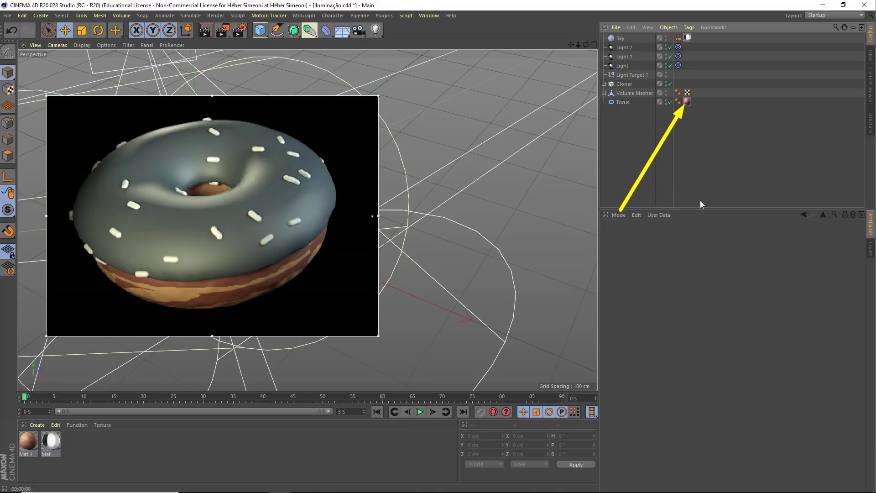
{"action": "left_click", "coordinate": [687, 102]}
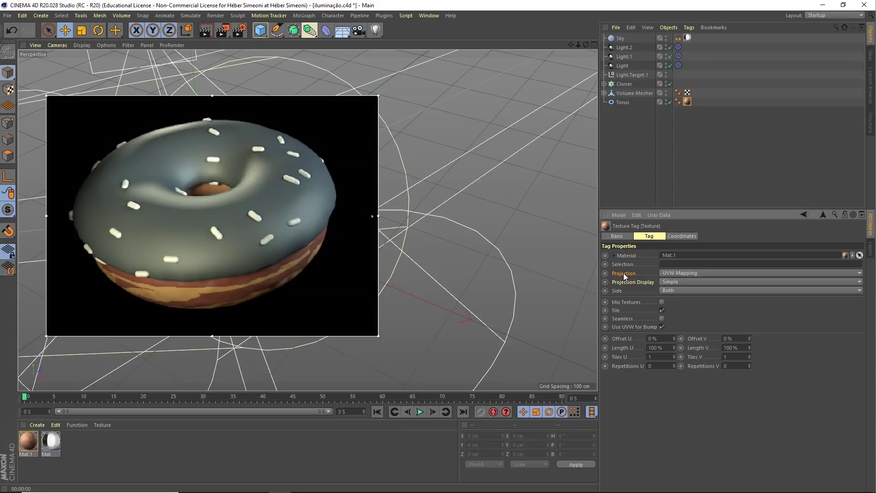
{"action": "left_click", "coordinate": [636, 185]}
- In a new scene, add a cube, cone and capsule placed side by side
{"action": "key", "text": "ctrl+n"}
{"action": "left_click", "coordinate": [260, 30]}
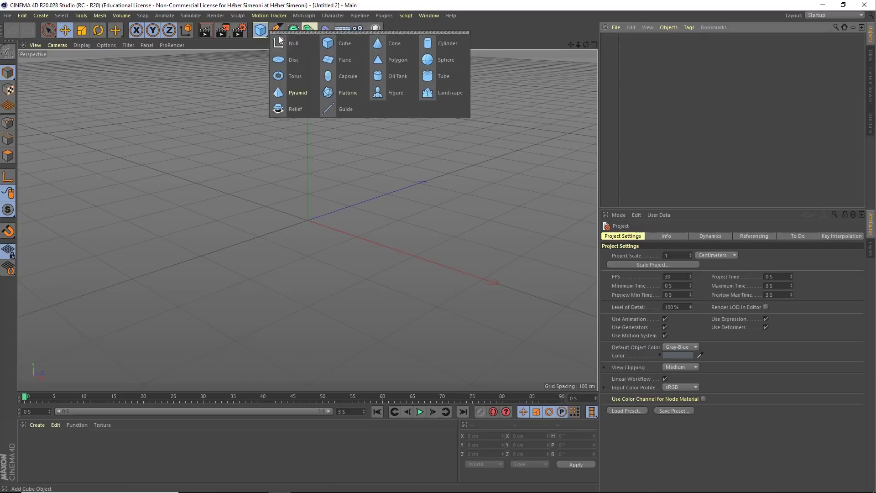
{"action": "left_click", "coordinate": [328, 43]}
{"action": "left_click", "coordinate": [260, 30]}
{"action": "left_click", "coordinate": [378, 44]}
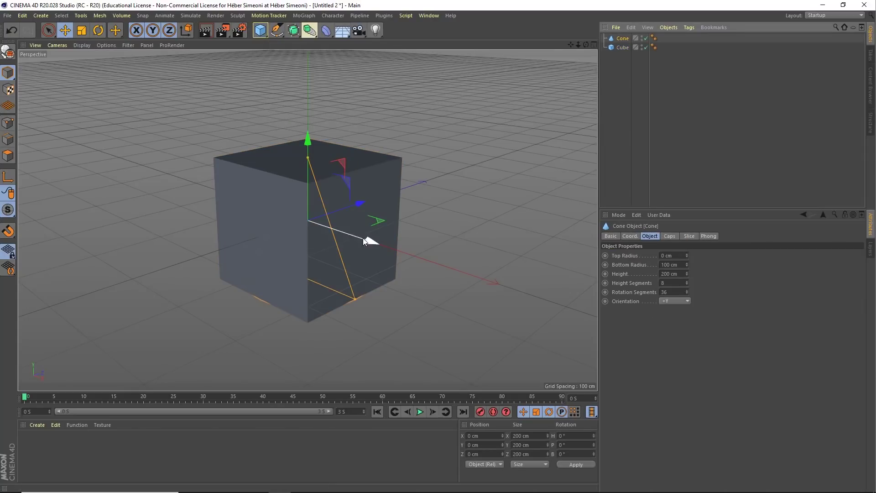
{"action": "mouse_move", "coordinate": [363, 237]}
{"action": "left_mouse_down"}
{"action": "mouse_move", "coordinate": [135, 179]}
{"action": "mouse_move", "coordinate": [255, 178]}
{"action": "left_mouse_up"}
{"action": "left_click", "coordinate": [260, 30]}
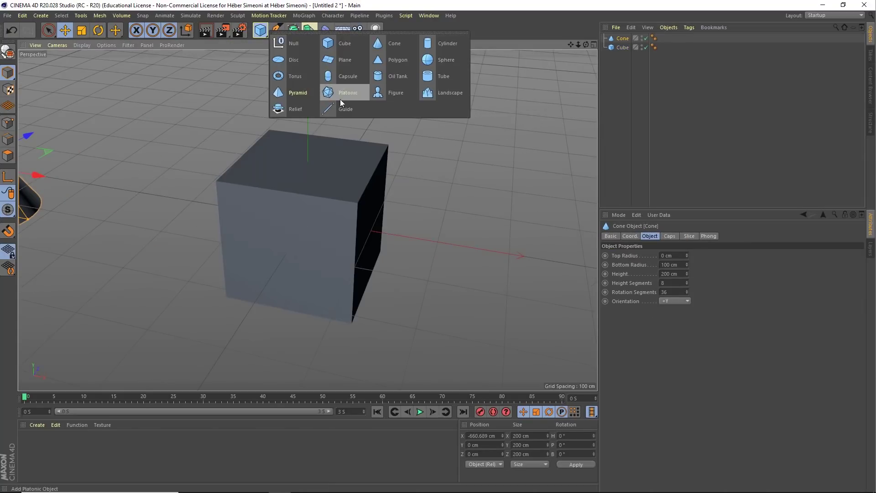
{"action": "left_click", "coordinate": [353, 78]}
{"action": "mouse_move", "coordinate": [335, 182]}
{"action": "left_mouse_down", "text": "alt"}
{"action": "mouse_move", "coordinate": [393, 234]}
{"action": "mouse_move", "coordinate": [193, 192]}
{"action": "mouse_move", "coordinate": [234, 214]}
{"action": "left_mouse_up", "text": "alt"}
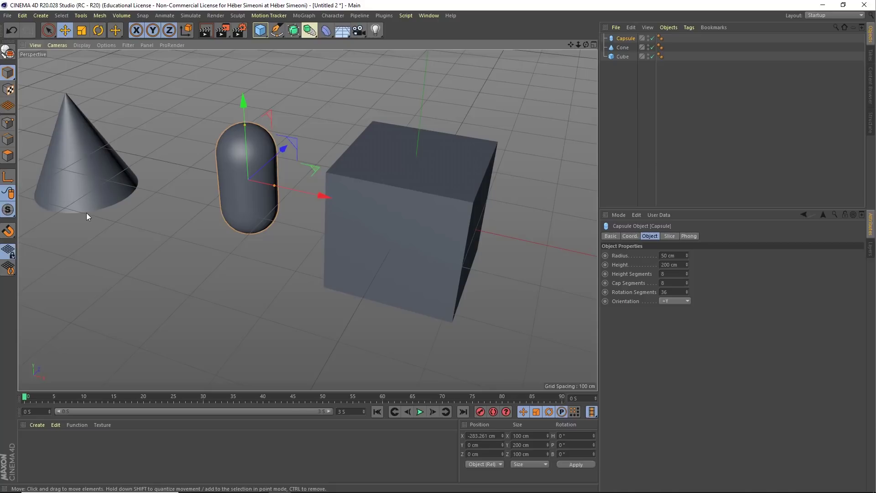
{"action": "left_click", "coordinate": [303, 97]}
{"action": "key", "text": "v"}
{"action": "left_click", "coordinate": [325, 159]}
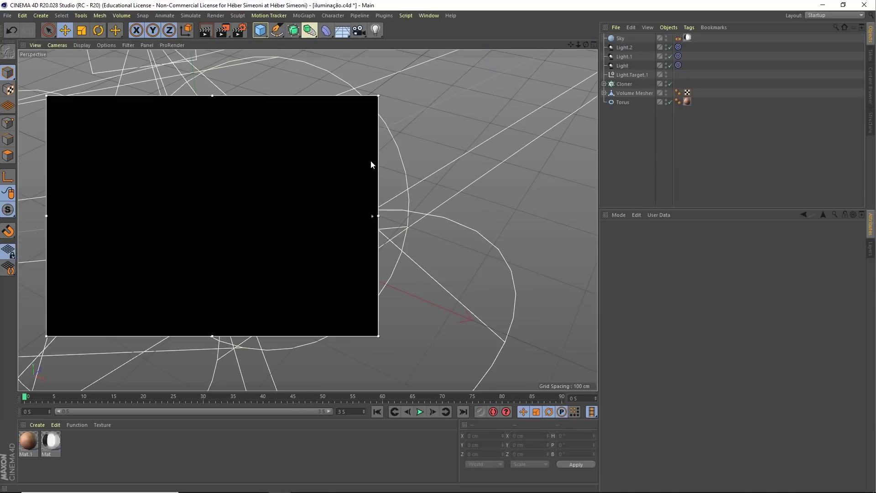
{"action": "left_click", "coordinate": [687, 102]}
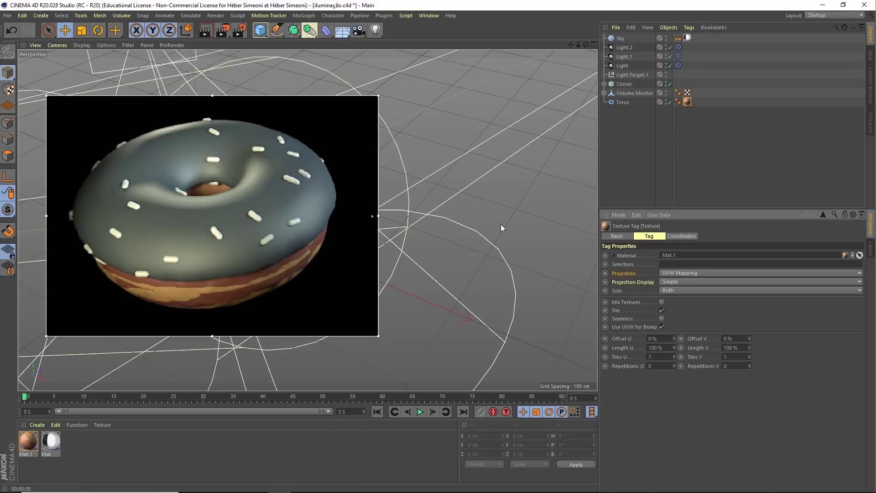
{"action": "left_click", "coordinate": [670, 273]}
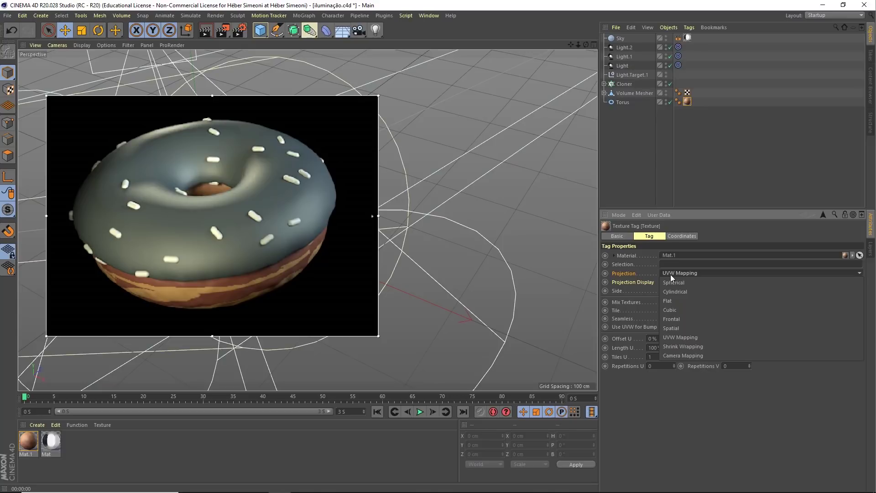
{"action": "left_click", "coordinate": [677, 300]}
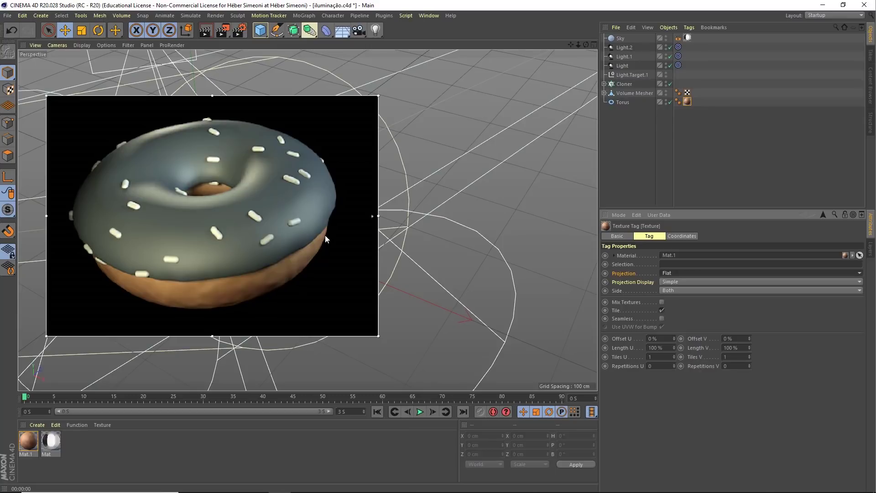
{"action": "left_click_drag", "start_coordinate": [210, 217], "coordinate": [272, 278], "text": "alt"}
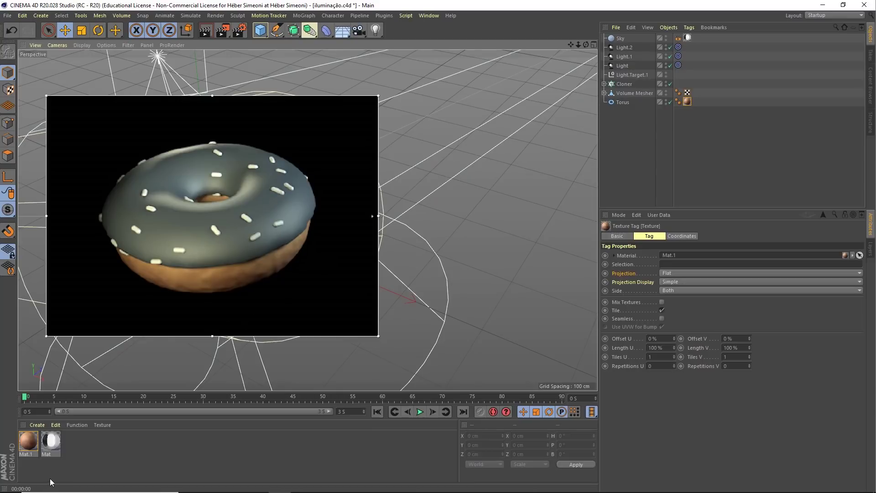
{"action": "left_click_drag", "start_coordinate": [51, 478], "coordinate": [192, 295]}
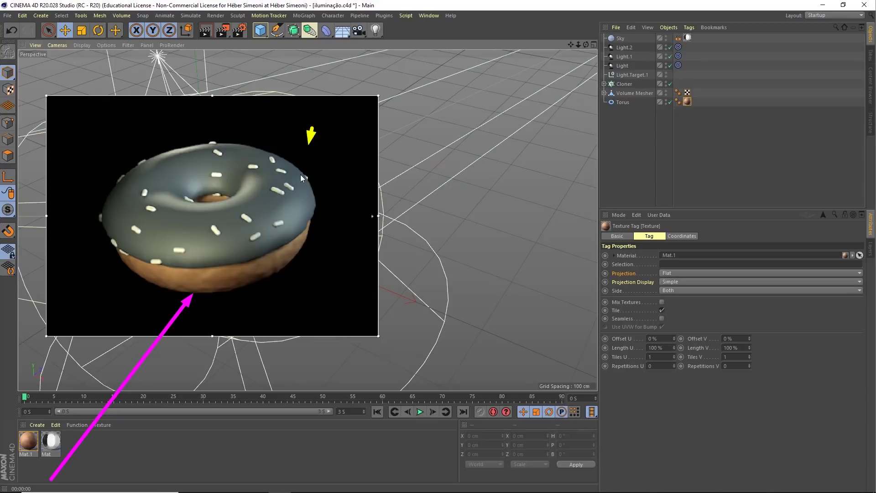
{"action": "left_click_drag", "start_coordinate": [312, 128], "coordinate": [258, 263]}
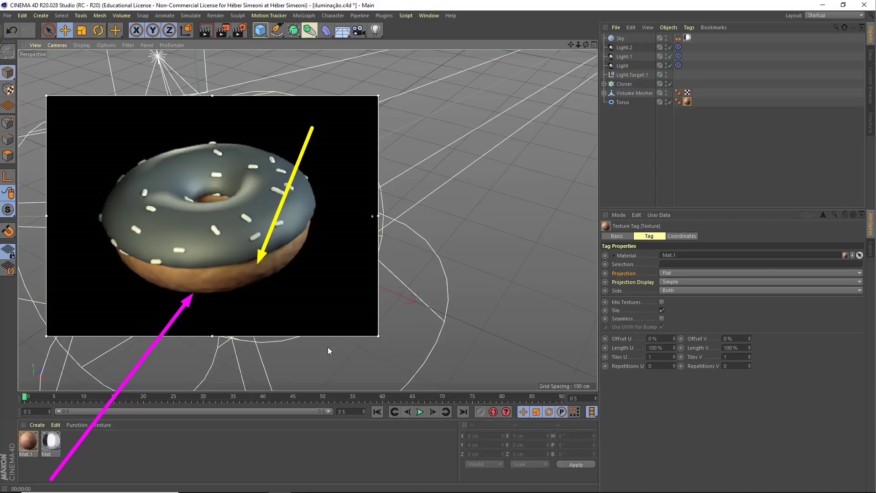
{"action": "left_click", "coordinate": [663, 152]}
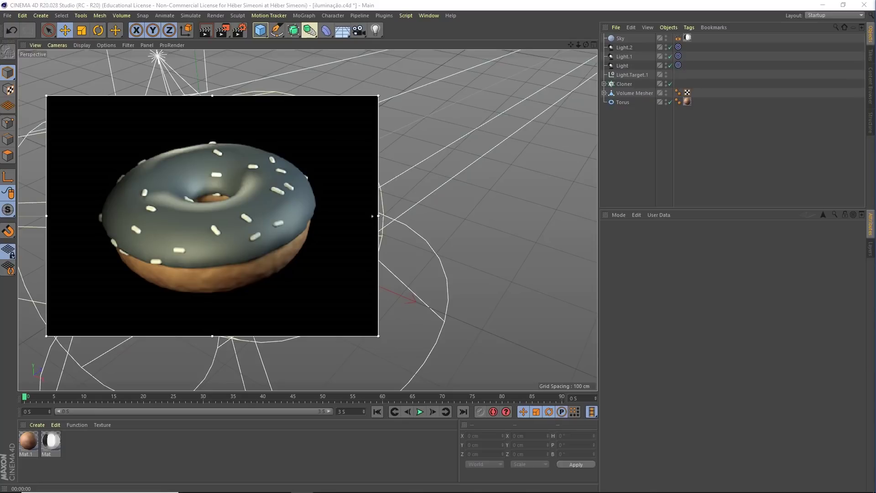
- Create material Mat.2, assign it to the Volume Mesher, and select it
{"action": "double_click", "coordinate": [89, 456]}
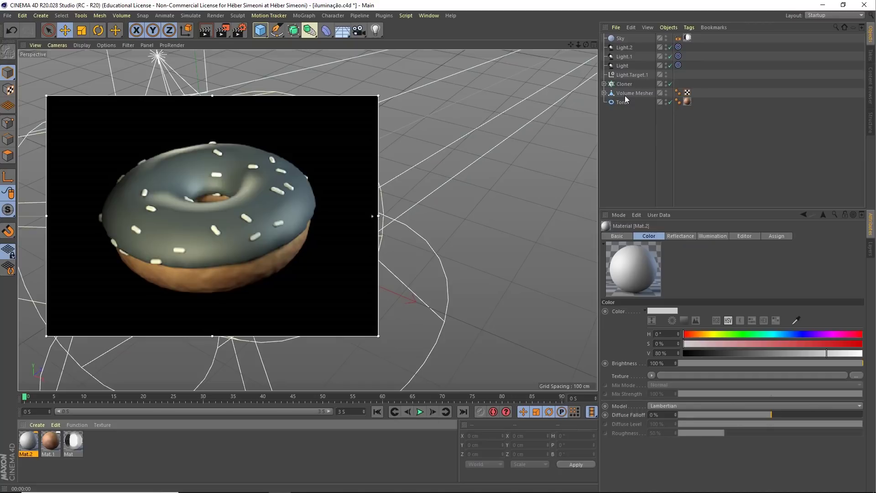
{"action": "left_click_drag", "start_coordinate": [625, 95], "coordinate": [625, 93]}
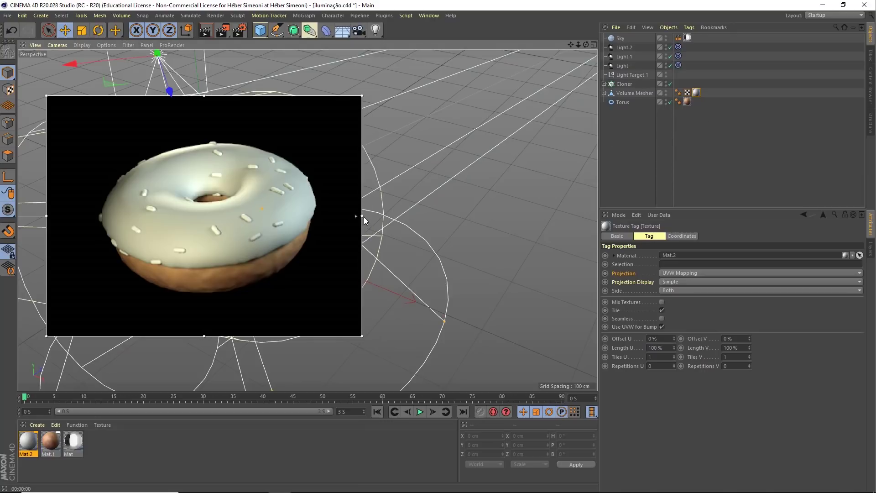
{"action": "left_click_drag", "start_coordinate": [378, 217], "coordinate": [365, 217]}
{"action": "left_click", "coordinate": [119, 447]}
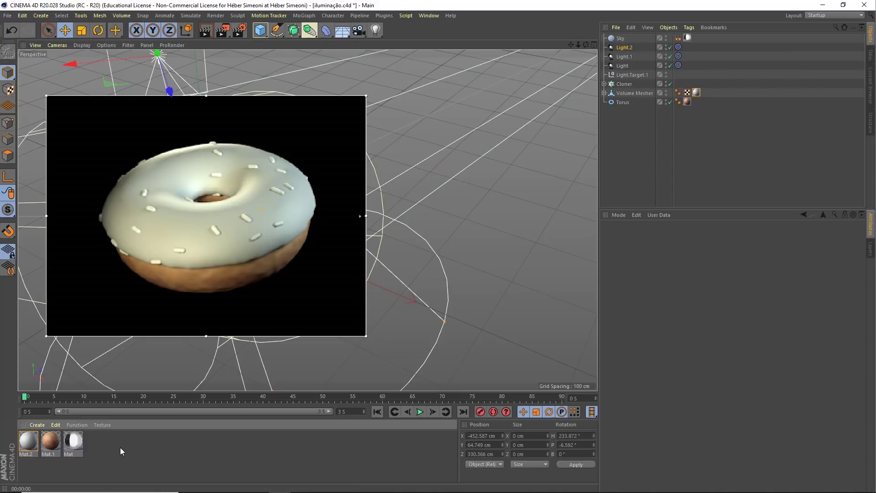
- Set Mat.2's colour to pink, H 331°, S 62%, V 93%
{"action": "left_click", "coordinate": [32, 443]}
{"action": "double_click", "coordinate": [33, 444]}
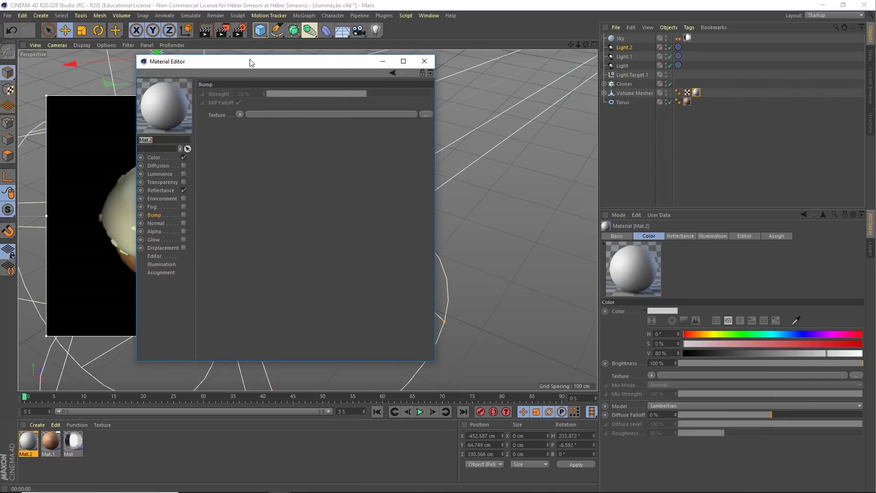
{"action": "mouse_move", "coordinate": [251, 62]}
{"action": "left_mouse_down"}
{"action": "mouse_move", "coordinate": [488, 72]}
{"action": "mouse_move", "coordinate": [463, 69]}
{"action": "left_mouse_up"}
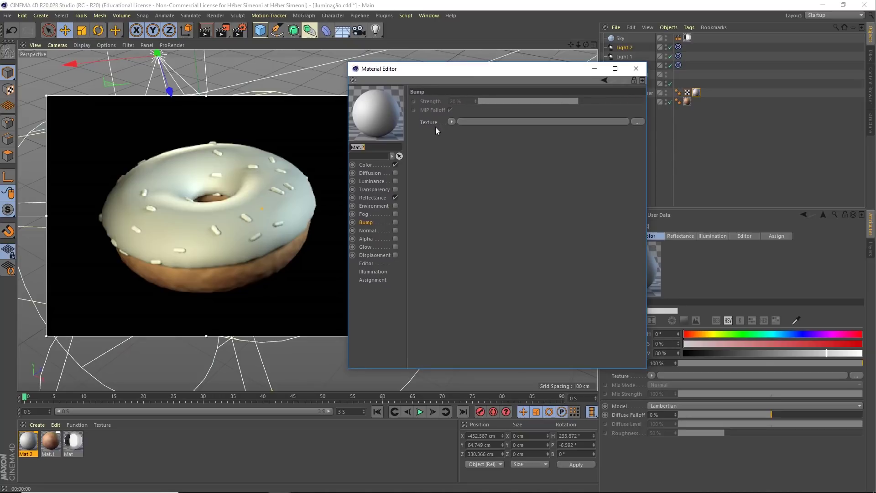
{"action": "left_click", "coordinate": [367, 165]}
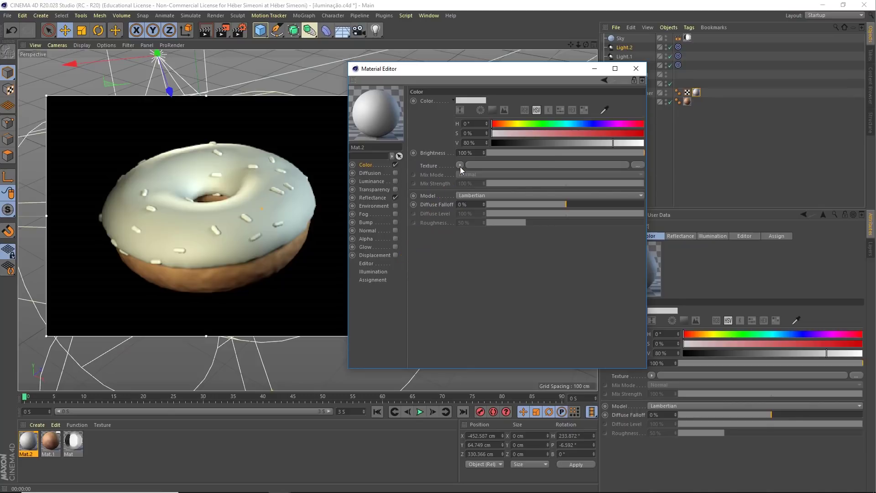
{"action": "left_click", "coordinate": [593, 124]}
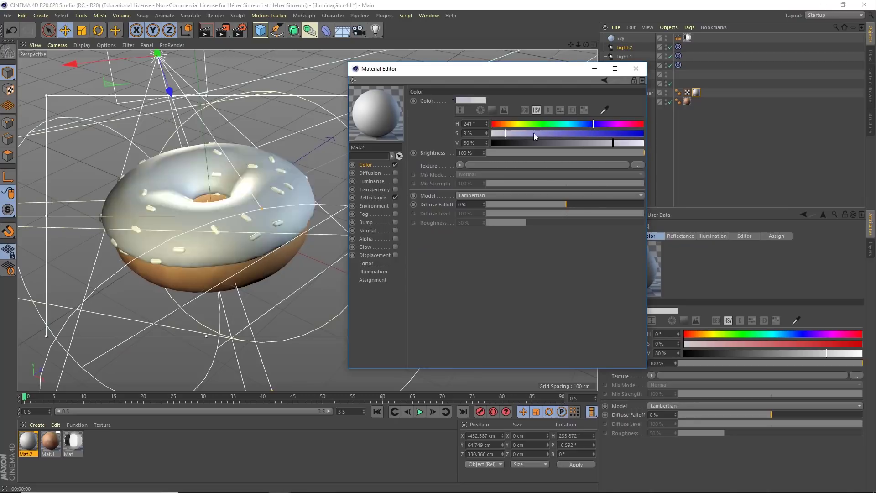
{"action": "left_click_drag", "start_coordinate": [532, 133], "coordinate": [616, 133]}
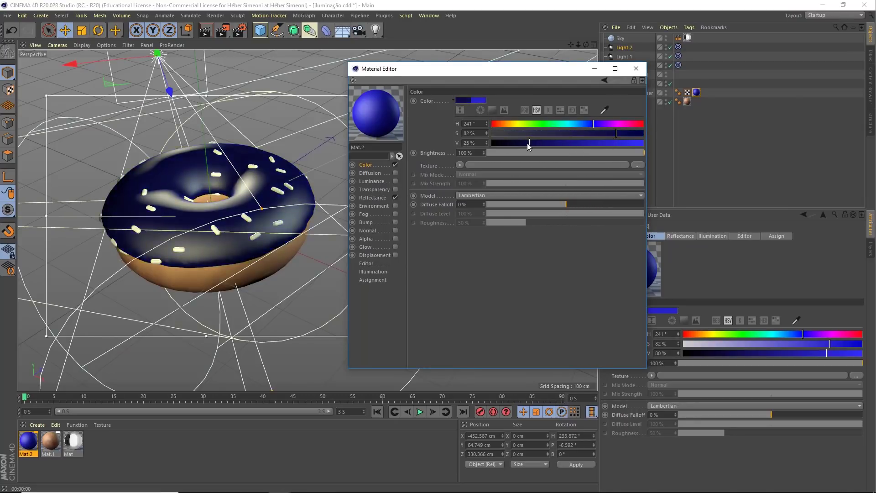
{"action": "left_click_drag", "start_coordinate": [534, 143], "coordinate": [633, 142]}
{"action": "left_click_drag", "start_coordinate": [581, 123], "coordinate": [524, 123]}
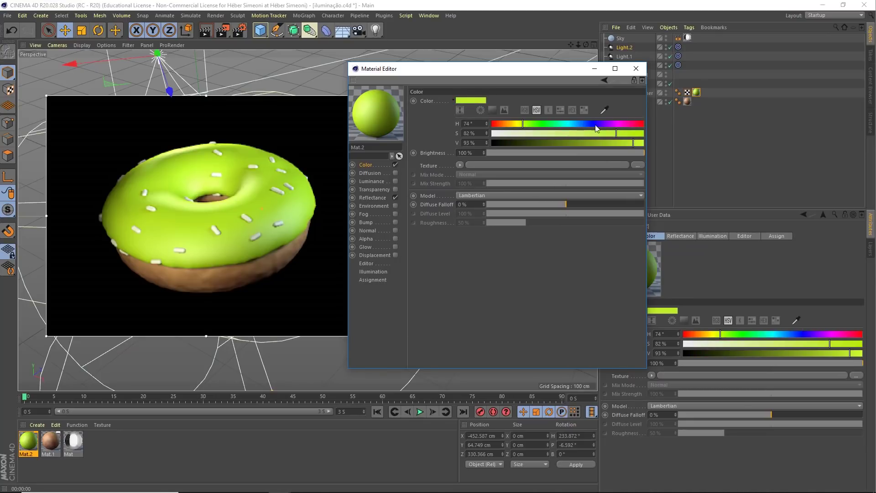
{"action": "left_click", "coordinate": [603, 109]}
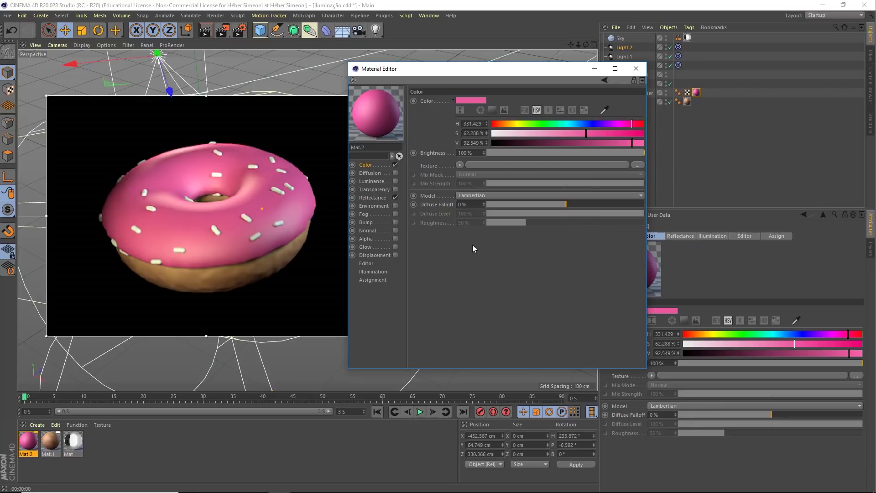
{"action": "left_click", "coordinate": [372, 198]}
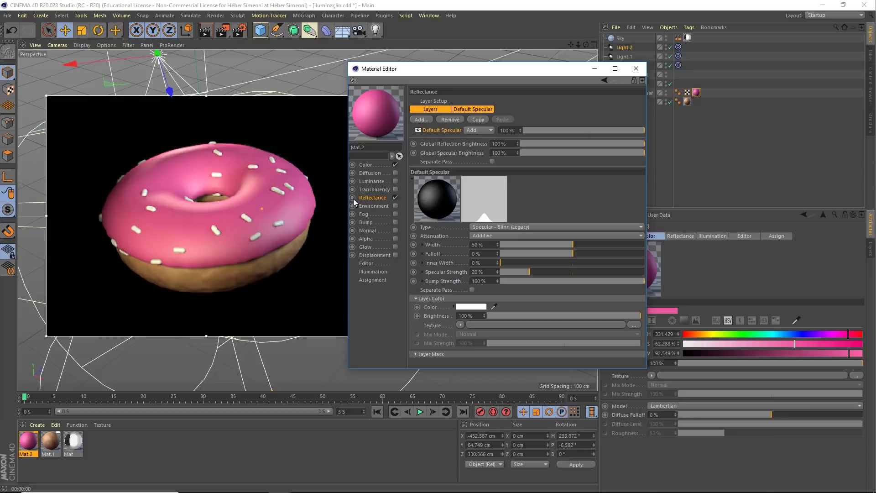
- Set the Default Specular layer's highlight width to 40%
{"action": "left_click_drag", "start_coordinate": [451, 71], "coordinate": [441, 72]}
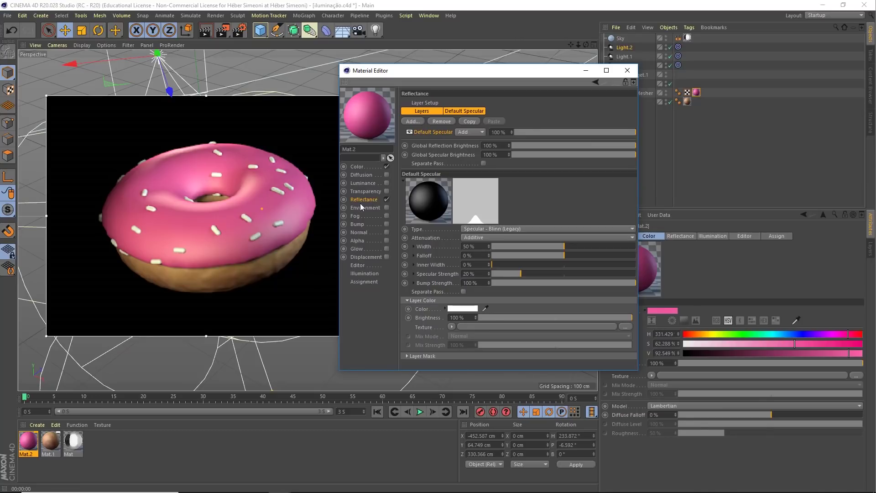
{"action": "left_click", "coordinate": [522, 245]}
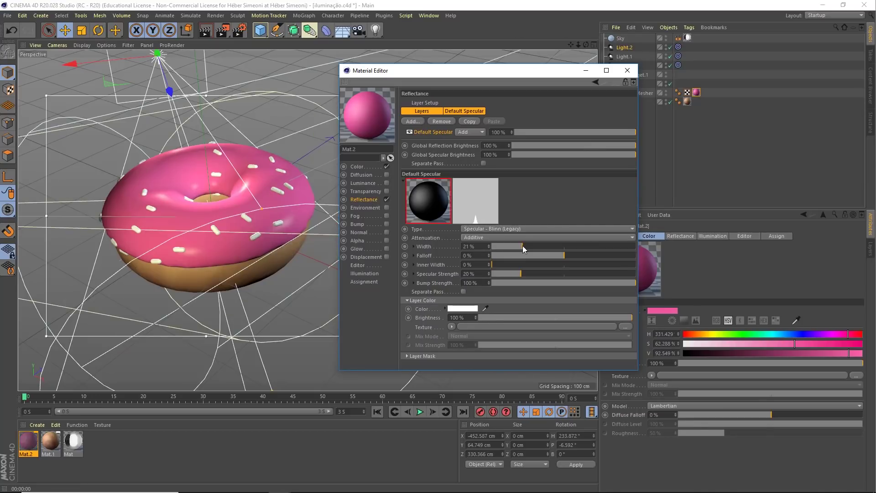
{"action": "left_click_drag", "start_coordinate": [570, 250], "coordinate": [573, 255]}
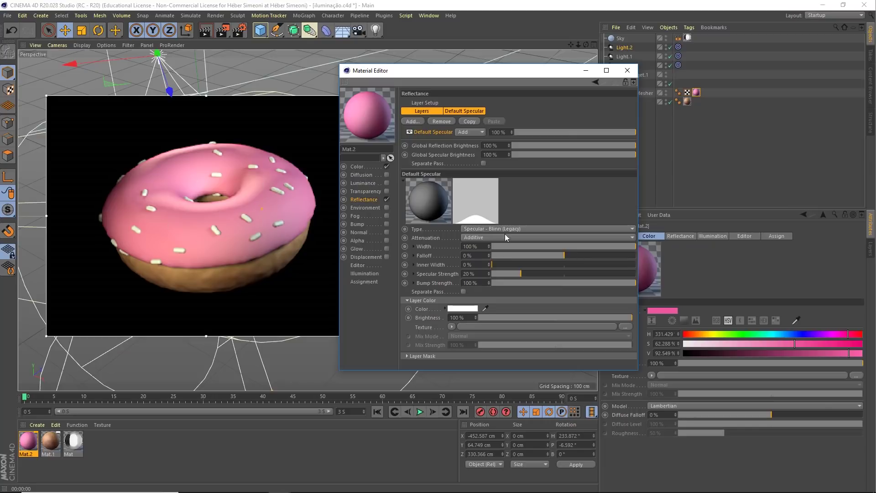
{"action": "left_click", "coordinate": [540, 246]}
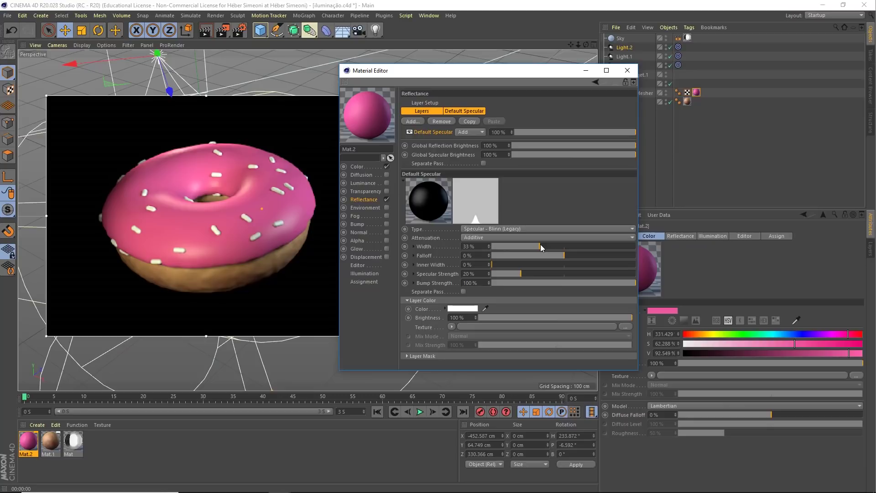
{"action": "left_click_drag", "start_coordinate": [542, 245], "coordinate": [604, 246]}
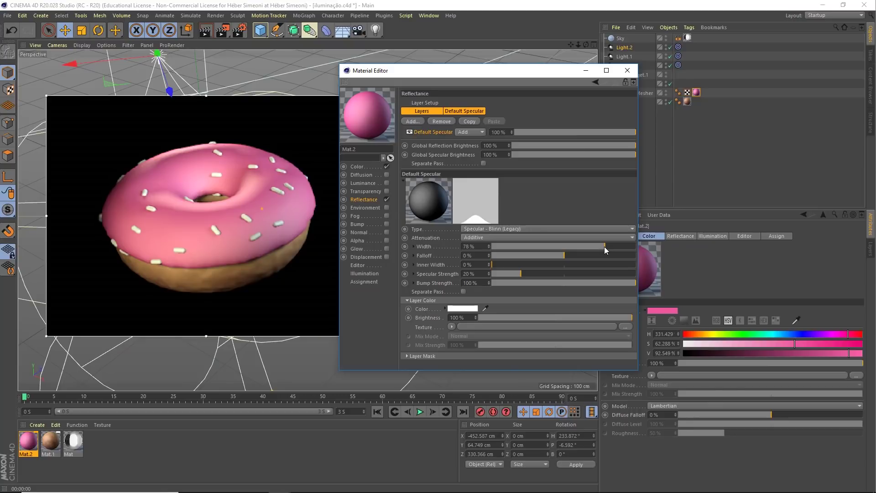
{"action": "left_click_drag", "start_coordinate": [604, 246], "coordinate": [527, 246]}
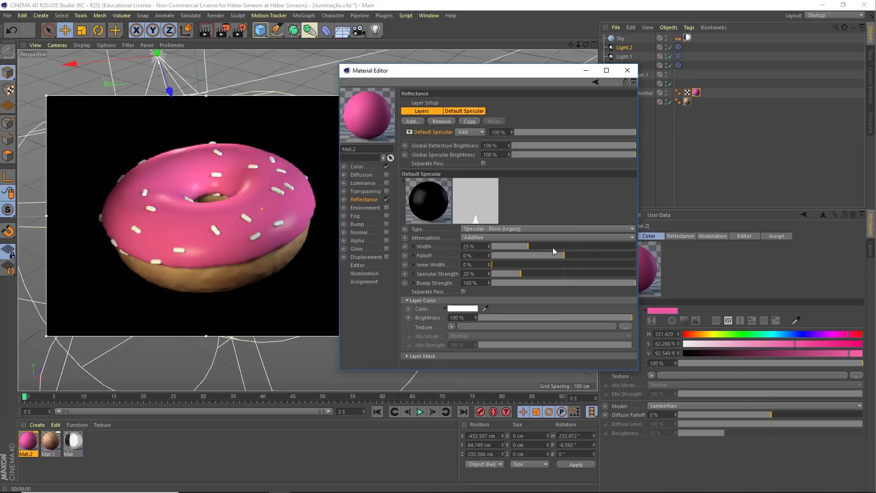
{"action": "double_click", "coordinate": [469, 246]}
{"action": "type", "text": "30"}
{"action": "key", "text": "Return"}
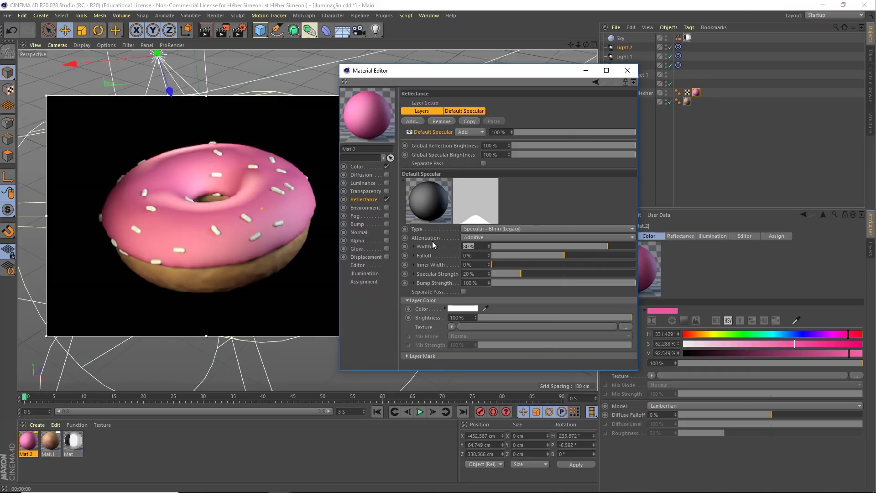
{"action": "type", "text": "40"}
{"action": "key", "text": "Return"}
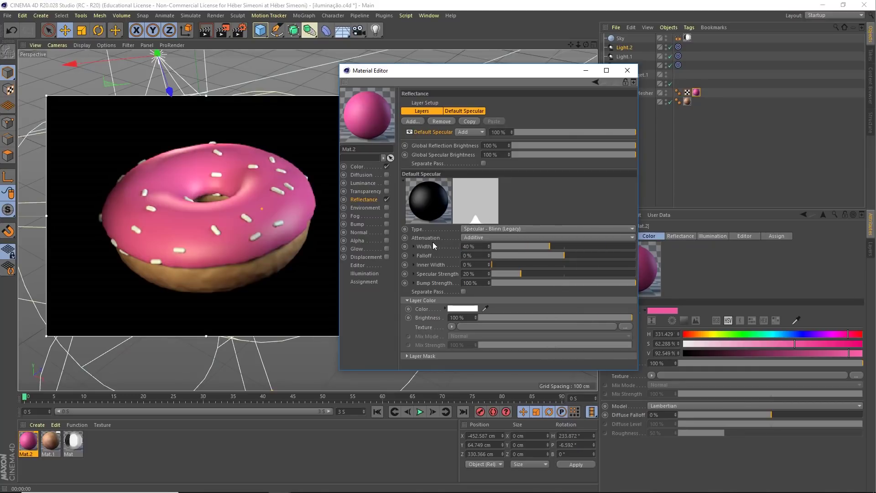
- Try specular falloff values, settling temporarily at 25%
{"action": "left_click_drag", "start_coordinate": [600, 258], "coordinate": [617, 258]}
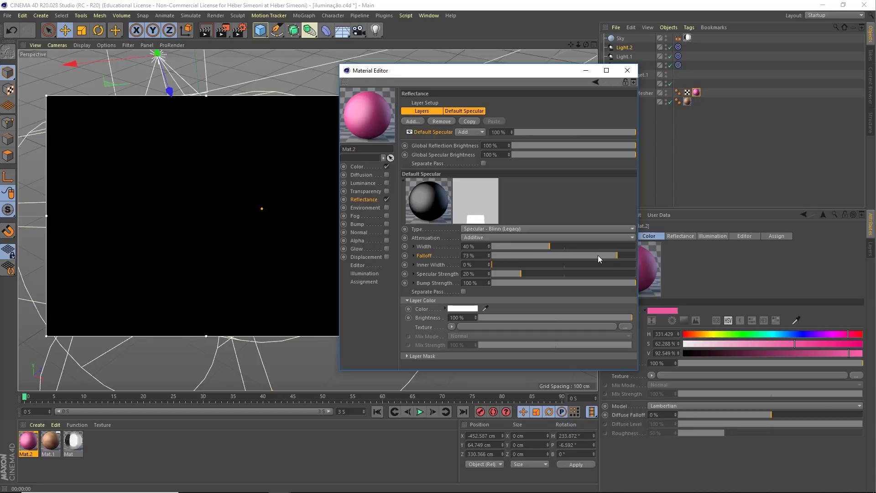
{"action": "mouse_move", "coordinate": [557, 255]}
{"action": "left_mouse_down"}
{"action": "mouse_move", "coordinate": [518, 256]}
{"action": "mouse_move", "coordinate": [585, 259]}
{"action": "left_mouse_up"}
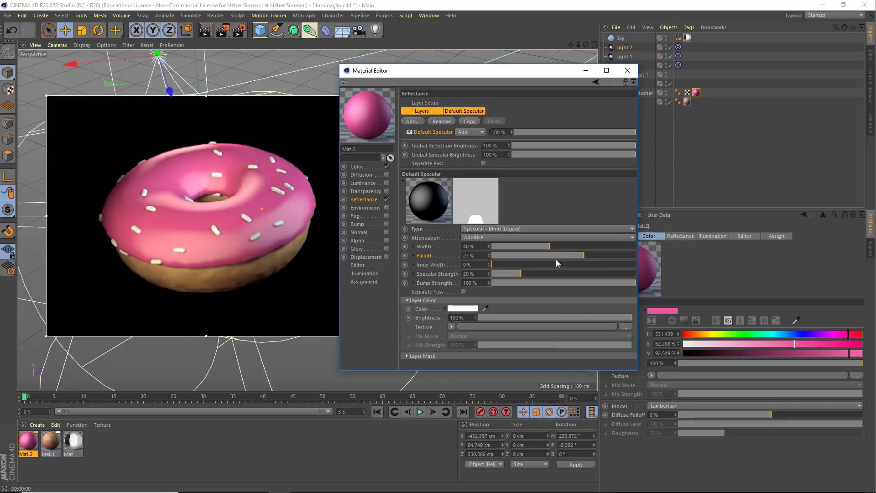
{"action": "type", "text": "0"}
{"action": "key", "text": "Return"}
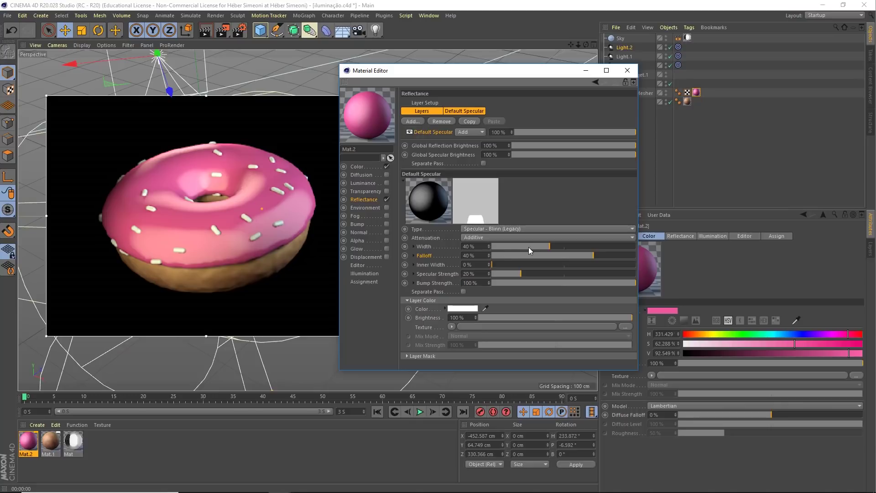
{"action": "left_click", "coordinate": [548, 246]}
{"action": "left_click", "coordinate": [576, 256]}
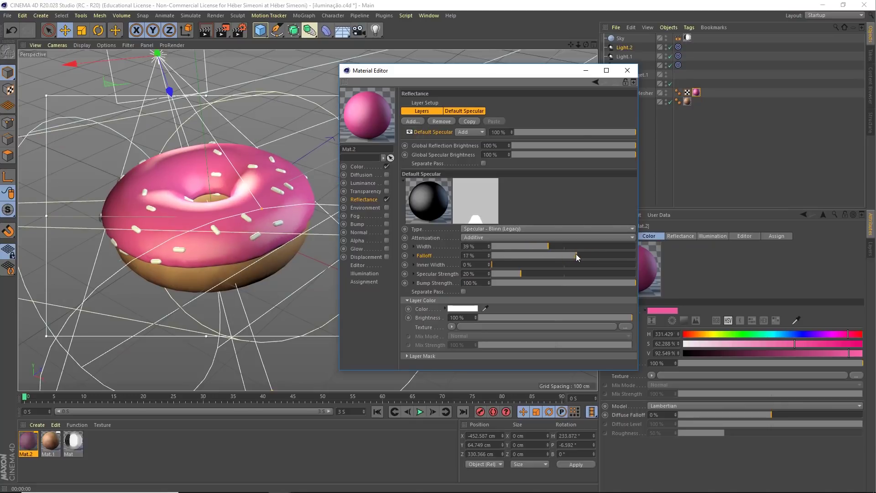
{"action": "double_click", "coordinate": [482, 256]}
{"action": "type", "text": "25"}
{"action": "key", "text": "Return"}
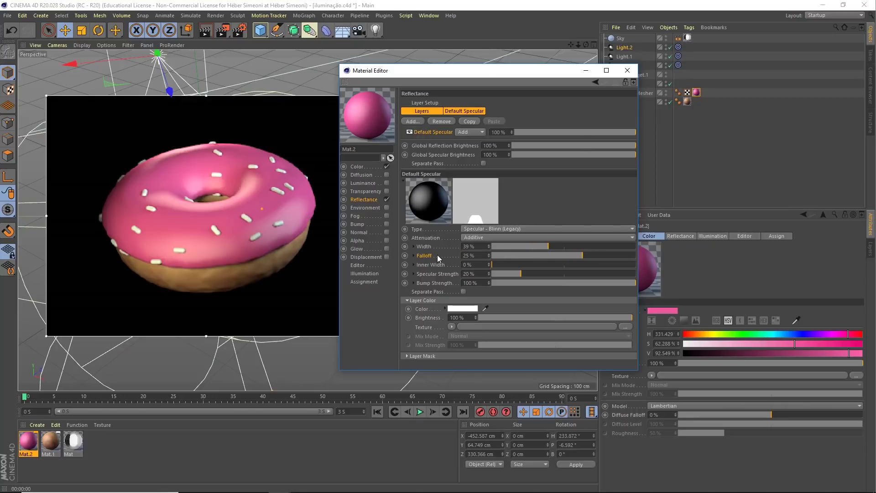
- Confirm the 40% highlight width and set the specular falloff to 20%
{"action": "double_click", "coordinate": [484, 247]}
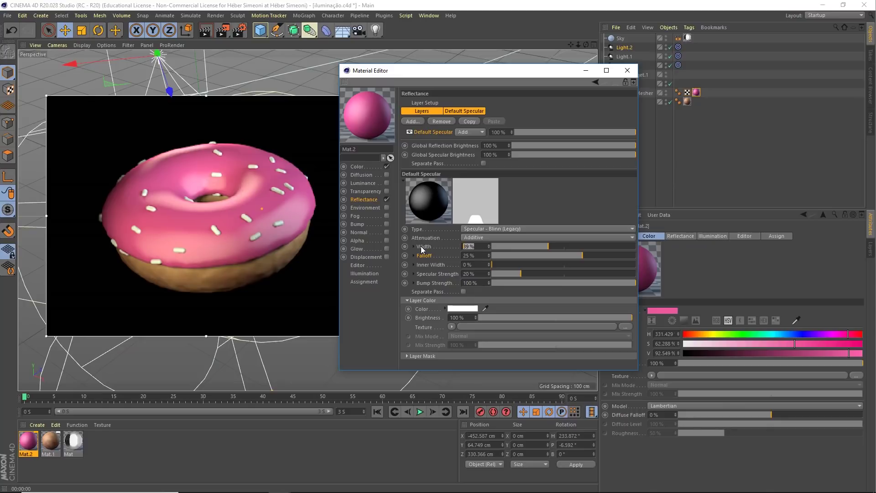
{"action": "type", "text": "40"}
{"action": "key", "text": "Tab"}
{"action": "type", "text": "100"}
{"action": "key", "text": "Return"}
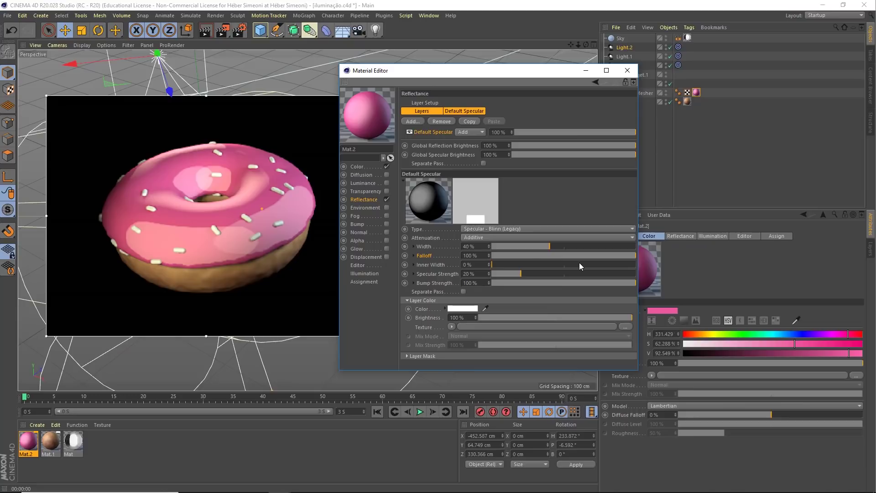
{"action": "left_click", "coordinate": [472, 255]}
{"action": "type", "text": "30"}
{"action": "key", "text": "Return"}
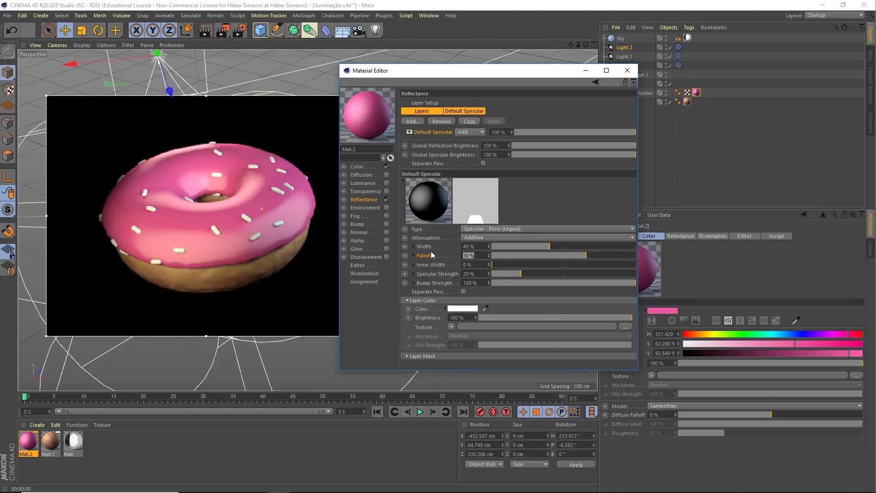
{"action": "type", "text": "20"}
{"action": "key", "text": "Return"}
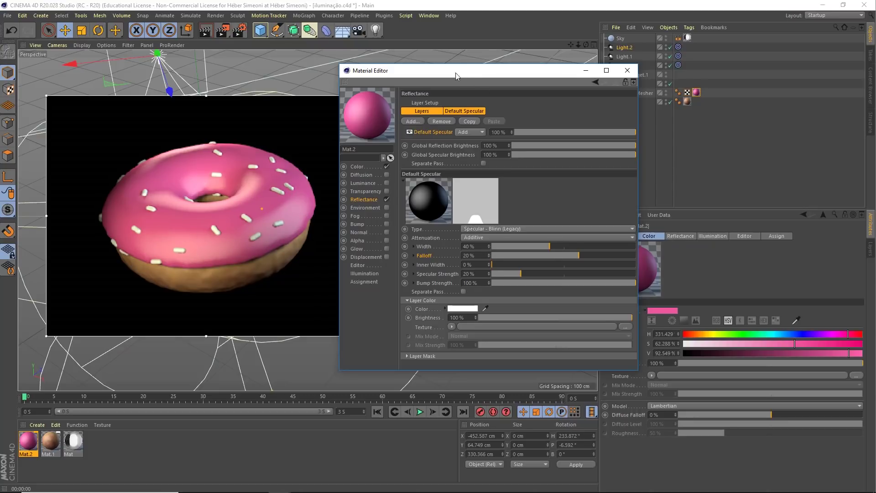
{"action": "left_click_drag", "start_coordinate": [467, 80], "coordinate": [454, 76]}
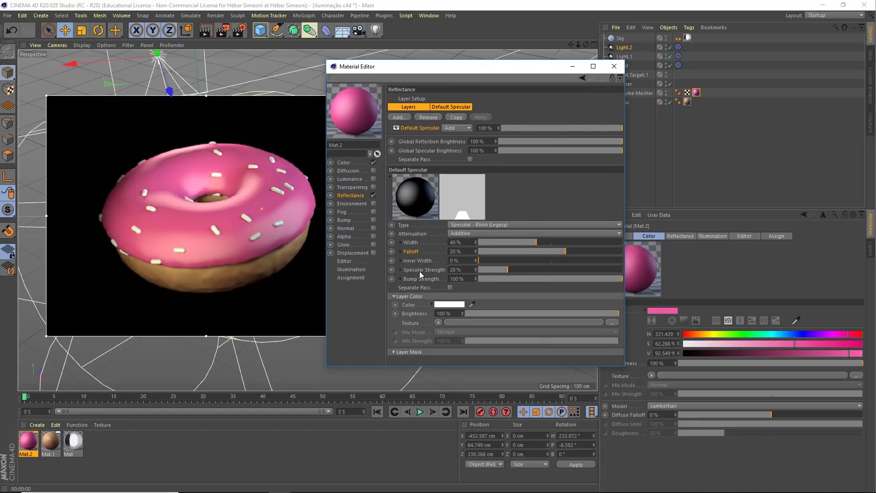
- Settle Mat.2's specular strength at 30% after testing 50%
{"action": "mouse_move", "coordinate": [507, 270]}
{"action": "left_mouse_down"}
{"action": "mouse_move", "coordinate": [533, 269]}
{"action": "mouse_move", "coordinate": [484, 277]}
{"action": "left_mouse_up"}
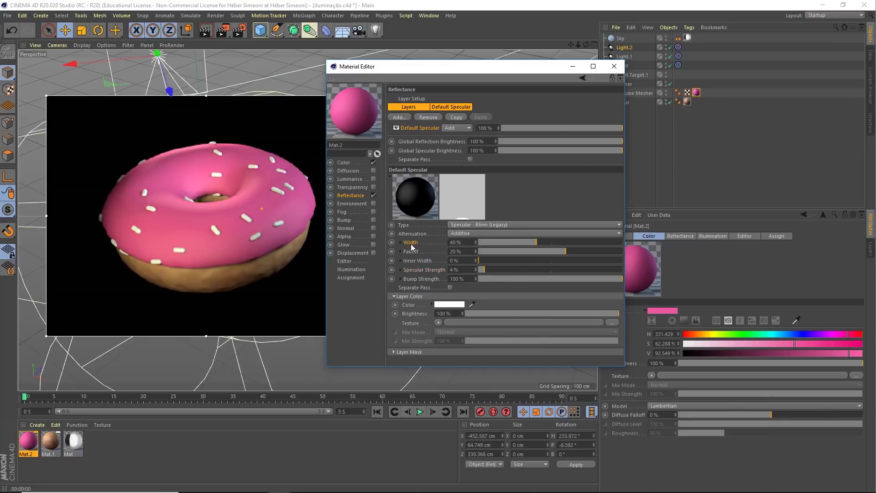
{"action": "mouse_move", "coordinate": [493, 270]}
{"action": "left_mouse_down"}
{"action": "mouse_move", "coordinate": [554, 270]}
{"action": "mouse_move", "coordinate": [543, 267]}
{"action": "left_mouse_up"}
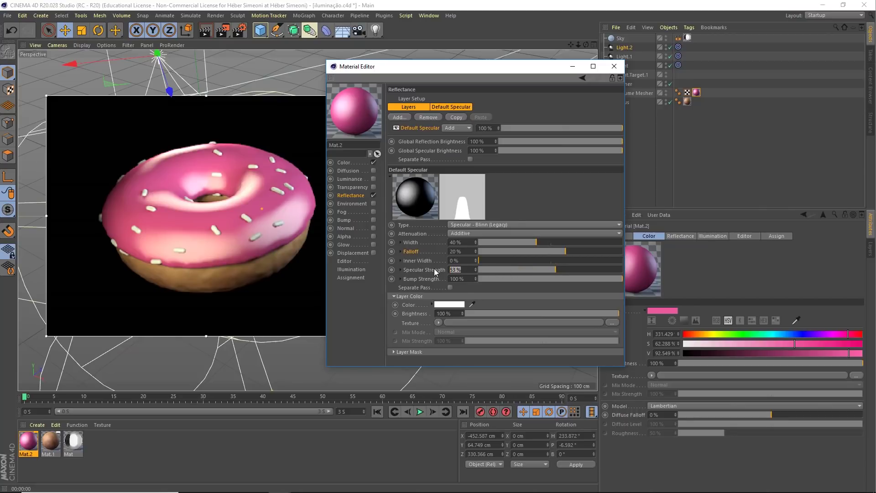
{"action": "type", "text": "50"}
{"action": "key", "text": "Return"}
{"action": "type", "text": "30"}
{"action": "key", "text": "Return"}
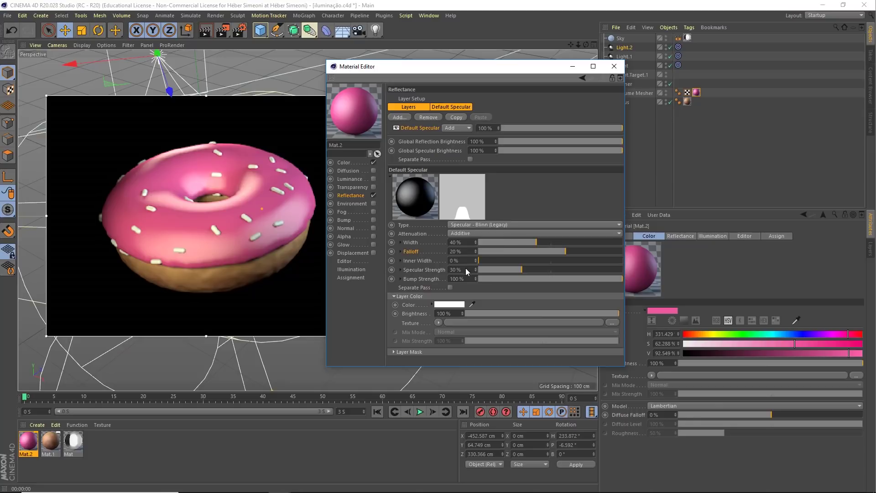
{"action": "left_click", "coordinate": [455, 270]}
{"action": "type", "text": "50"}
{"action": "key", "text": "Return"}
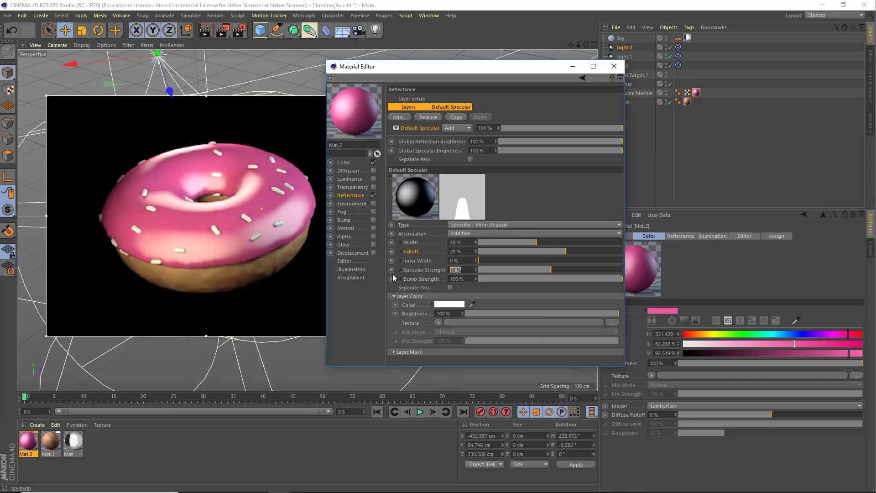
{"action": "key", "text": "ctrl+z"}
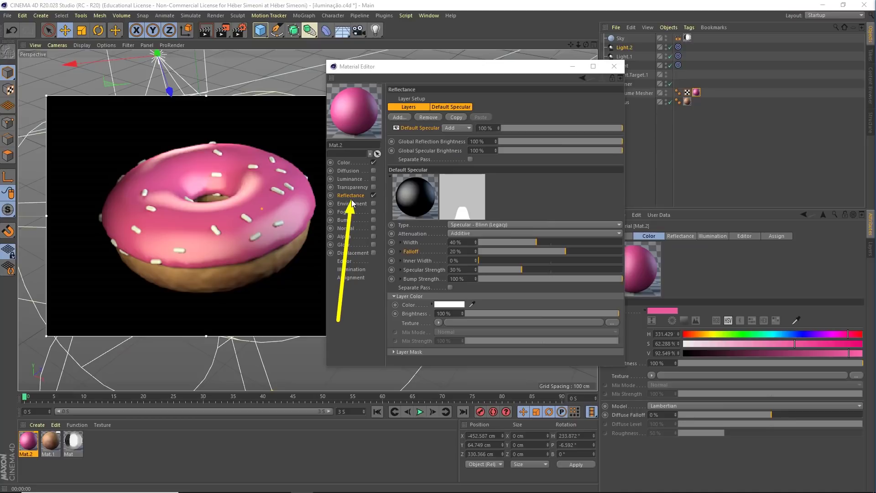
{"action": "left_click", "coordinate": [401, 118]}
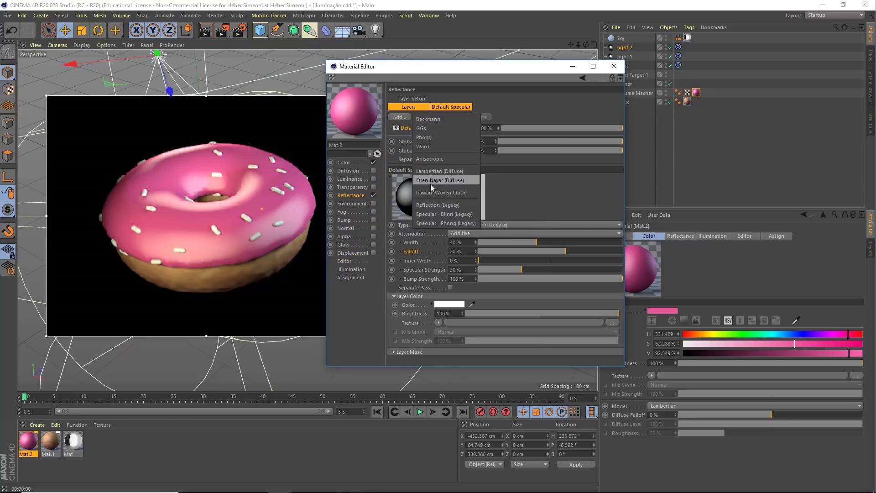
- Add a Reflection (Legacy) layer to the frosting material and return to Layer 1
{"action": "left_click", "coordinate": [433, 204]}
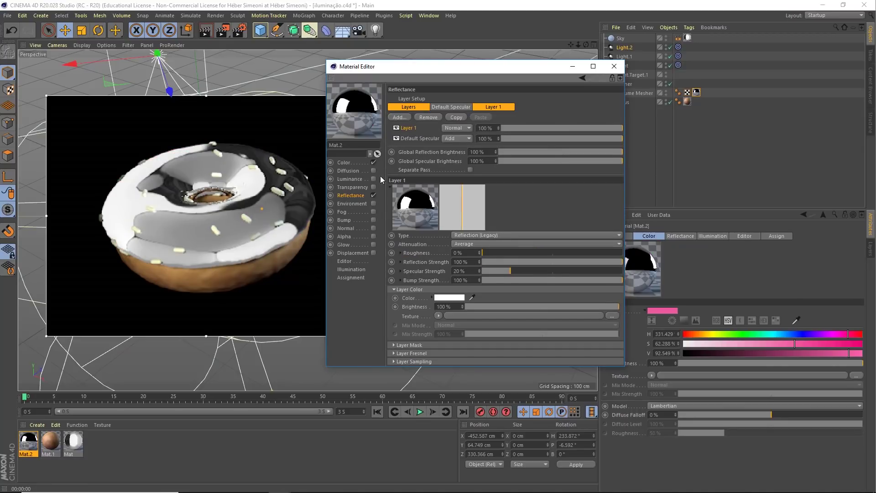
{"action": "left_click", "coordinate": [415, 137]}
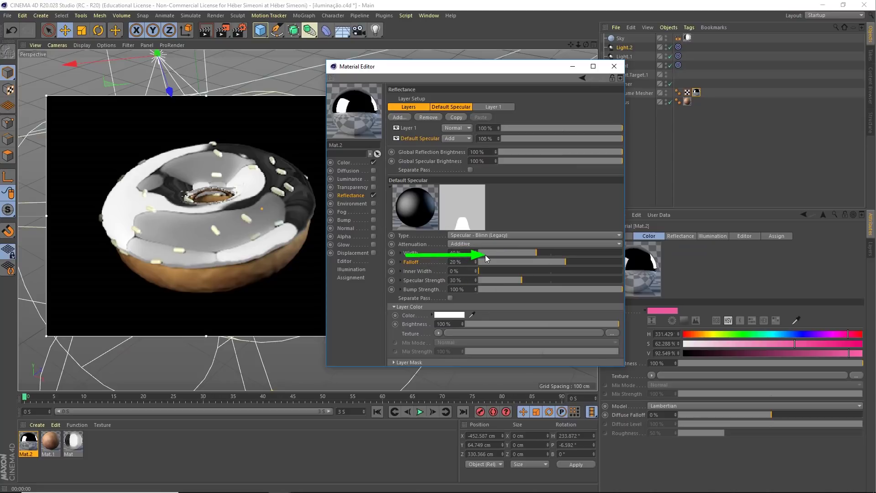
{"action": "left_click", "coordinate": [407, 129]}
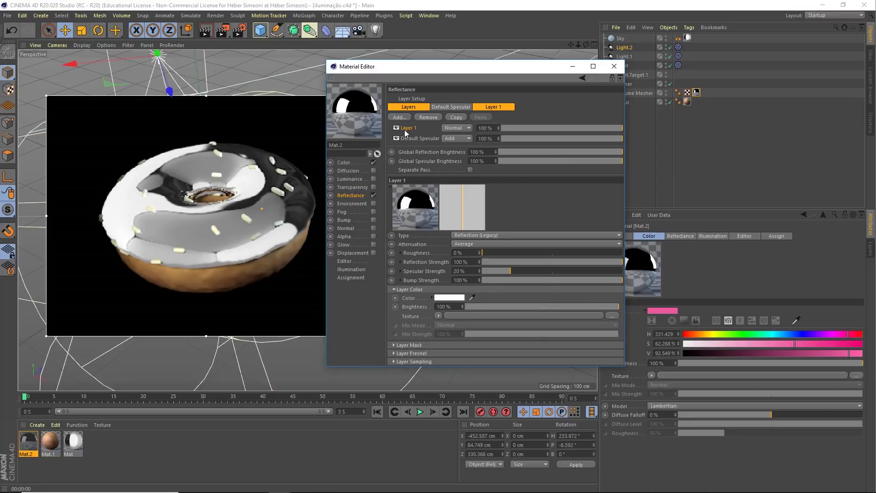
- Set Layer 1's blend opacity to 10% after trying other values
{"action": "left_click", "coordinate": [514, 129]}
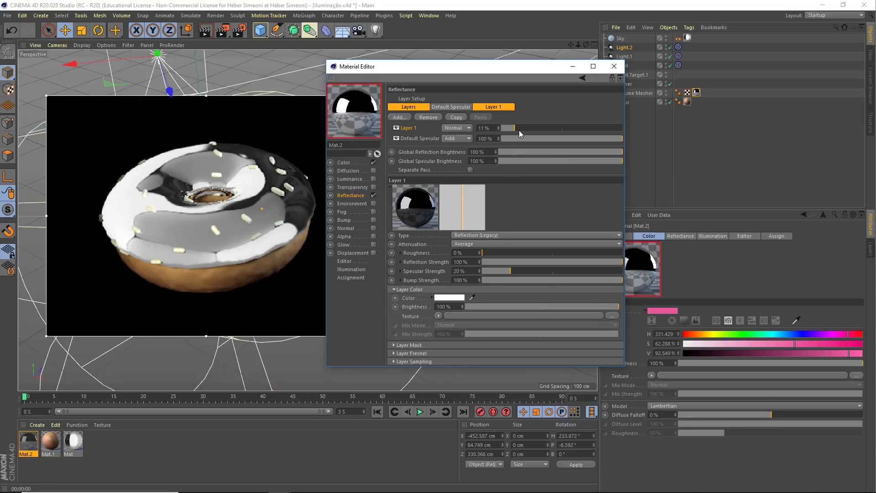
{"action": "left_click", "coordinate": [562, 127]}
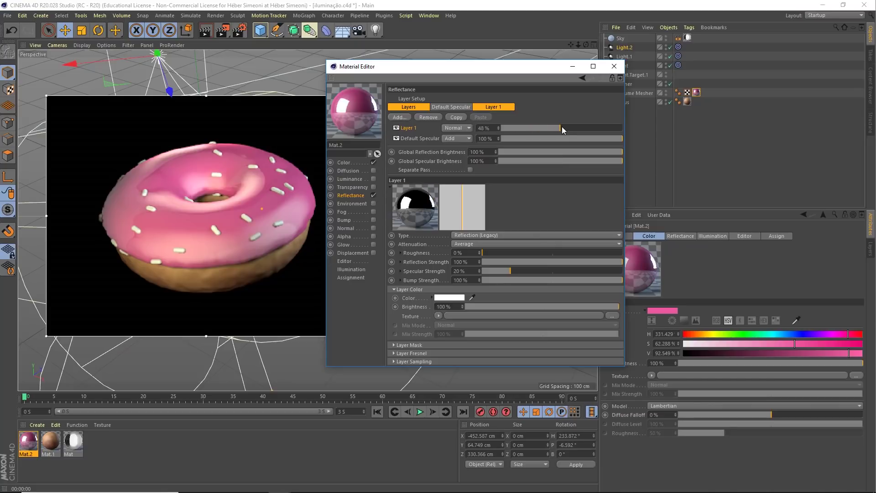
{"action": "left_click_drag", "start_coordinate": [562, 128], "coordinate": [579, 127]}
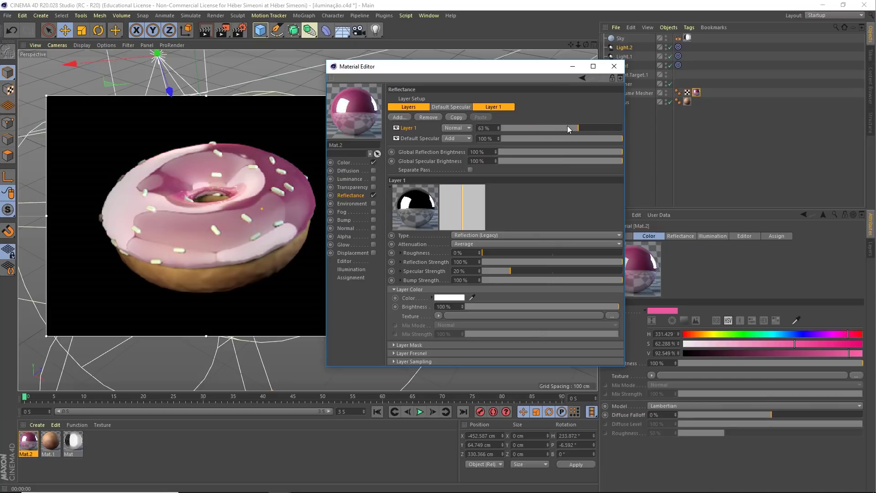
{"action": "left_click", "coordinate": [542, 129]}
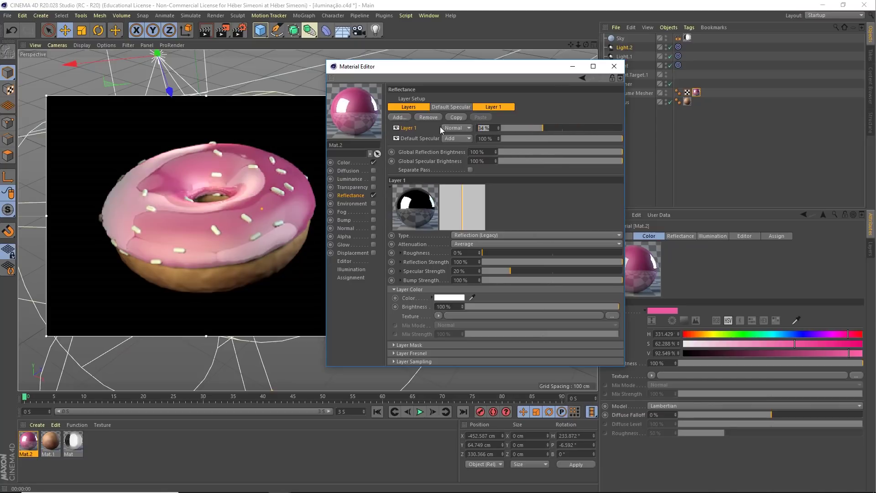
{"action": "type", "text": "10"}
{"action": "key", "text": "Return"}
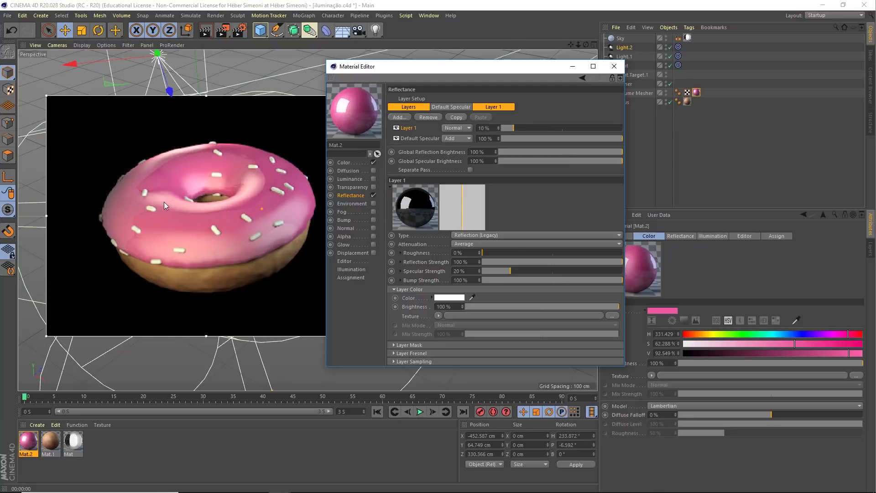
{"action": "left_click", "coordinate": [483, 128]}
{"action": "type", "text": "20"}
{"action": "key", "text": "Return"}
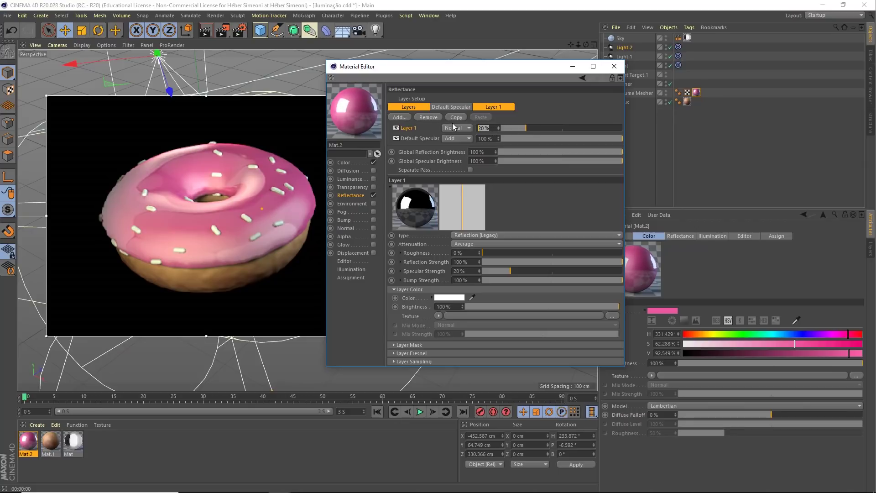
{"action": "type", "text": "10"}
{"action": "key", "text": "Return"}
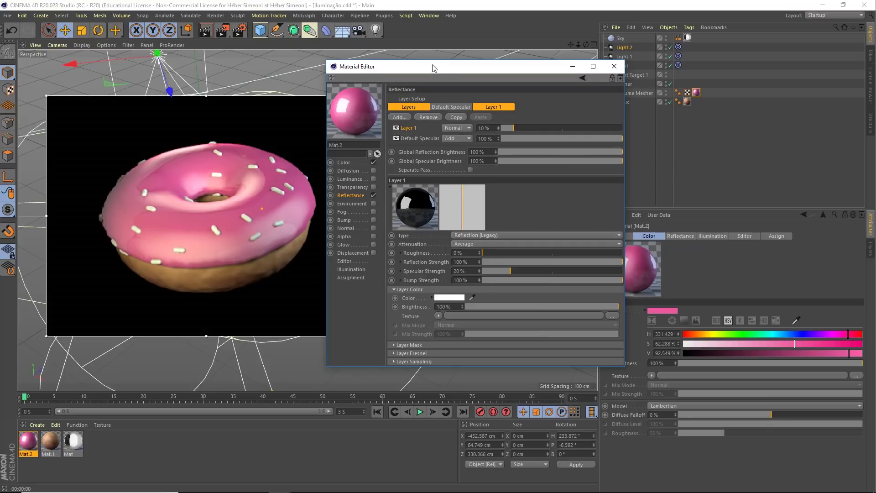
{"action": "left_click_drag", "start_coordinate": [433, 68], "coordinate": [446, 74]}
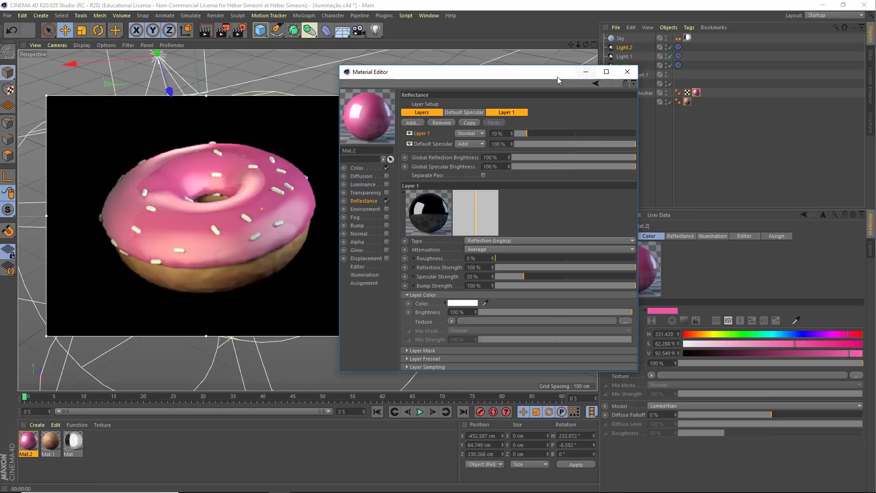
- Close the frosting material editor and toggle the Sky object's visibility off and back on
{"action": "left_click", "coordinate": [627, 72]}
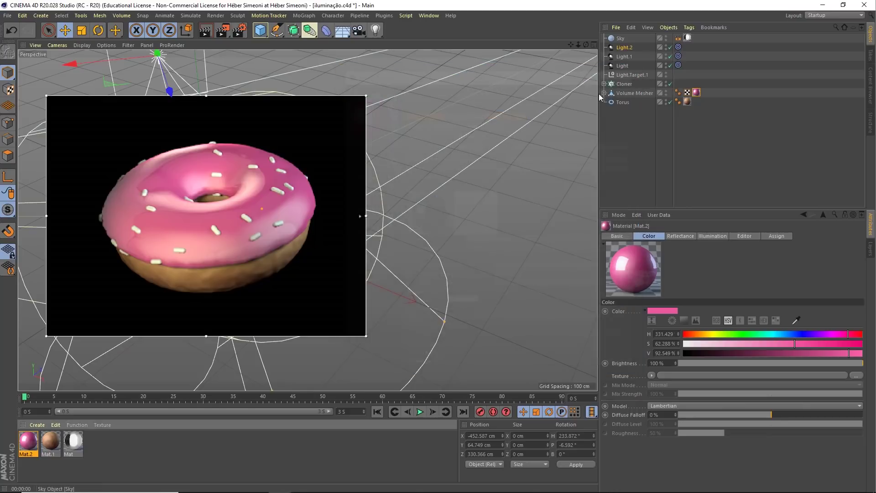
{"action": "left_click", "coordinate": [666, 40]}
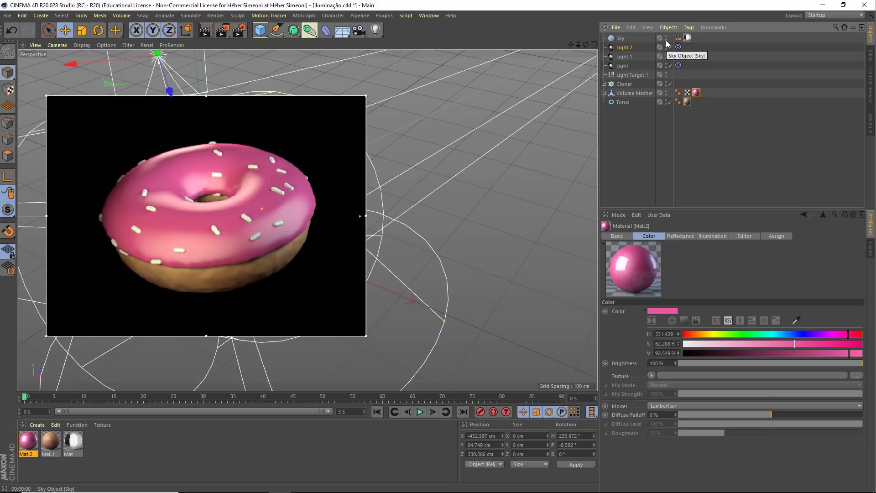
{"action": "left_click", "coordinate": [666, 40]}
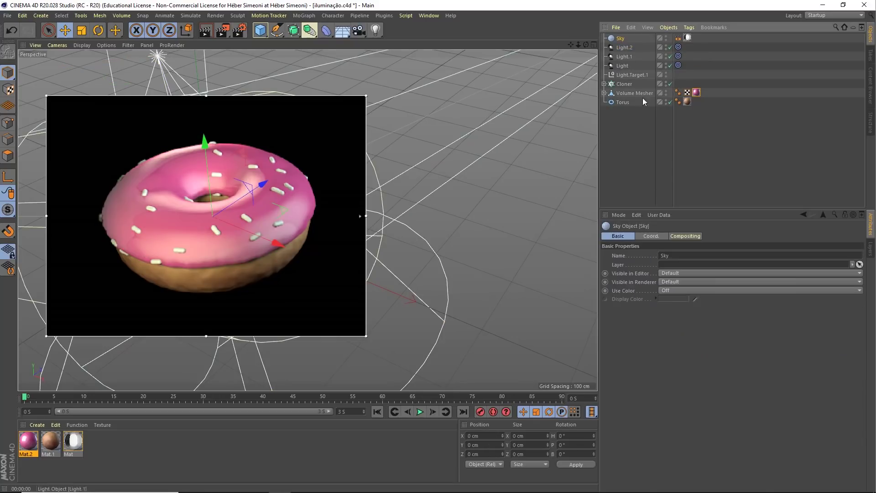
{"action": "left_click", "coordinate": [631, 148]}
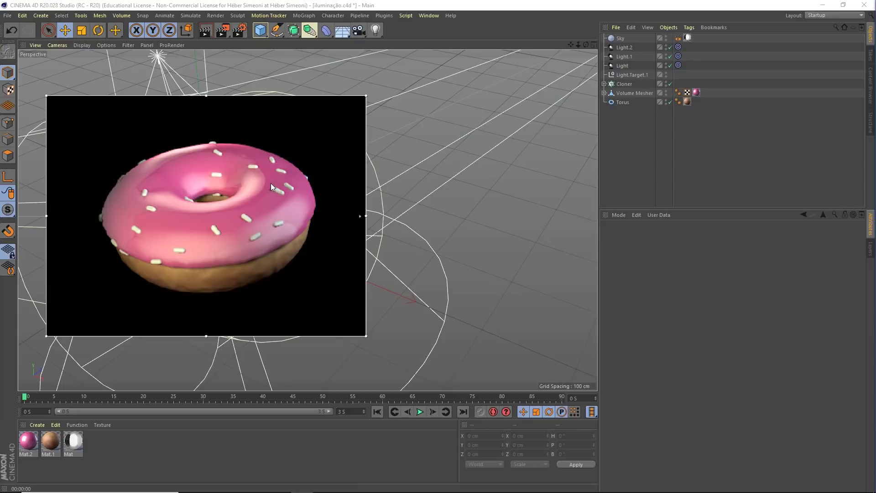
- Reframe the render region around the whole donut and select the sprinkle Cloner
{"action": "left_click_drag", "start_coordinate": [271, 182], "coordinate": [371, 166], "text": "alt"}
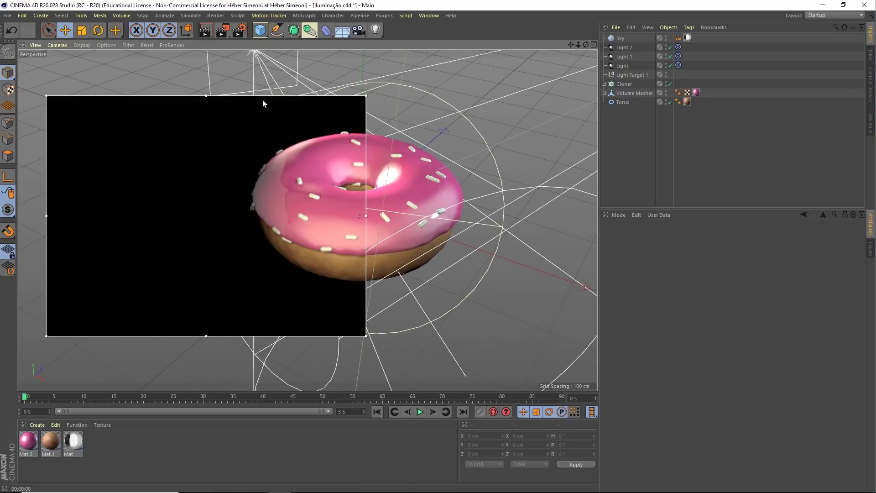
{"action": "left_click_drag", "start_coordinate": [261, 96], "coordinate": [406, 91]}
{"action": "left_click_drag", "start_coordinate": [381, 178], "coordinate": [377, 188], "text": "alt"}
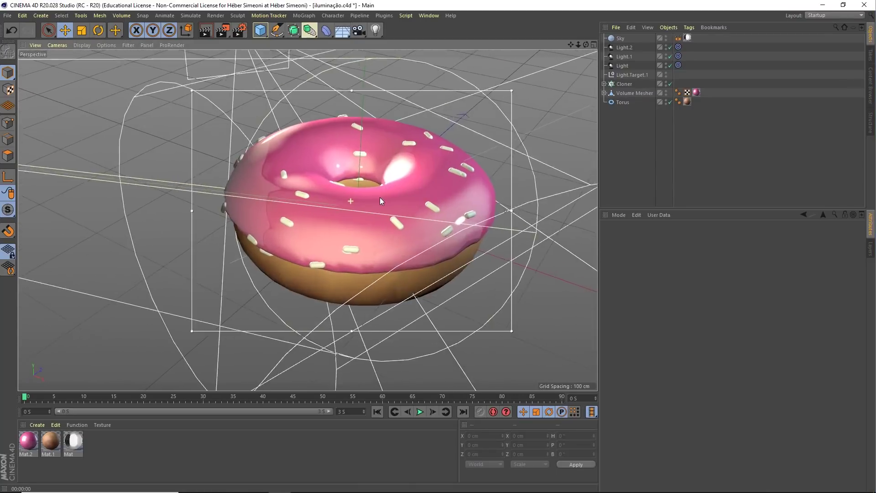
{"action": "left_click_drag", "start_coordinate": [193, 211], "coordinate": [145, 210]}
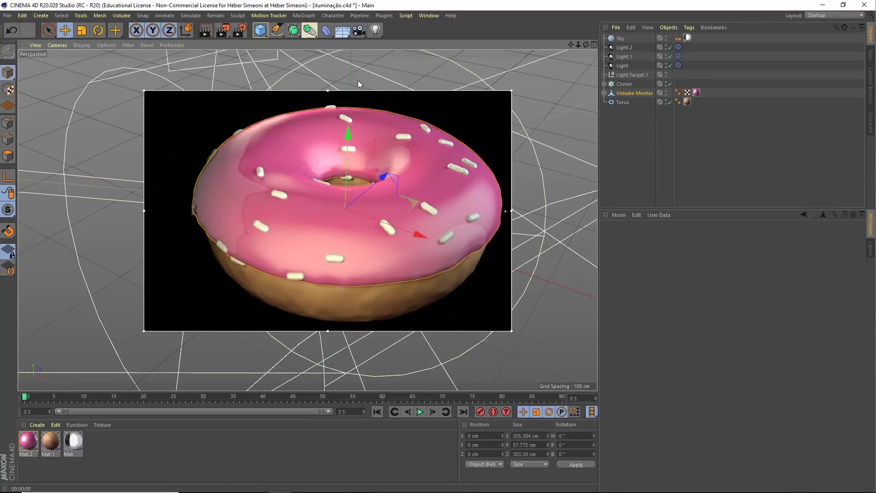
{"action": "left_click", "coordinate": [333, 110]}
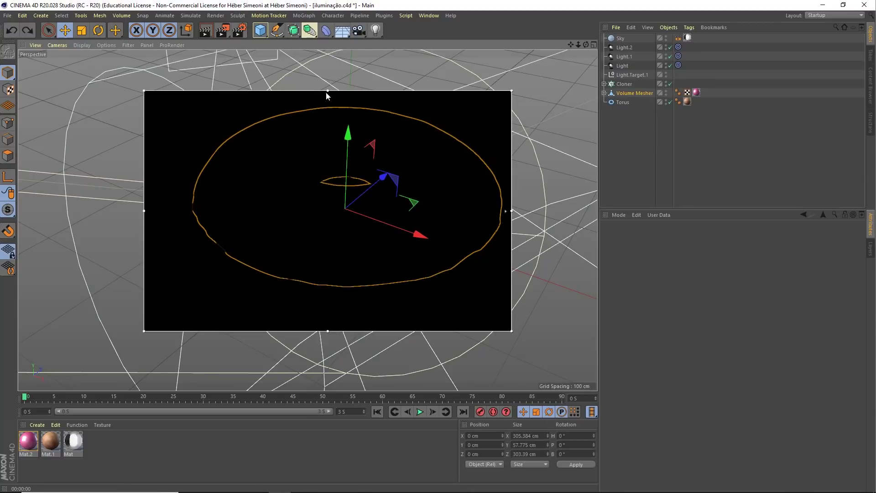
{"action": "left_click_drag", "start_coordinate": [326, 91], "coordinate": [327, 59]}
{"action": "left_click_drag", "start_coordinate": [512, 196], "coordinate": [544, 195]}
{"action": "left_click_drag", "start_coordinate": [343, 331], "coordinate": [343, 353]}
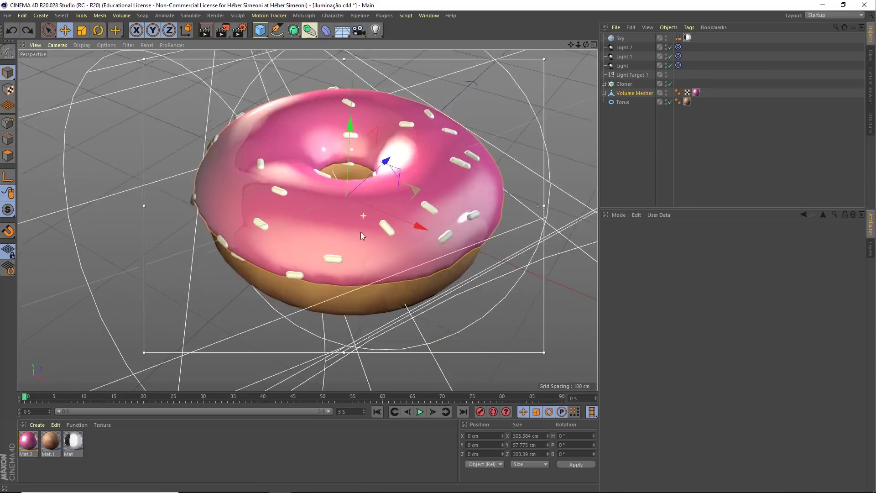
{"action": "left_click_drag", "start_coordinate": [361, 232], "coordinate": [362, 206], "text": "alt"}
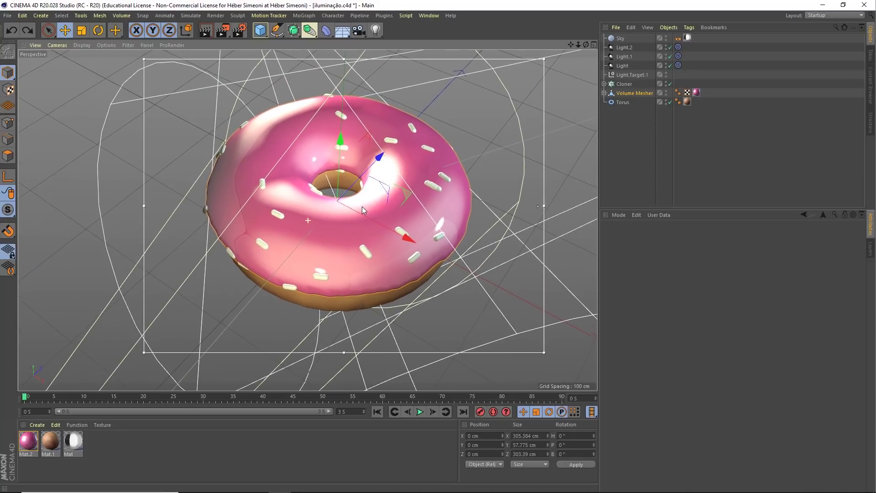
{"action": "left_click", "coordinate": [669, 156]}
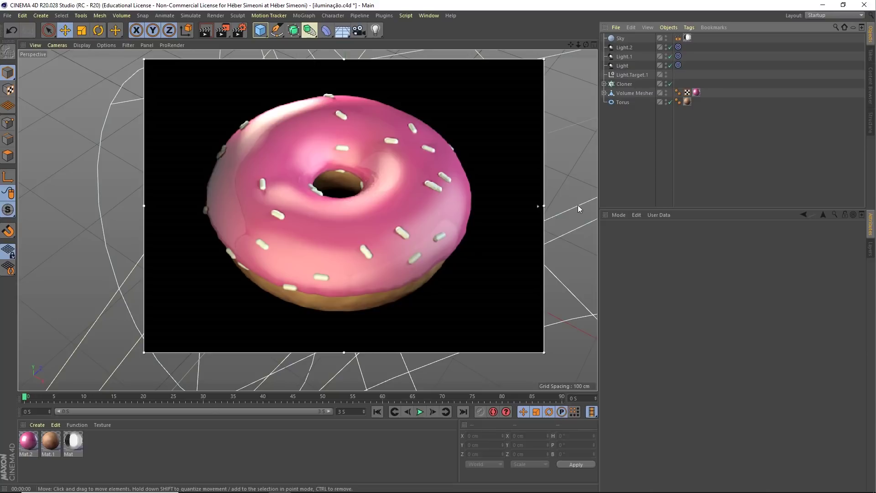
{"action": "left_click", "coordinate": [623, 86]}
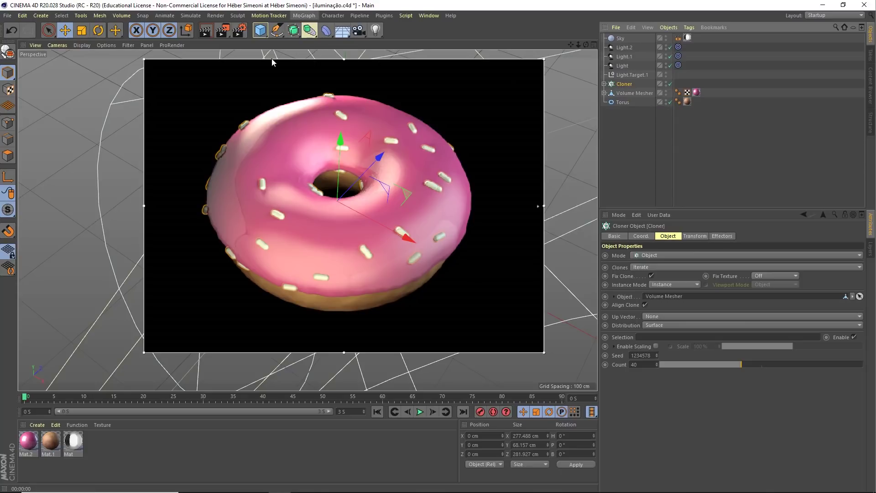
- Add a MoGraph Random effector to the sprinkle Cloner and re-render the viewport region
{"action": "left_click", "coordinate": [302, 17]}
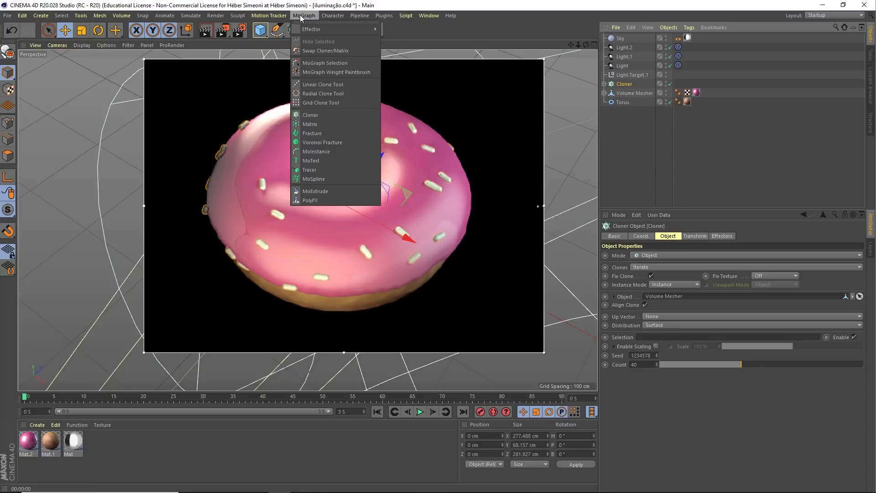
{"action": "mouse_move", "coordinate": [322, 29]}
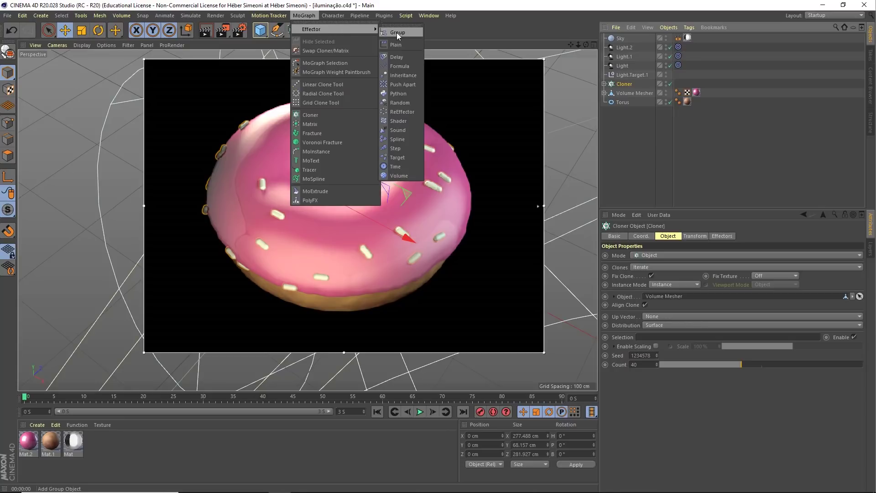
{"action": "left_click", "coordinate": [394, 103]}
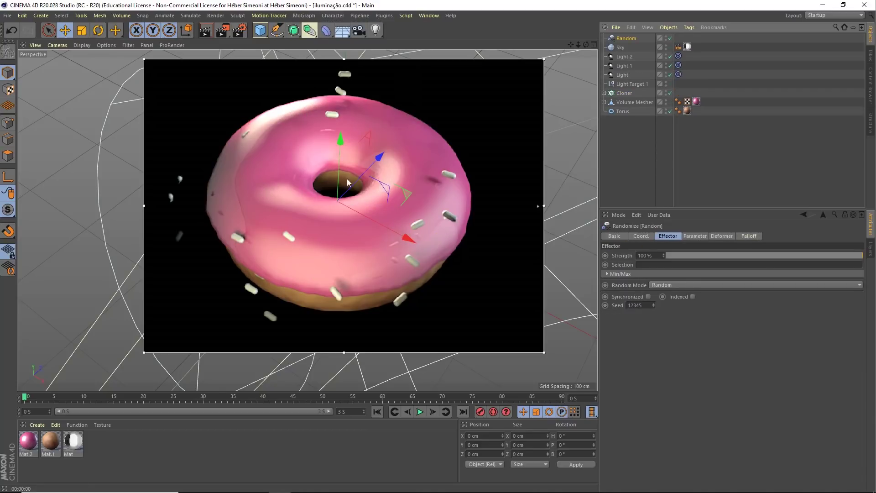
{"action": "left_click_drag", "start_coordinate": [347, 179], "coordinate": [394, 84], "text": "alt"}
{"action": "key", "text": "ctrl+r"}
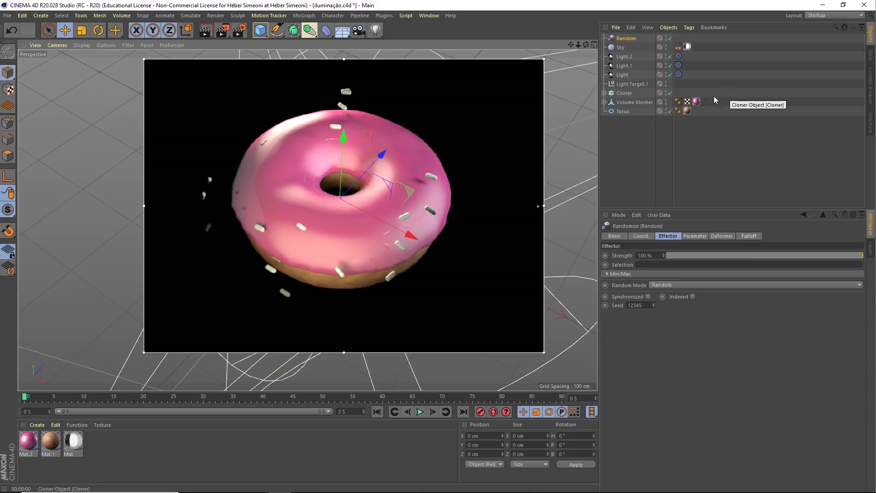
{"action": "left_click", "coordinate": [627, 93]}
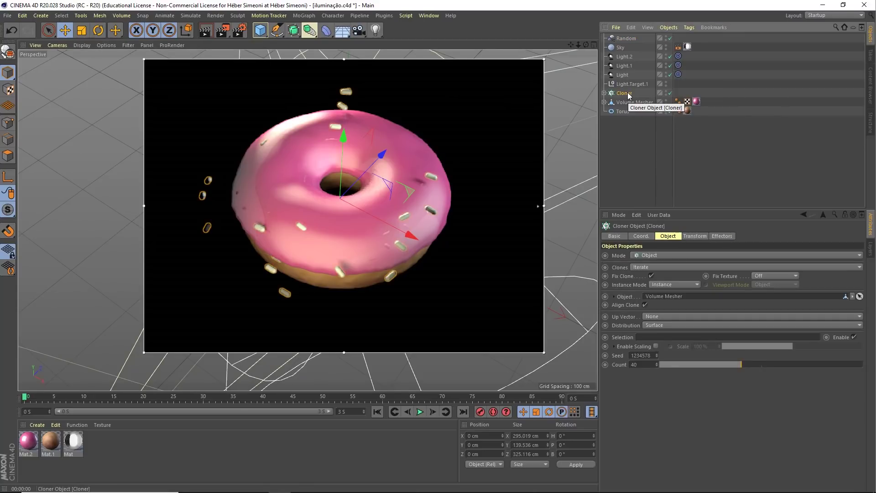
{"action": "left_click", "coordinate": [306, 17]}
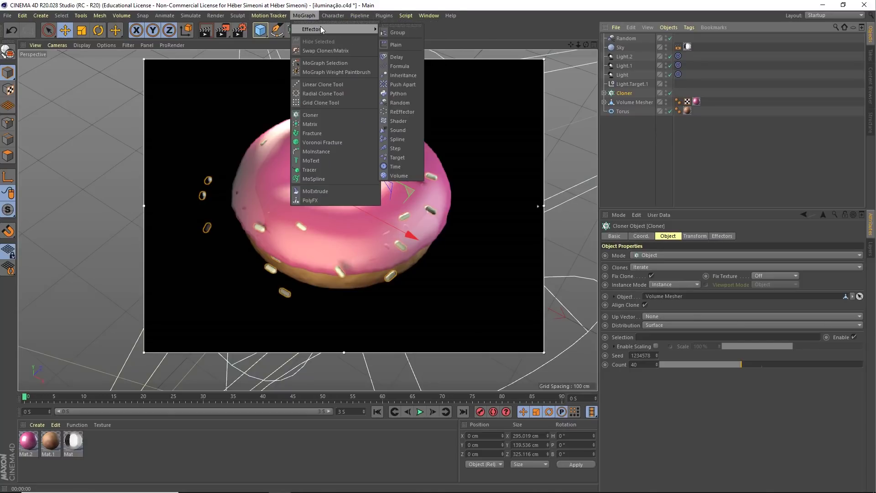
{"action": "mouse_move", "coordinate": [336, 29]}
{"action": "left_click", "coordinate": [625, 40]}
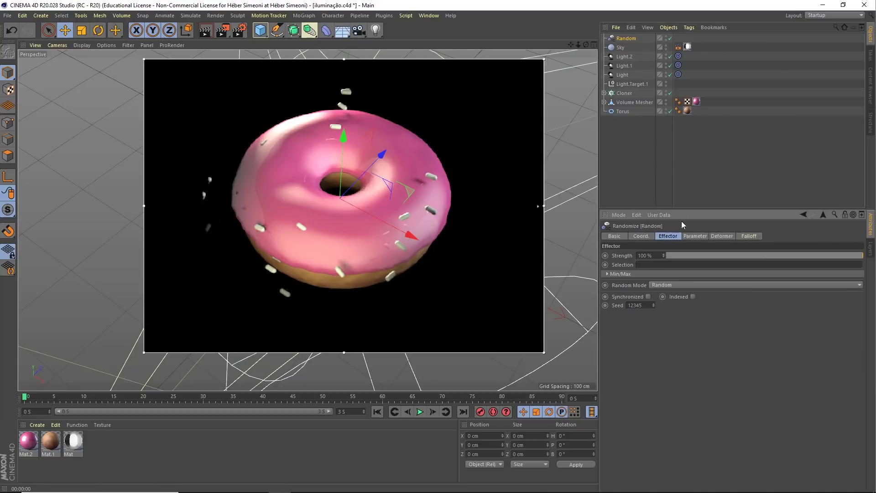
- On the Random effector, turn off Position and enable Rotation with R.B at 360°
{"action": "left_click", "coordinate": [697, 236]}
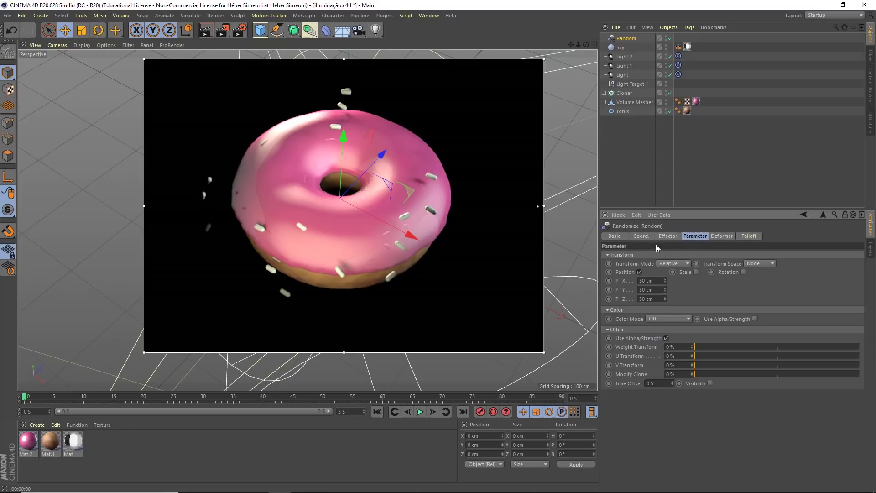
{"action": "left_click", "coordinate": [639, 272]}
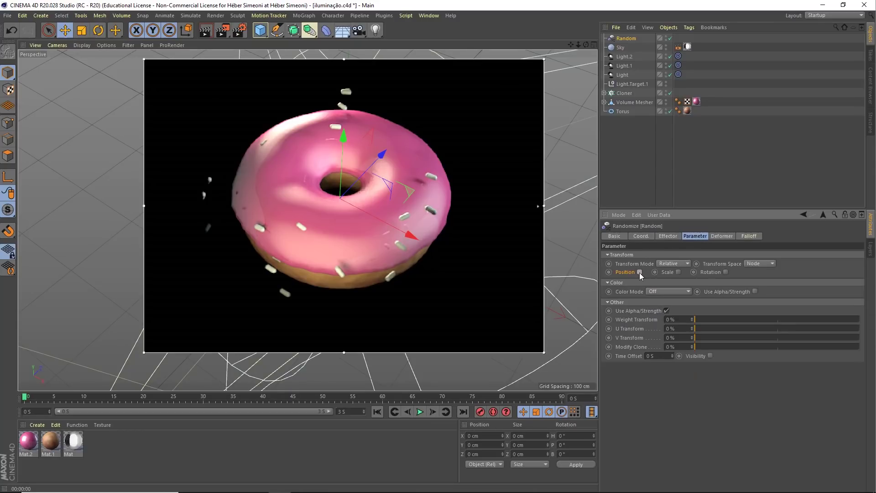
{"action": "left_click", "coordinate": [639, 272]}
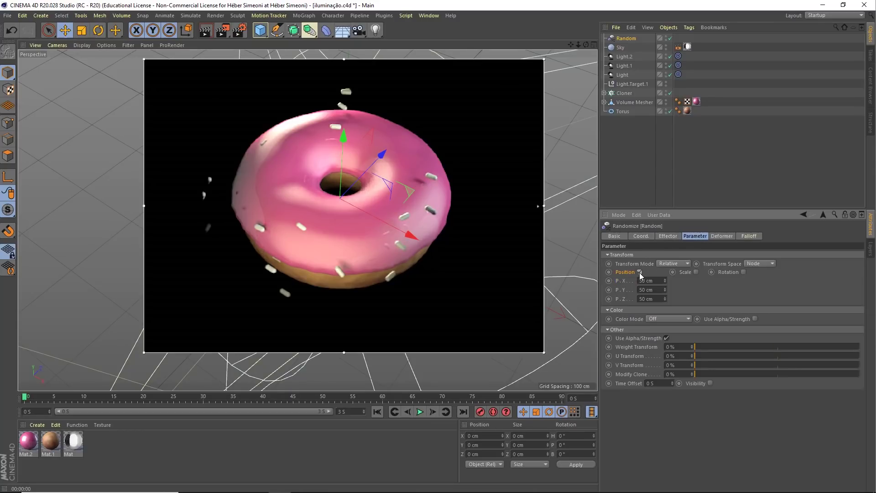
{"action": "left_click", "coordinate": [639, 273]}
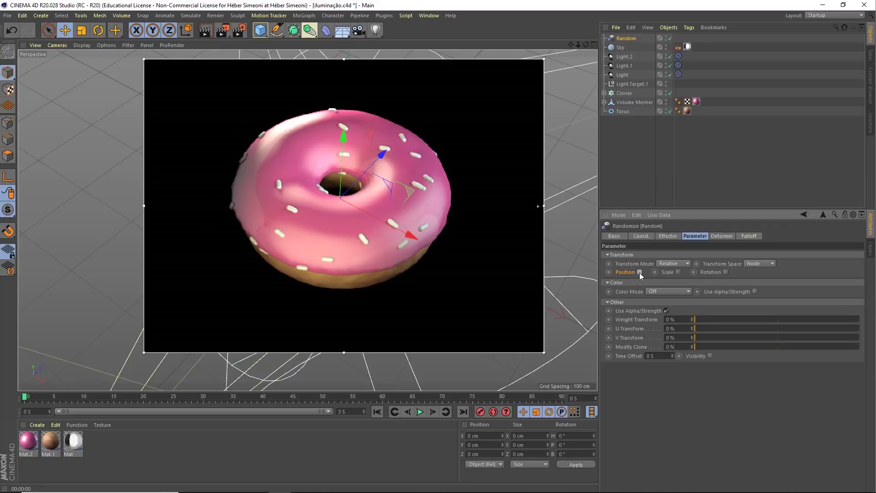
{"action": "left_click", "coordinate": [725, 272]}
{"action": "left_click", "coordinate": [725, 271]}
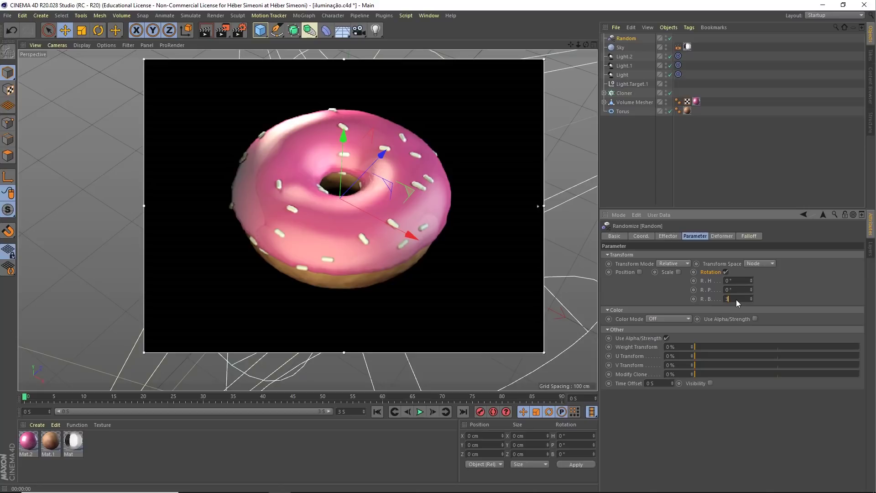
{"action": "type", "text": "360"}
{"action": "key", "text": "Return"}
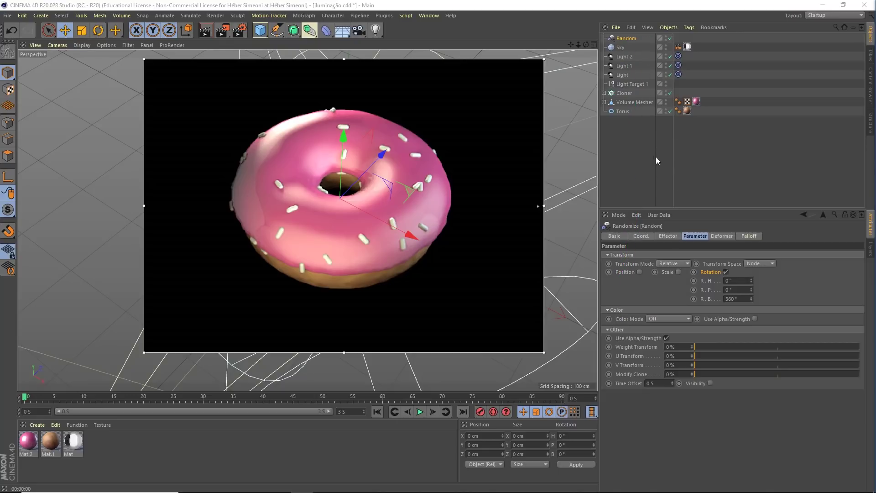
- Set the effector's Color Mode to Effector Color and Blending Mode to Add, after comparing Subtract
{"action": "left_click", "coordinate": [658, 319]}
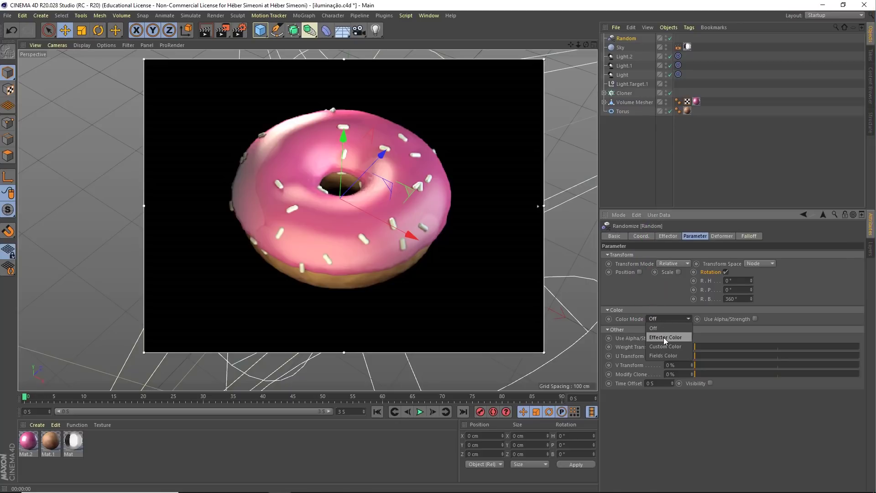
{"action": "left_click", "coordinate": [663, 337]}
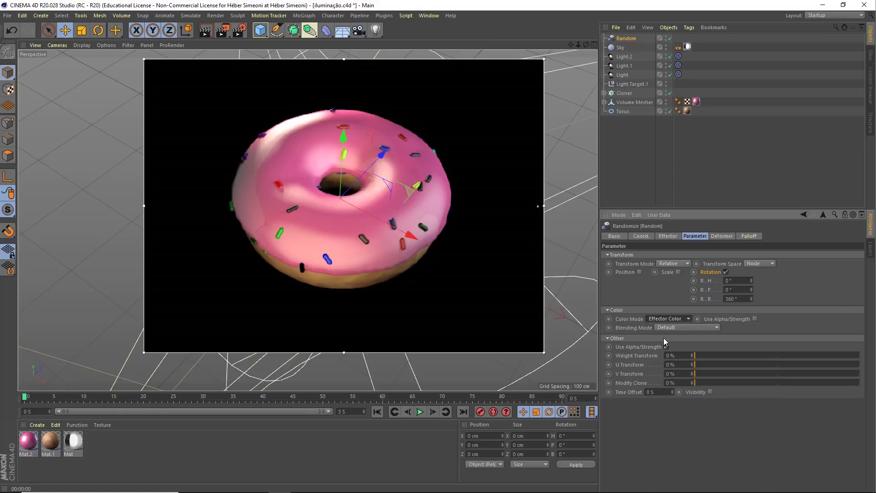
{"action": "left_click", "coordinate": [664, 319]}
{"action": "left_click", "coordinate": [659, 329]}
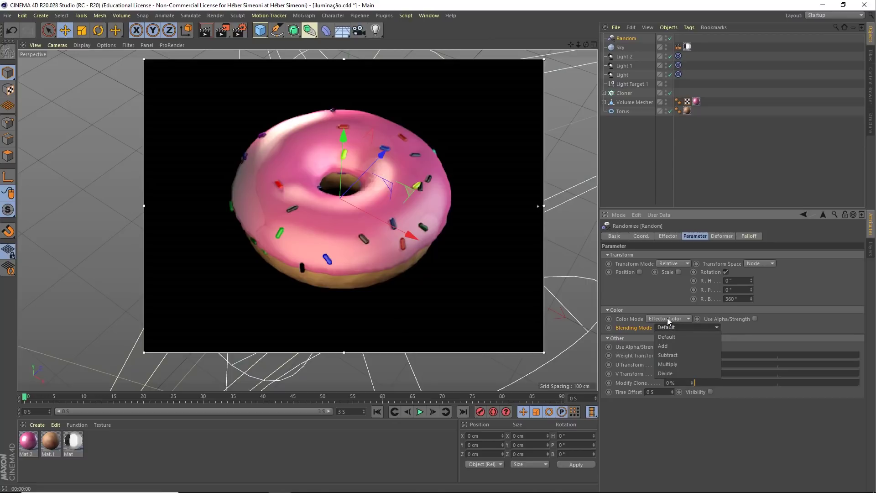
{"action": "left_click", "coordinate": [670, 346]}
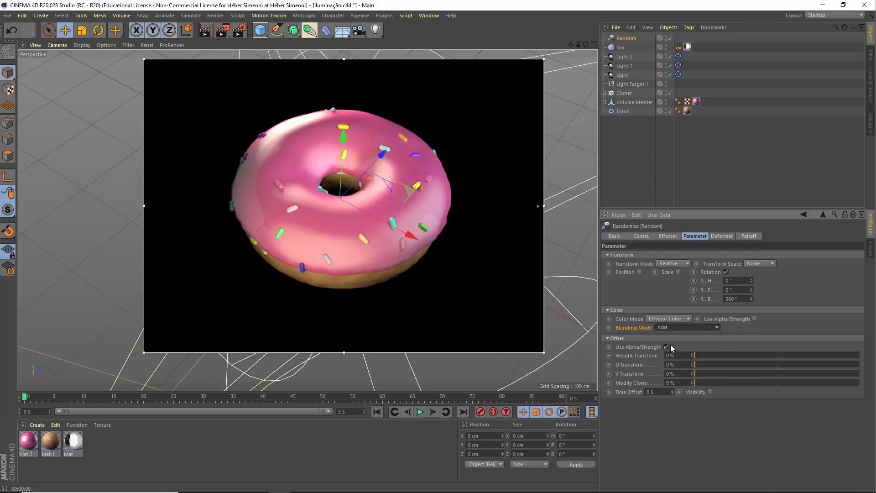
{"action": "left_click", "coordinate": [672, 329]}
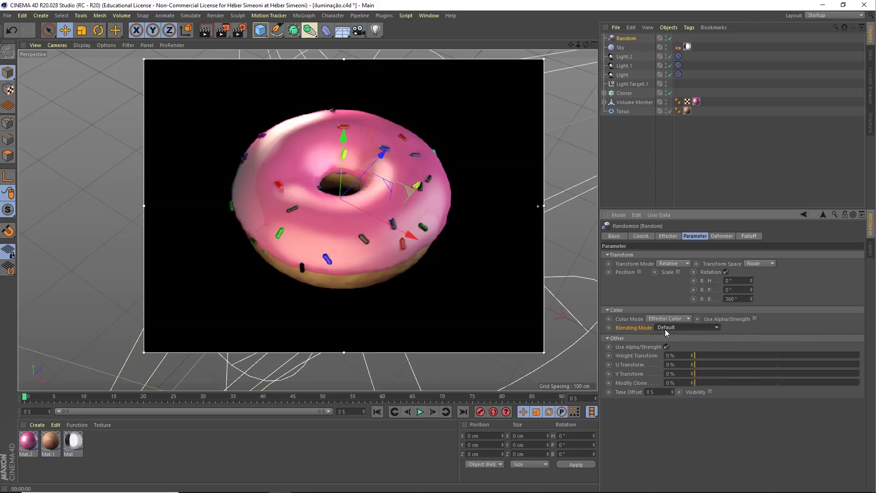
{"action": "left_click", "coordinate": [664, 330]}
{"action": "left_click", "coordinate": [669, 344]}
{"action": "left_click", "coordinate": [666, 328]}
{"action": "left_click", "coordinate": [672, 354]}
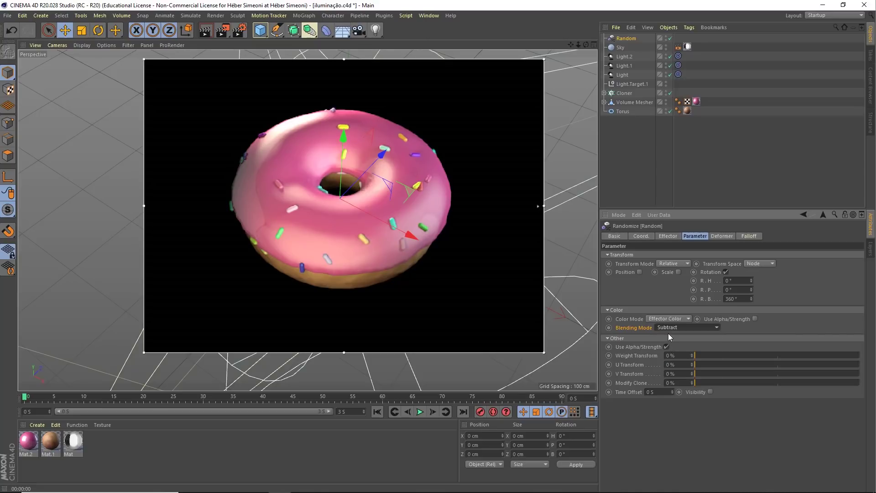
{"action": "left_click", "coordinate": [667, 329]}
{"action": "left_click", "coordinate": [668, 346]}
- Create material Mat.3 and open its editor on the Color channel's texture shader list
{"action": "double_click", "coordinate": [117, 448]}
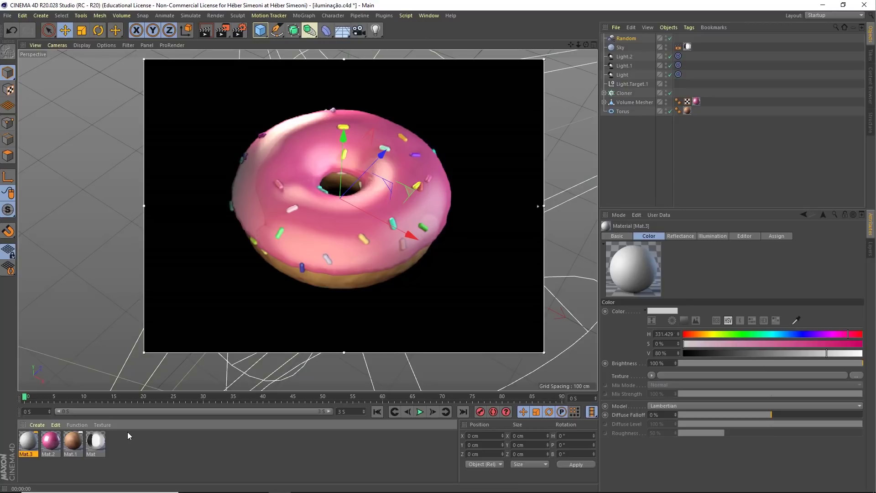
{"action": "double_click", "coordinate": [29, 441]}
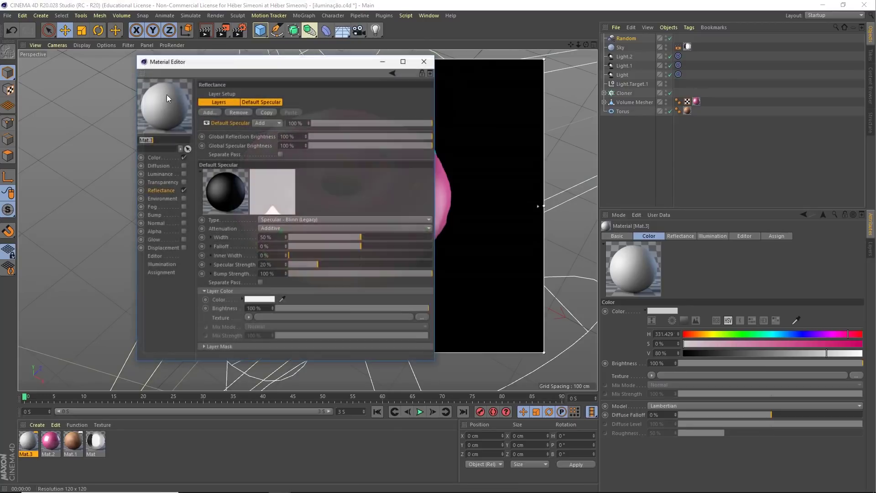
{"action": "left_click_drag", "start_coordinate": [274, 72], "coordinate": [609, 83]}
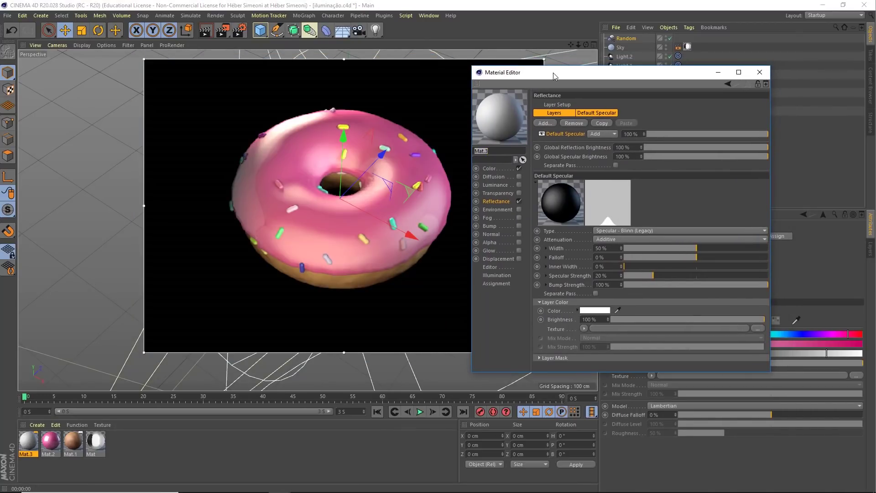
{"action": "left_click", "coordinate": [489, 168]}
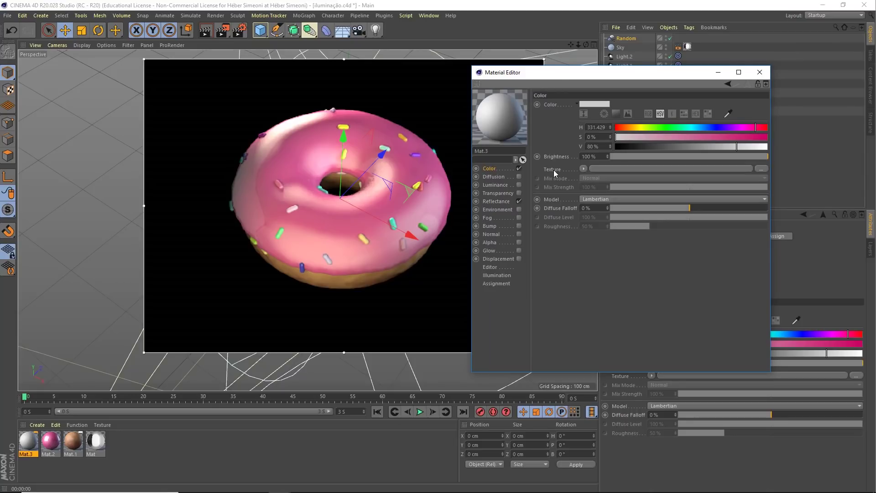
{"action": "left_click", "coordinate": [583, 169]}
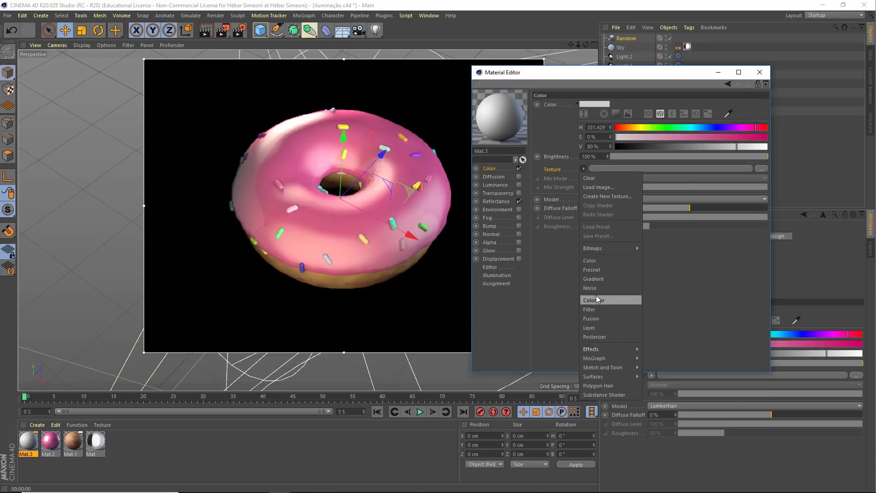
{"action": "mouse_move", "coordinate": [594, 357]}
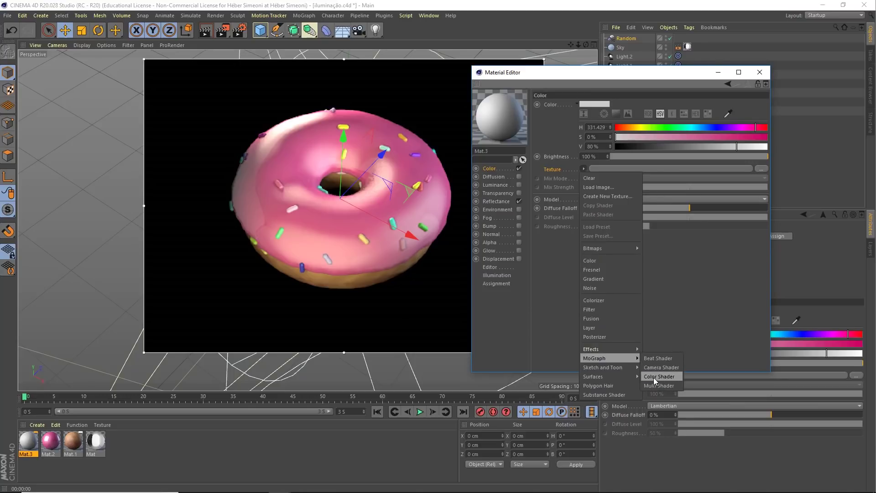
{"action": "left_click", "coordinate": [654, 377]}
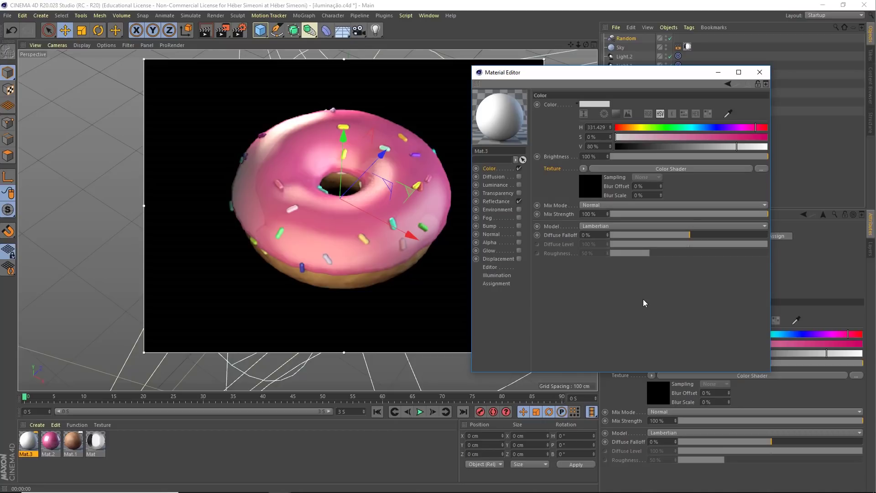
{"action": "mouse_move", "coordinate": [595, 74]}
{"action": "left_mouse_down"}
{"action": "mouse_move", "coordinate": [595, 181]}
{"action": "mouse_move", "coordinate": [596, 117]}
{"action": "left_mouse_up"}
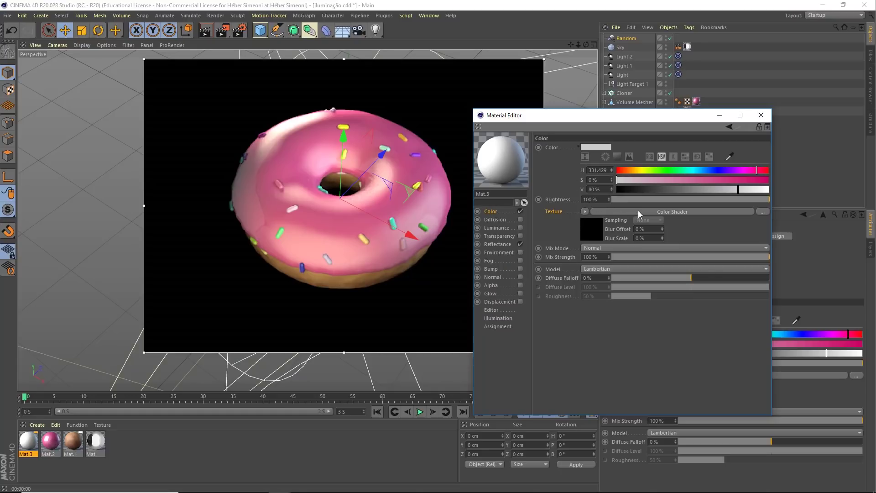
{"action": "left_click_drag", "start_coordinate": [632, 115], "coordinate": [485, 152]}
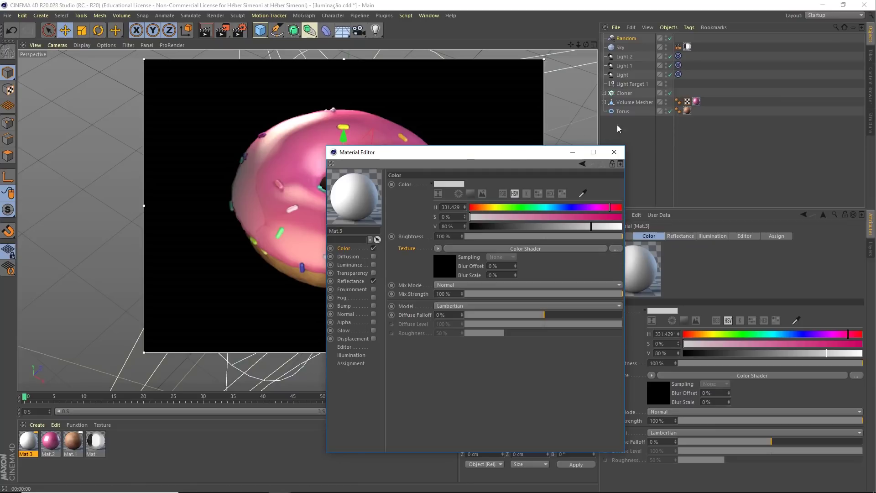
{"action": "left_click_drag", "start_coordinate": [724, 136], "coordinate": [639, 42]}
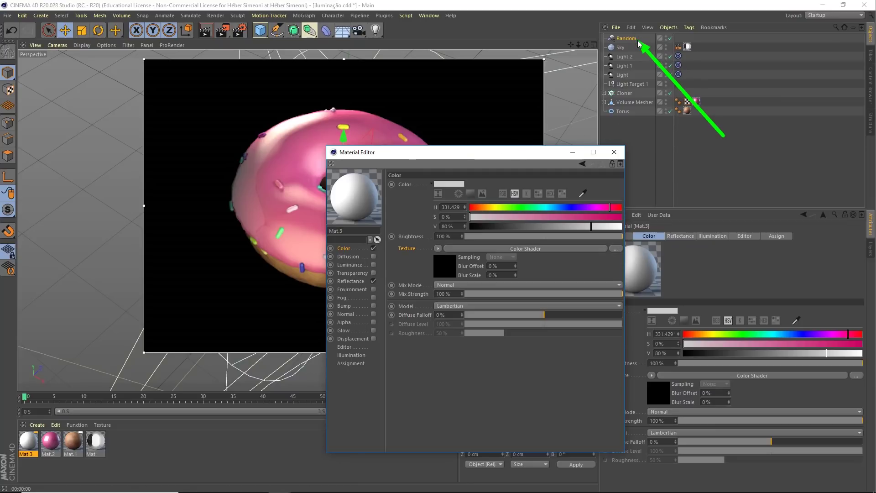
{"action": "left_click_drag", "start_coordinate": [687, 159], "coordinate": [633, 98]}
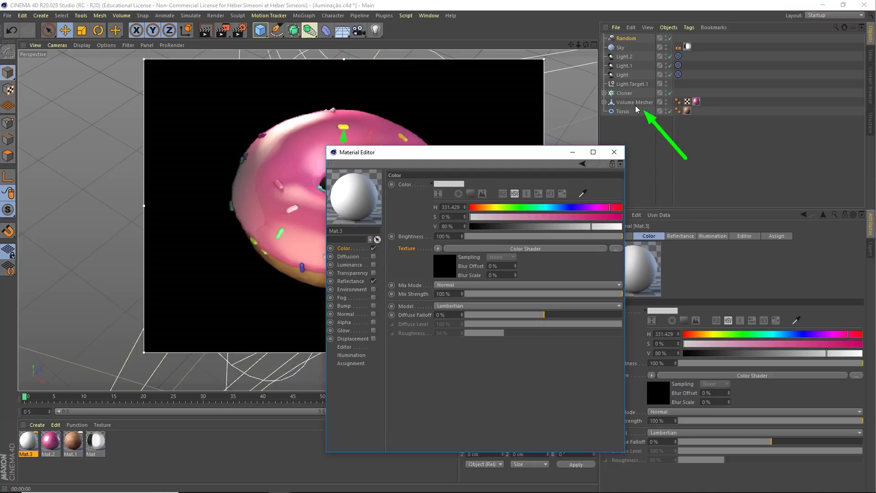
{"action": "left_click_drag", "start_coordinate": [687, 159], "coordinate": [635, 42]}
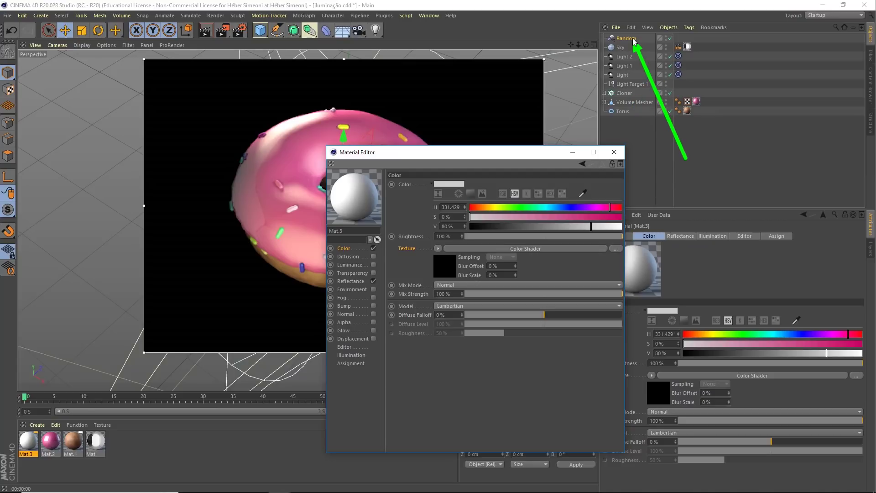
{"action": "left_click_drag", "start_coordinate": [687, 158], "coordinate": [346, 251]}
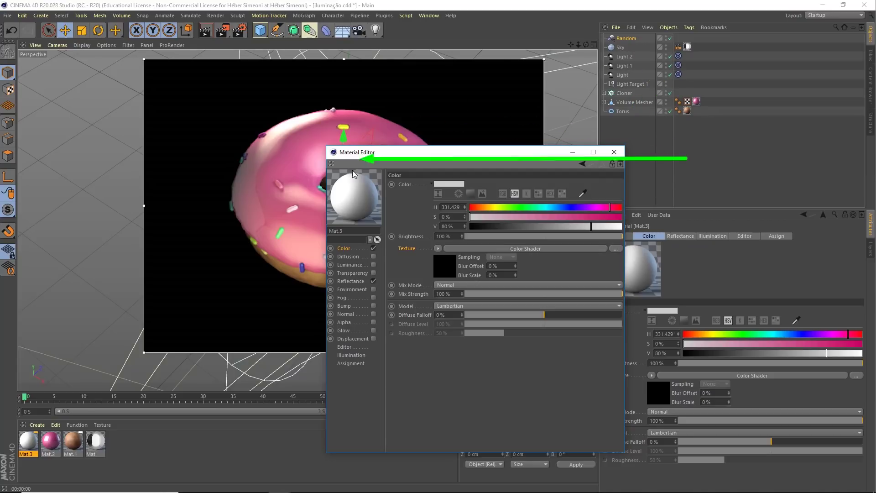
{"action": "left_click_drag", "start_coordinate": [686, 158], "coordinate": [31, 439]}
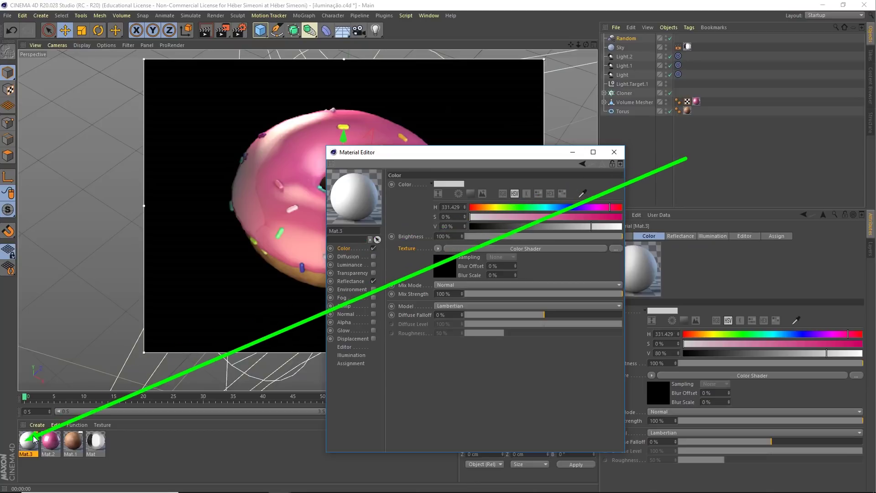
{"action": "left_click_drag", "start_coordinate": [687, 158], "coordinate": [543, 247]}
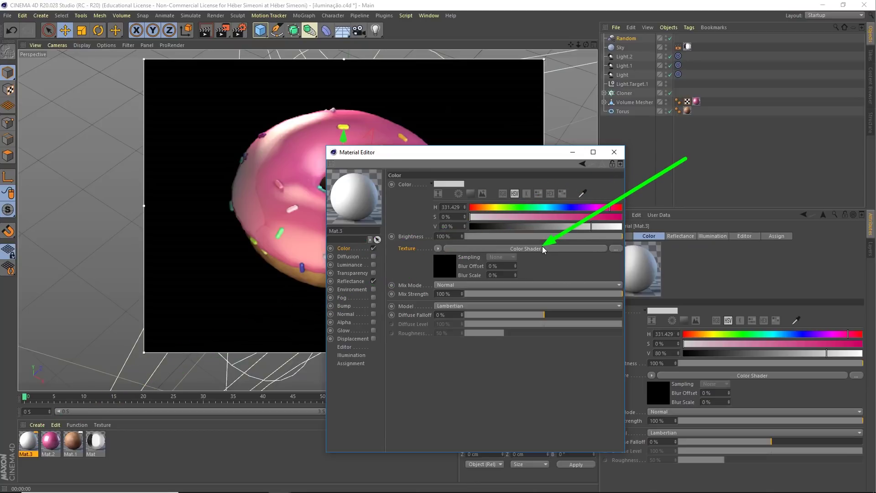
{"action": "mouse_move", "coordinate": [476, 154]}
{"action": "left_mouse_down"}
{"action": "mouse_move", "coordinate": [620, 100]}
{"action": "mouse_move", "coordinate": [601, 115]}
{"action": "left_mouse_up"}
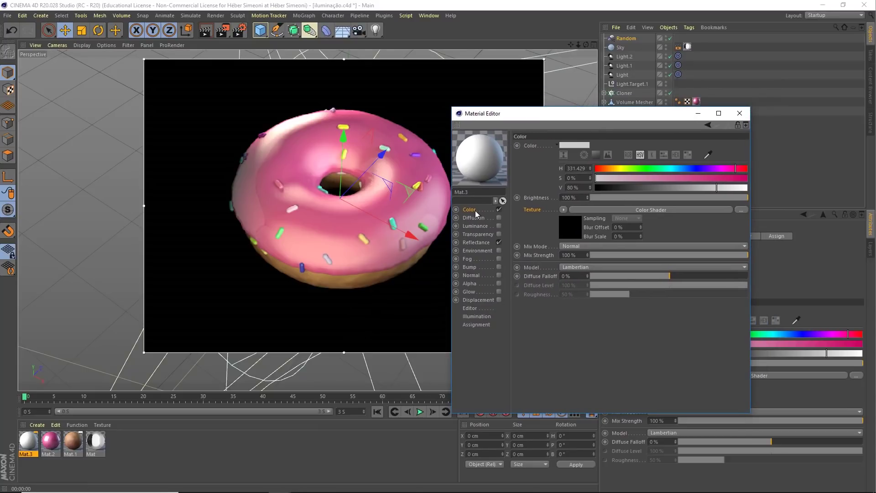
- Set Mat.3's Default Specular width to 25% and specular strength to 100%
{"action": "left_click", "coordinate": [474, 243]}
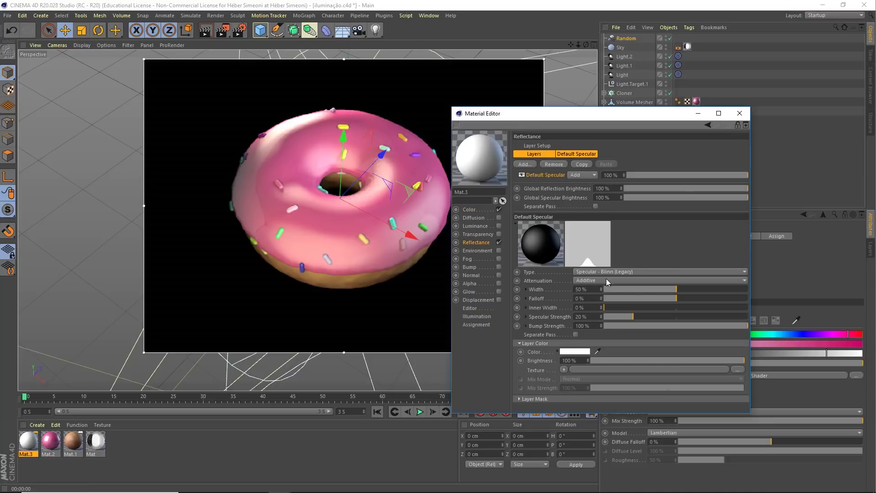
{"action": "left_click_drag", "start_coordinate": [642, 289], "coordinate": [656, 289]}
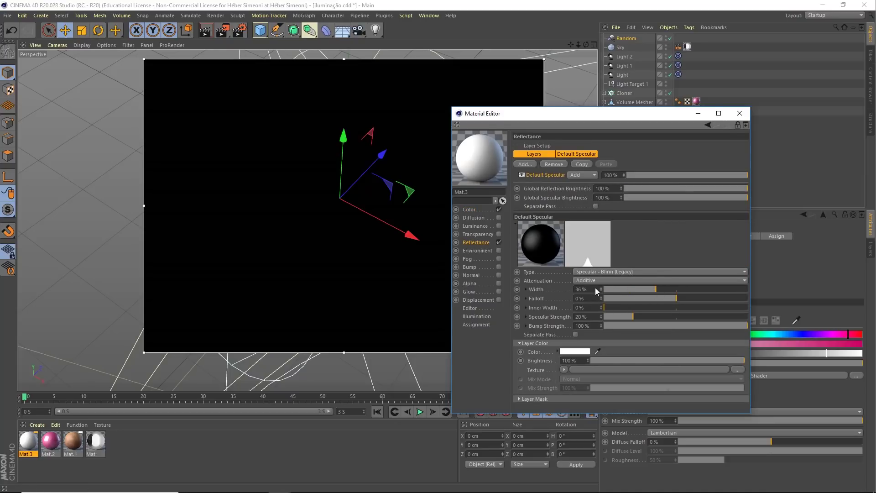
{"action": "left_click_drag", "start_coordinate": [595, 291], "coordinate": [554, 292]}
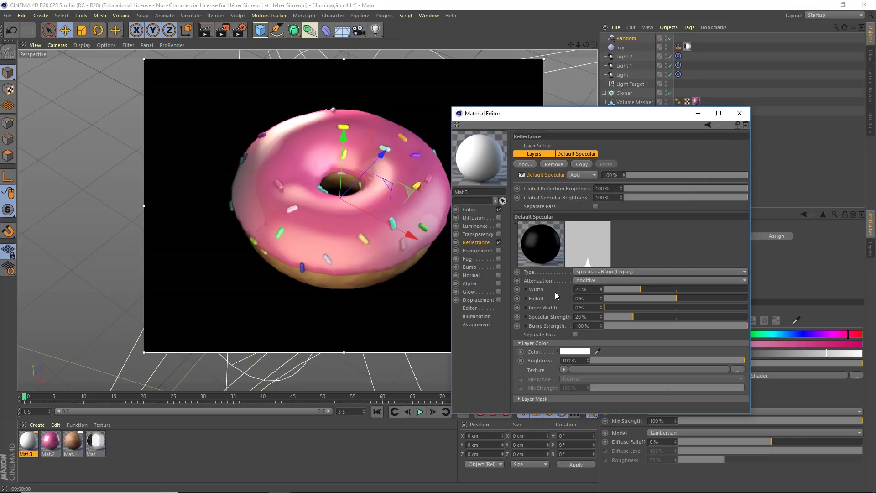
{"action": "left_click", "coordinate": [552, 319]}
{"action": "mouse_move", "coordinate": [630, 316]}
{"action": "left_mouse_down"}
{"action": "mouse_move", "coordinate": [756, 322]}
{"action": "mouse_move", "coordinate": [704, 320]}
{"action": "left_mouse_up"}
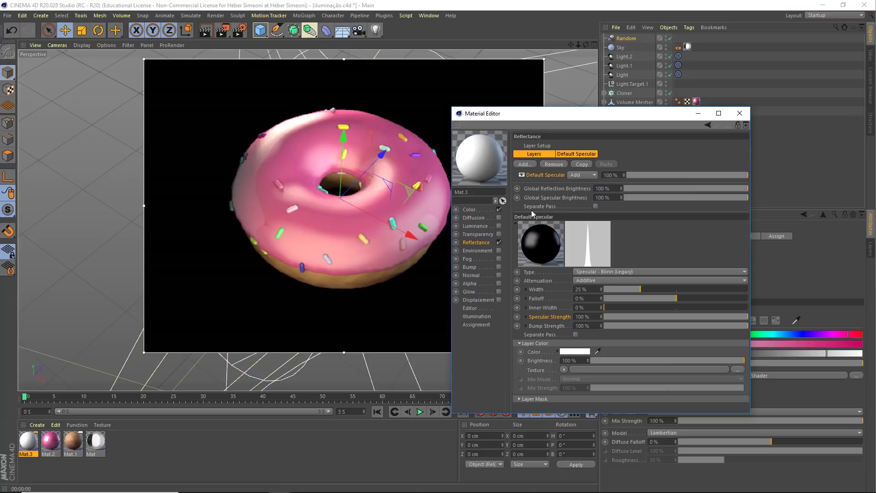
- Toggle the Default Specular layer and Reflectance channel off and on to compare, then close the editor
{"action": "left_click", "coordinate": [522, 174]}
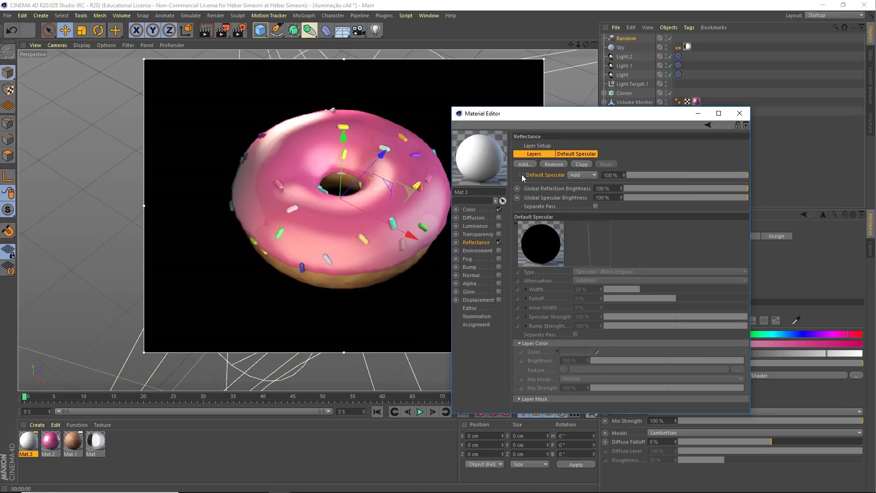
{"action": "left_click", "coordinate": [522, 175]}
{"action": "left_click", "coordinate": [499, 242]}
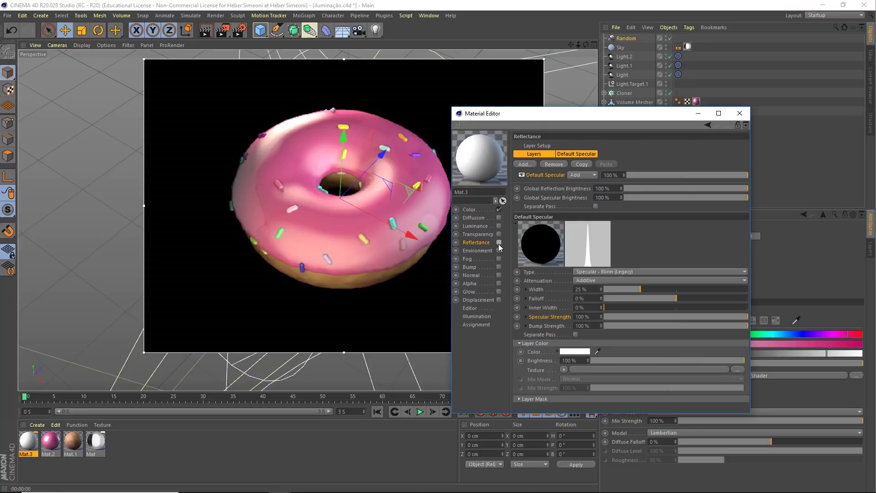
{"action": "left_click", "coordinate": [498, 244]}
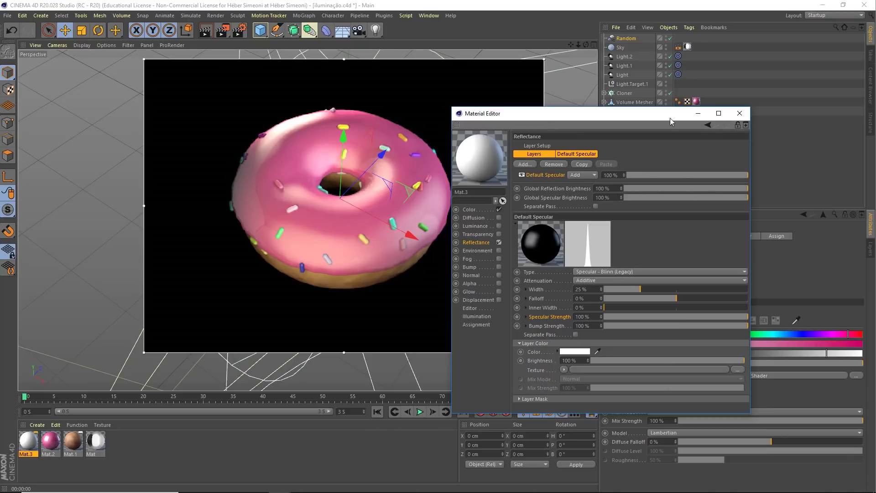
{"action": "left_click", "coordinate": [744, 119]}
- Drag Mat.3 onto the Cloner and reopen Mat.3 in the full material editor
{"action": "left_click", "coordinate": [151, 454]}
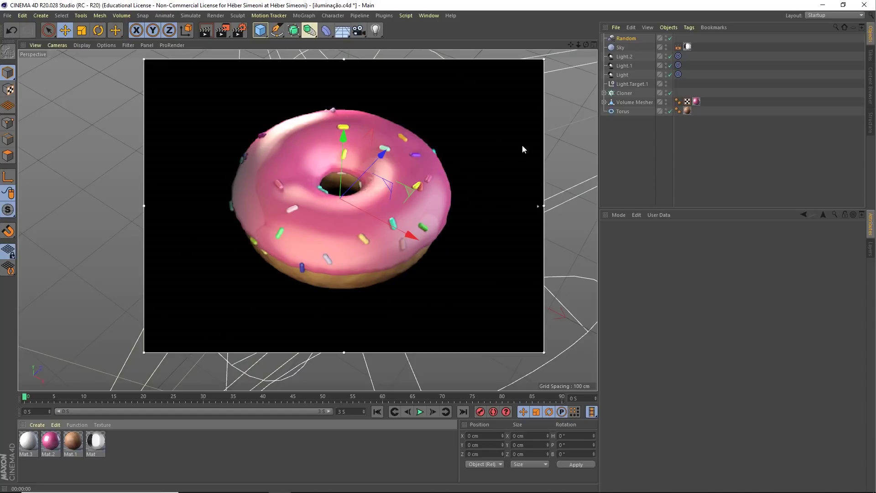
{"action": "left_click_drag", "start_coordinate": [523, 150], "coordinate": [625, 94]}
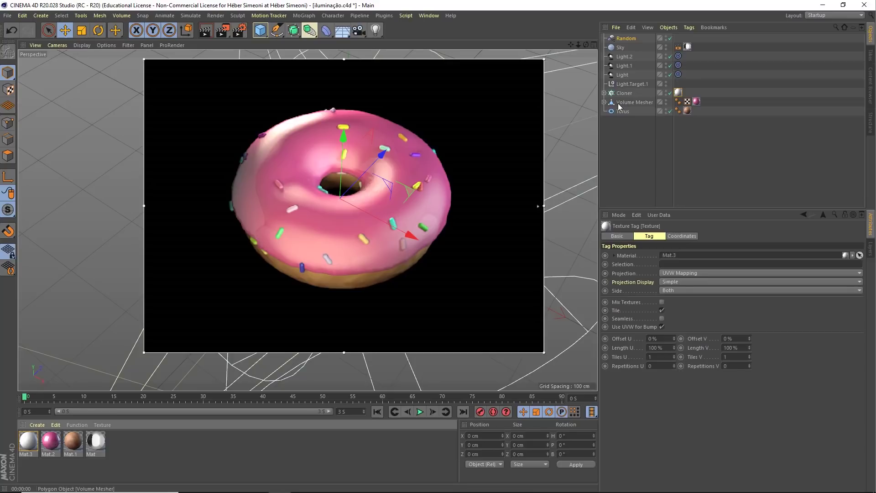
{"action": "left_click", "coordinate": [28, 441]}
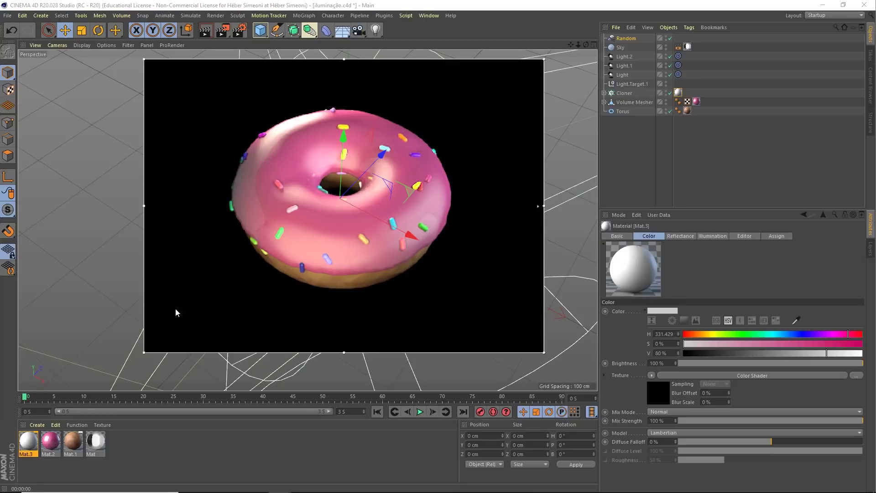
{"action": "left_click_drag", "start_coordinate": [308, 64], "coordinate": [706, 145]}
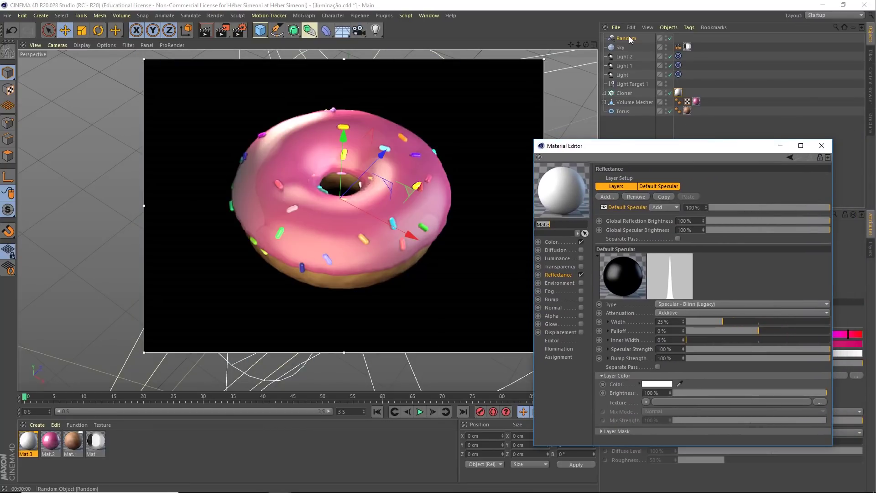
{"action": "left_click", "coordinate": [629, 39]}
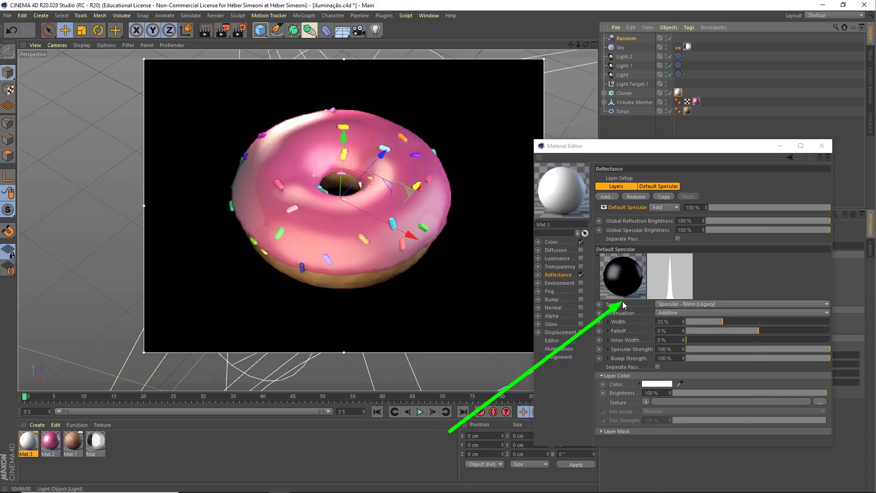
- Adjust Mat.3's specular strength in Reflectance, trying 8% and 100% before ending at 0%
{"action": "left_click", "coordinate": [553, 242]}
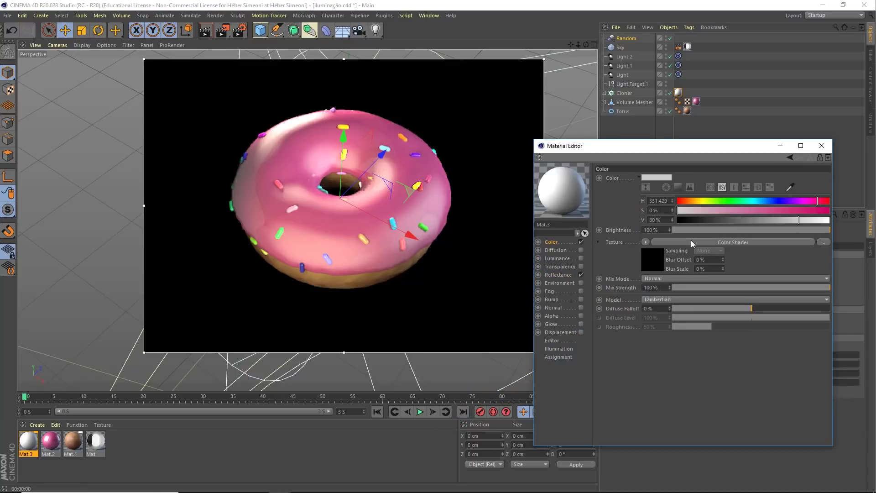
{"action": "left_click", "coordinate": [555, 275]}
{"action": "left_click_drag", "start_coordinate": [748, 349], "coordinate": [697, 348]}
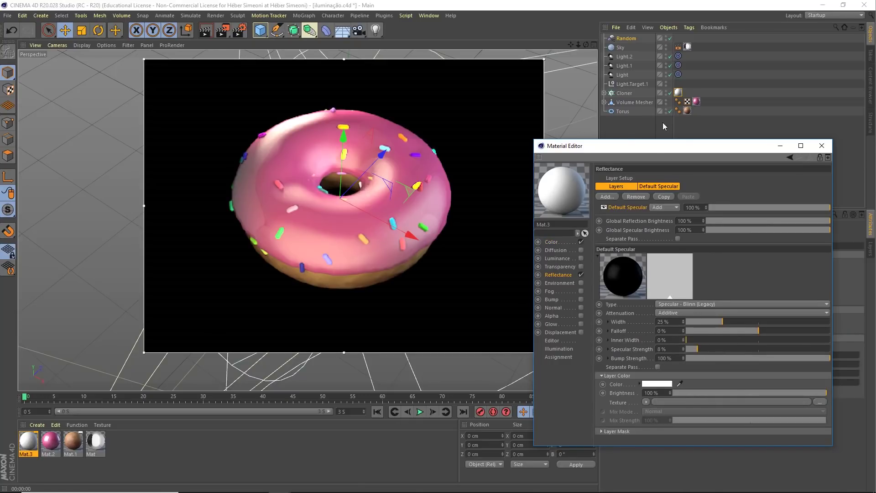
{"action": "left_click", "coordinate": [661, 123]}
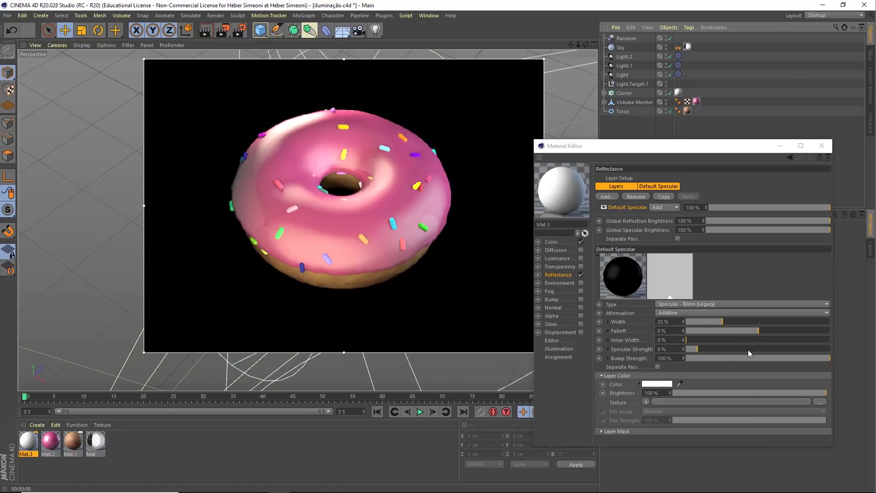
{"action": "left_click_drag", "start_coordinate": [749, 350], "coordinate": [829, 350]}
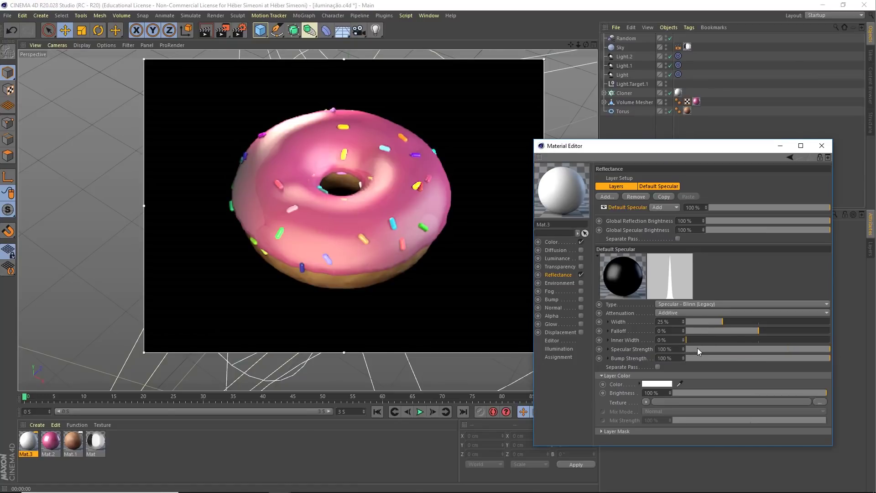
{"action": "mouse_move", "coordinate": [697, 349]}
{"action": "left_mouse_down"}
{"action": "mouse_move", "coordinate": [678, 350]}
{"action": "mouse_move", "coordinate": [829, 350]}
{"action": "left_mouse_up"}
- Add a Reflection (Legacy) layer to Mat.3 at 17% opacity and close the editor
{"action": "left_click", "coordinate": [607, 196]}
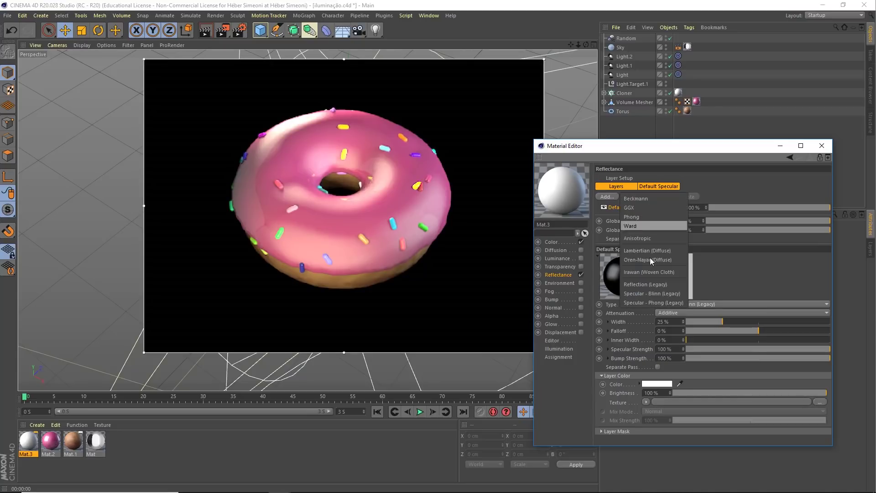
{"action": "left_click", "coordinate": [644, 284]}
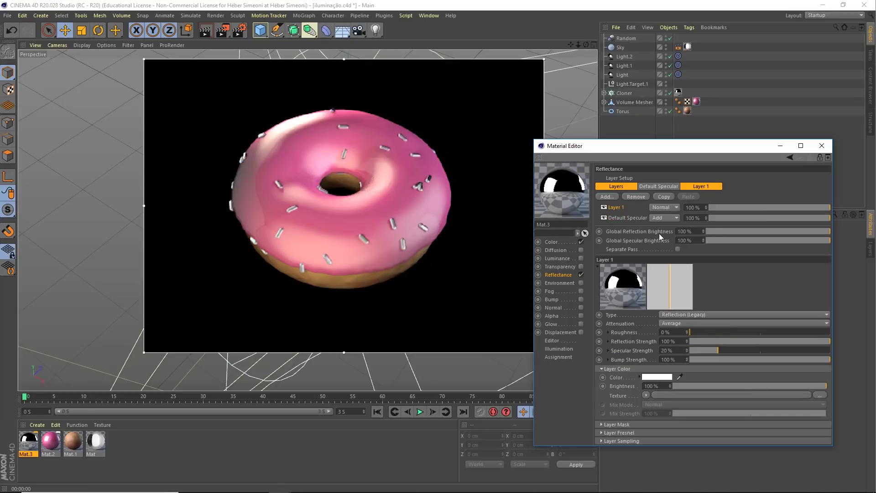
{"action": "left_click_drag", "start_coordinate": [719, 210], "coordinate": [729, 204]}
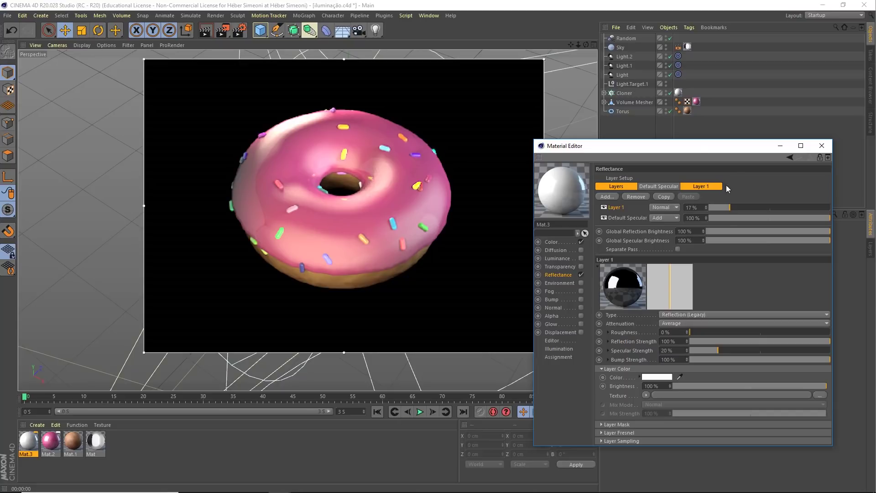
{"action": "left_click_drag", "start_coordinate": [700, 149], "coordinate": [683, 143]}
{"action": "left_click", "coordinate": [805, 139]}
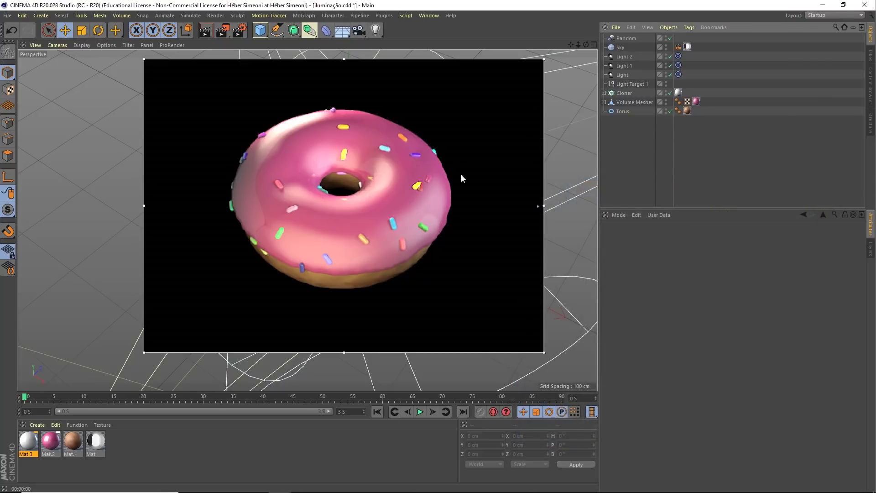
{"action": "mouse_move", "coordinate": [460, 174]}
{"action": "left_mouse_down", "text": "alt"}
{"action": "mouse_move", "coordinate": [335, 180]}
{"action": "mouse_move", "coordinate": [374, 192]}
{"action": "left_mouse_up", "text": "alt"}
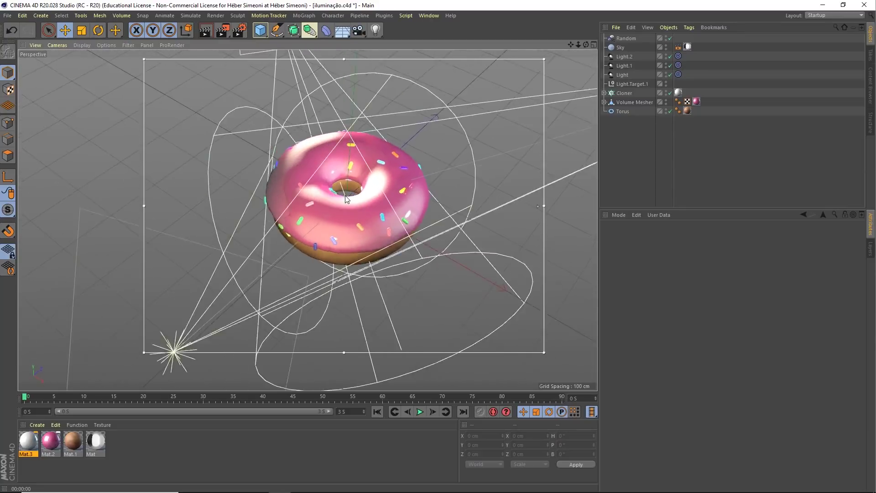
- Render the finished donut with glossy frosting and reflective sprinkles using Ctrl+R
{"action": "key", "text": "ctrl+r"}
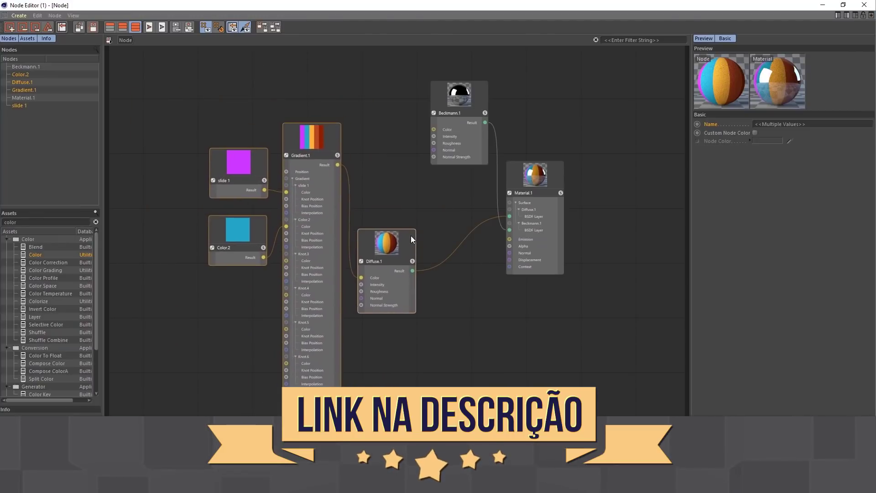
{"action": "left_click", "coordinate": [349, 284]}
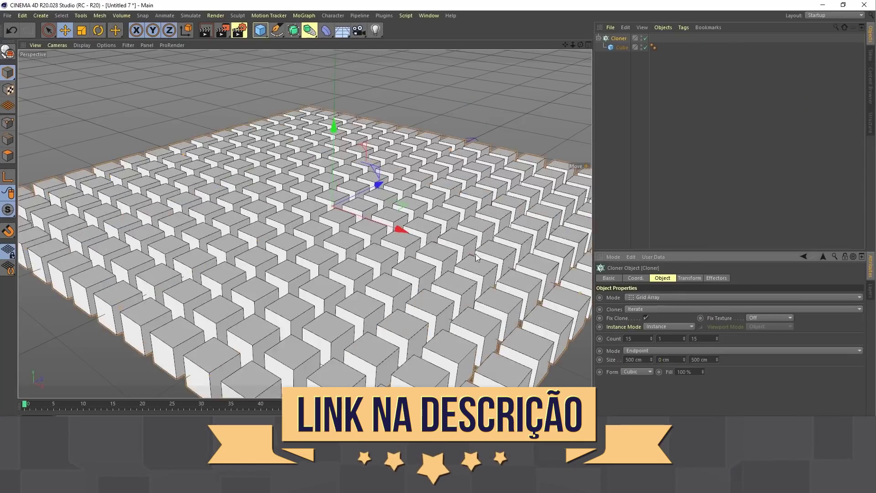